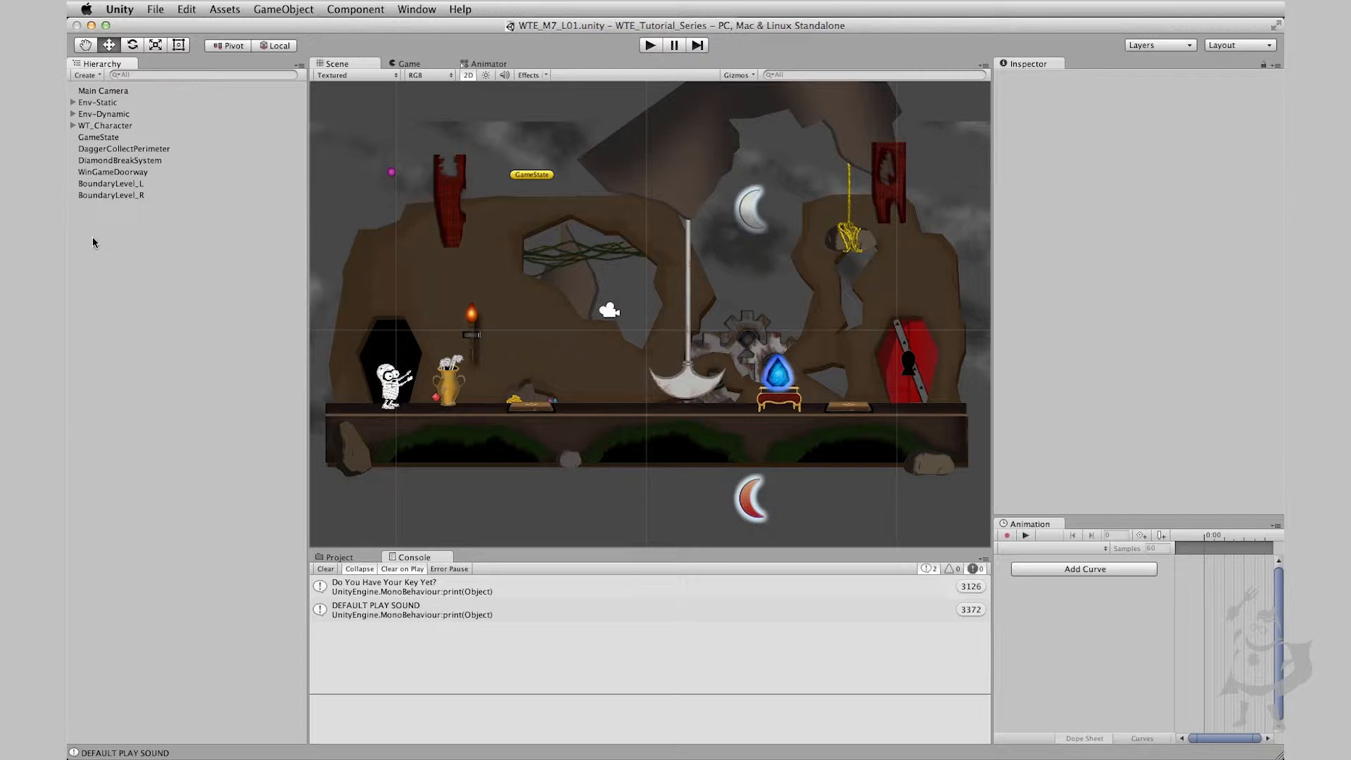
- Add a UI Canvas to the scene hierarchy
{"action": "right_click", "coordinate": [99, 234]}
{"action": "mouse_move", "coordinate": [172, 365]}
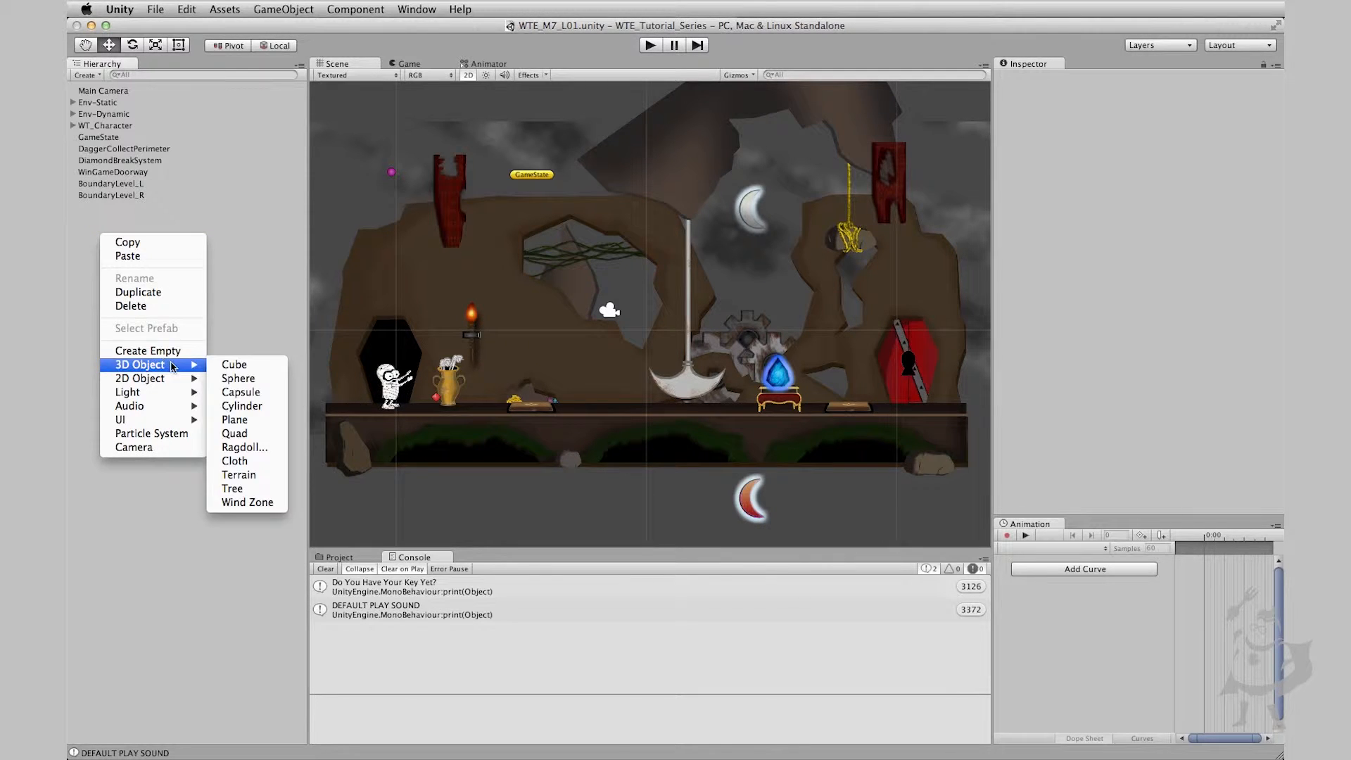
{"action": "mouse_move", "coordinate": [164, 427]}
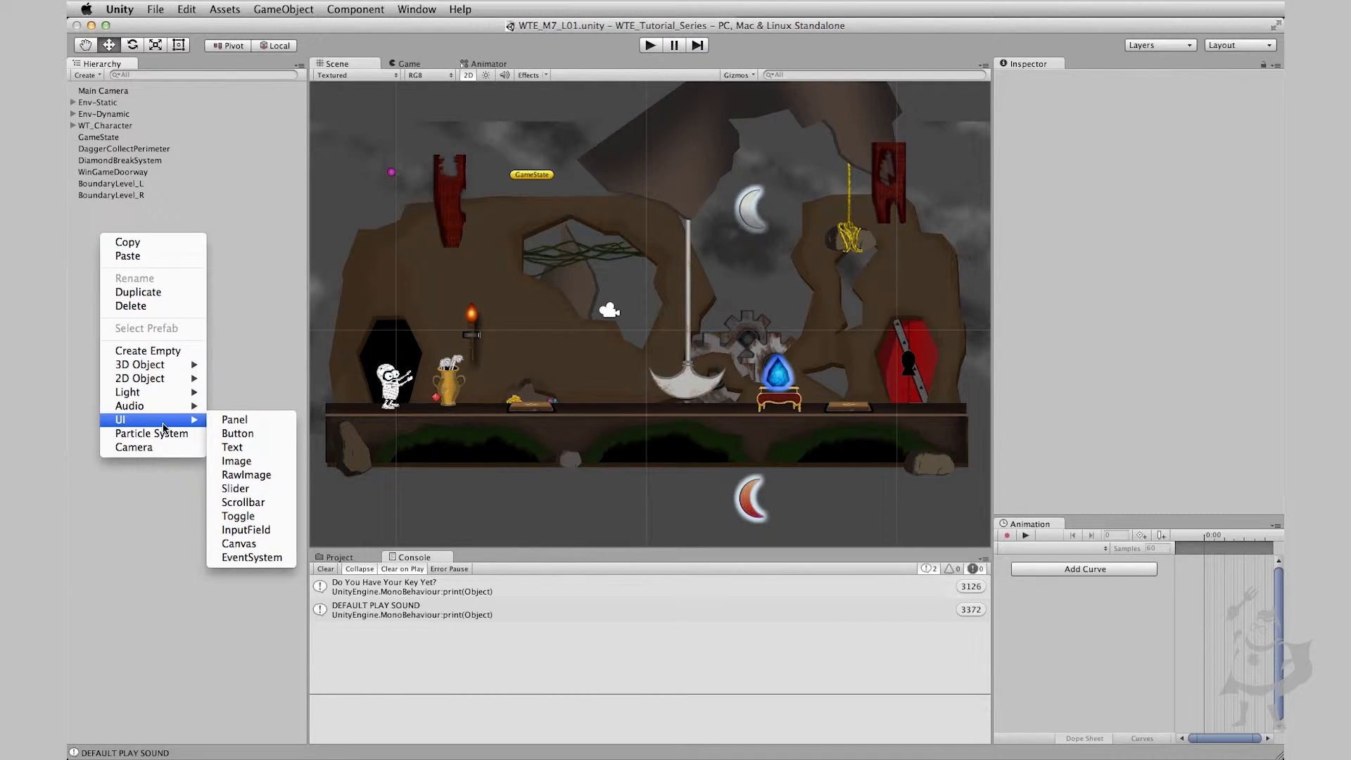
{"action": "left_click", "coordinate": [268, 546]}
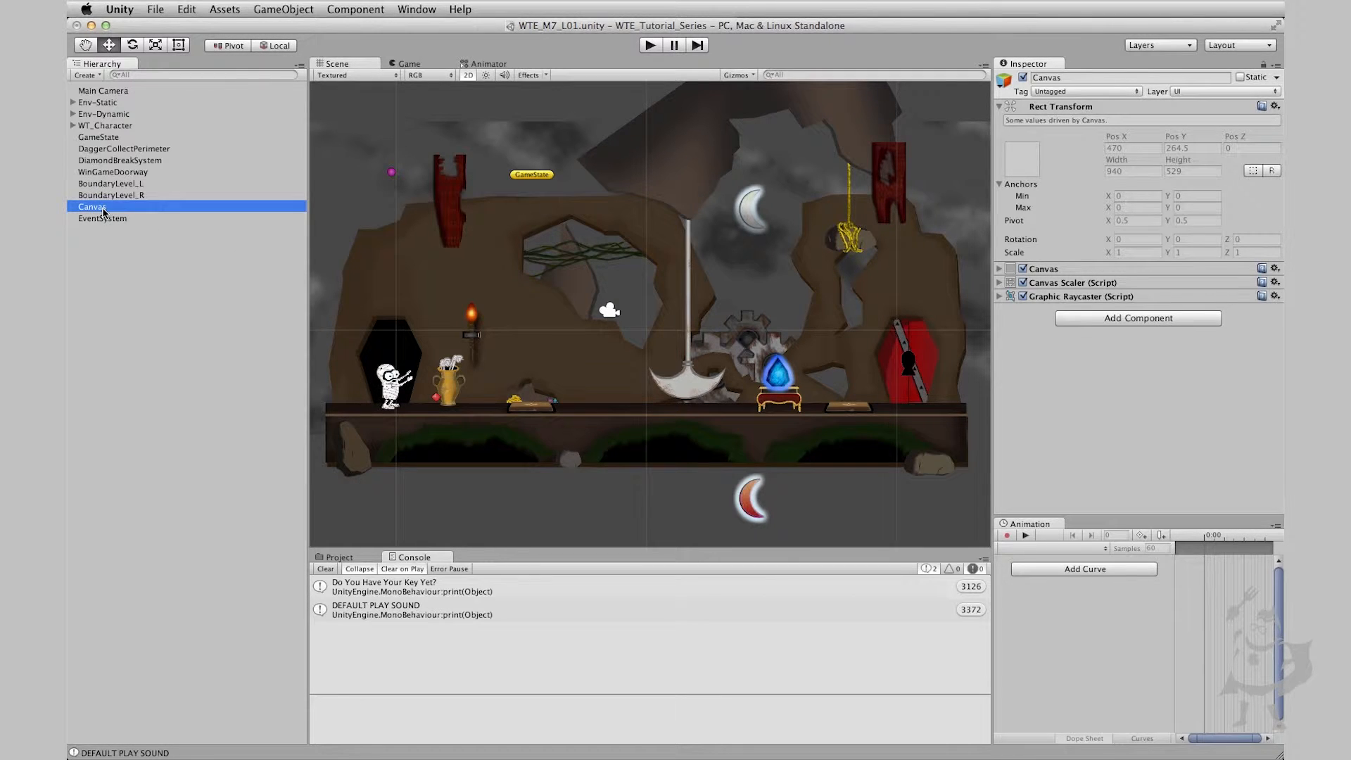
- Examine the EventSystem and Canvas components, and the full outline of the canvas in the Scene view
{"action": "left_click", "coordinate": [105, 218]}
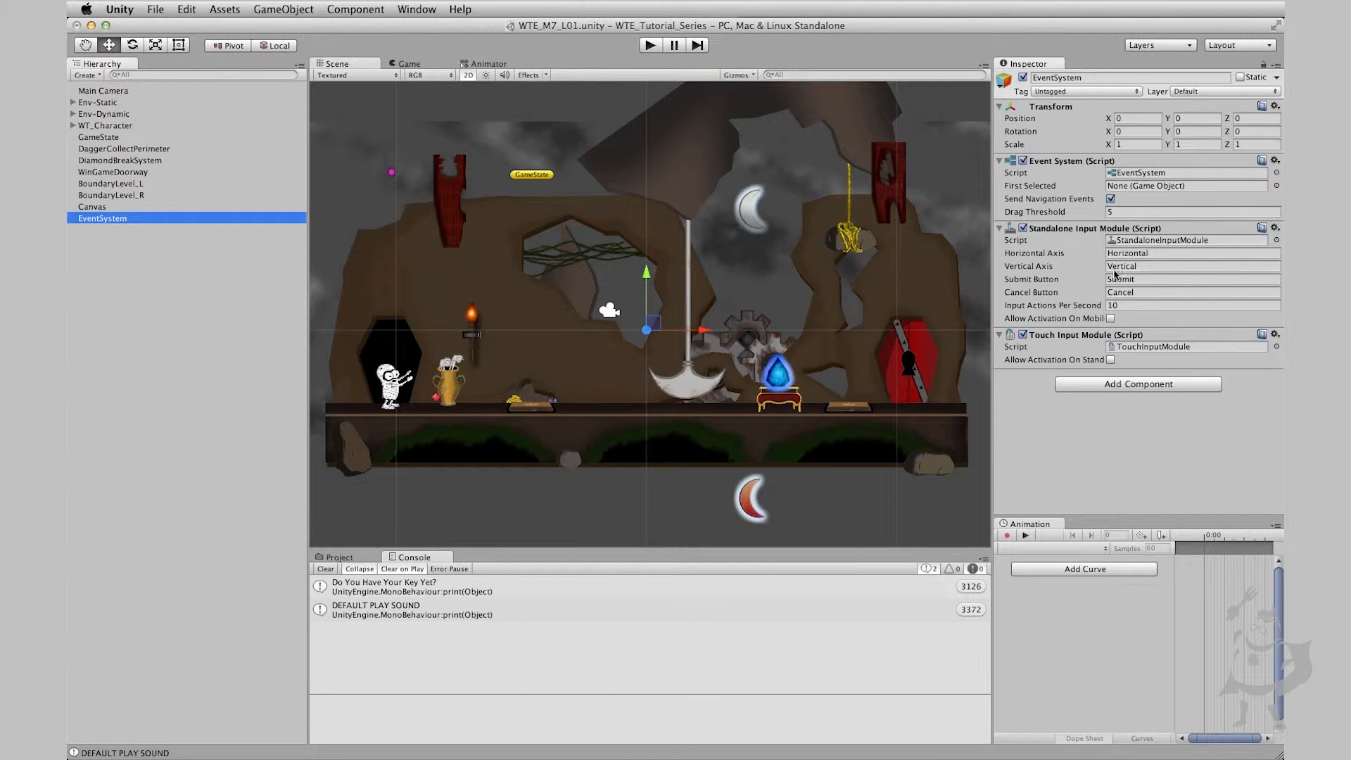
{"action": "left_click", "coordinate": [98, 207]}
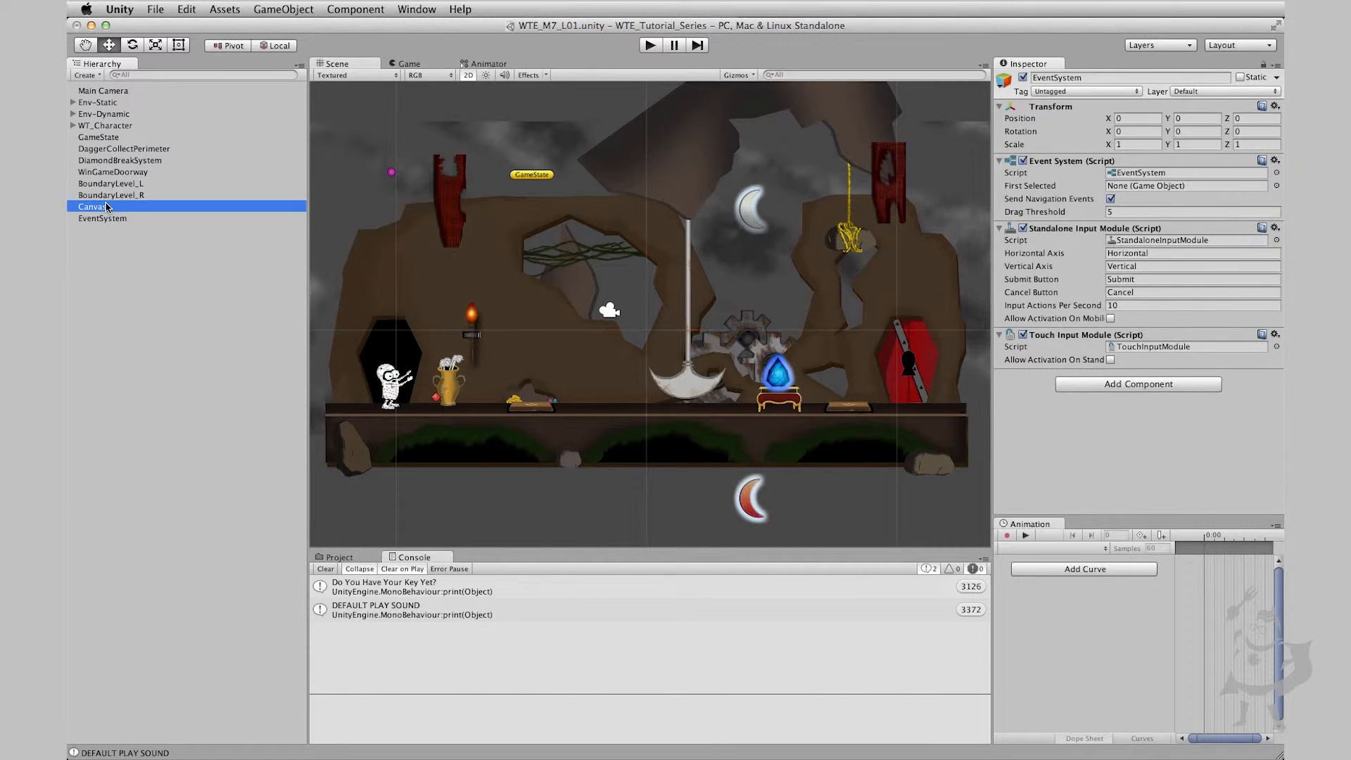
{"action": "left_click", "coordinate": [118, 219]}
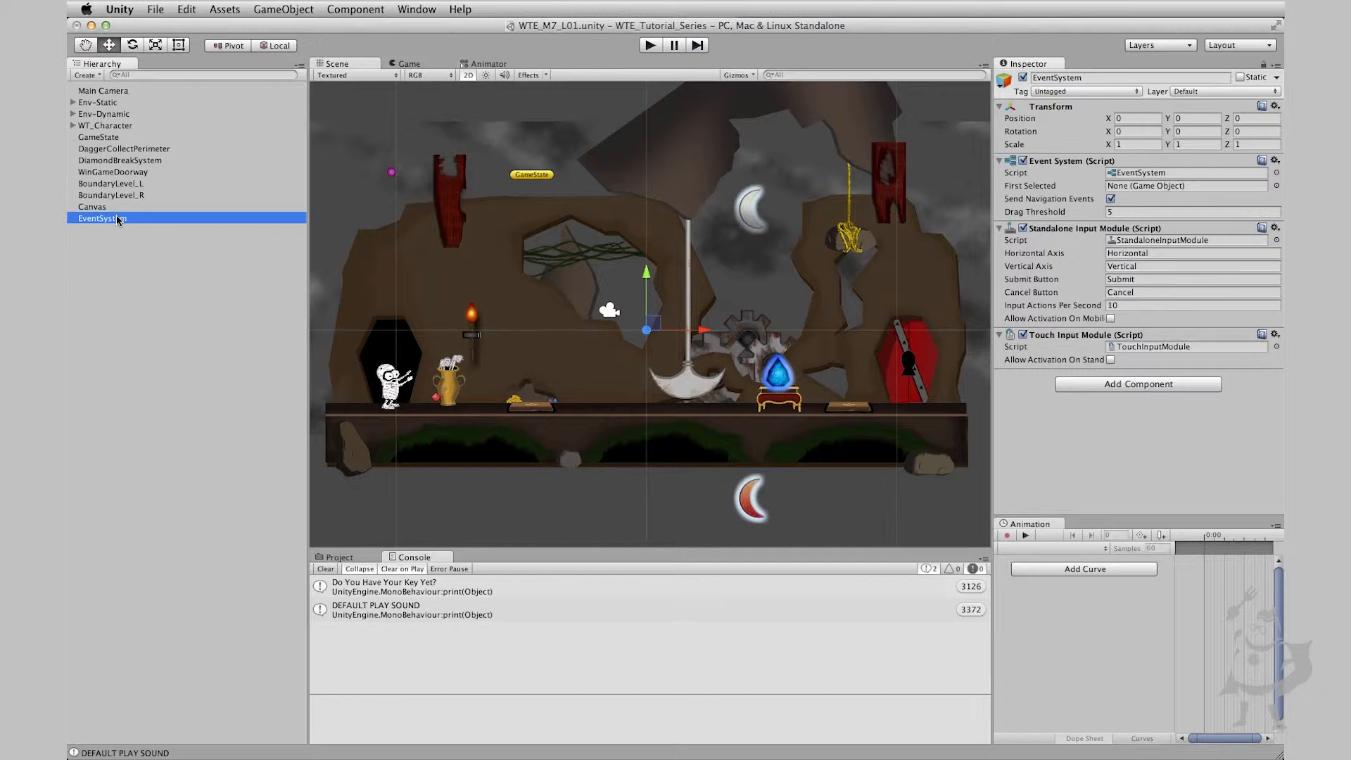
{"action": "left_click", "coordinate": [102, 206]}
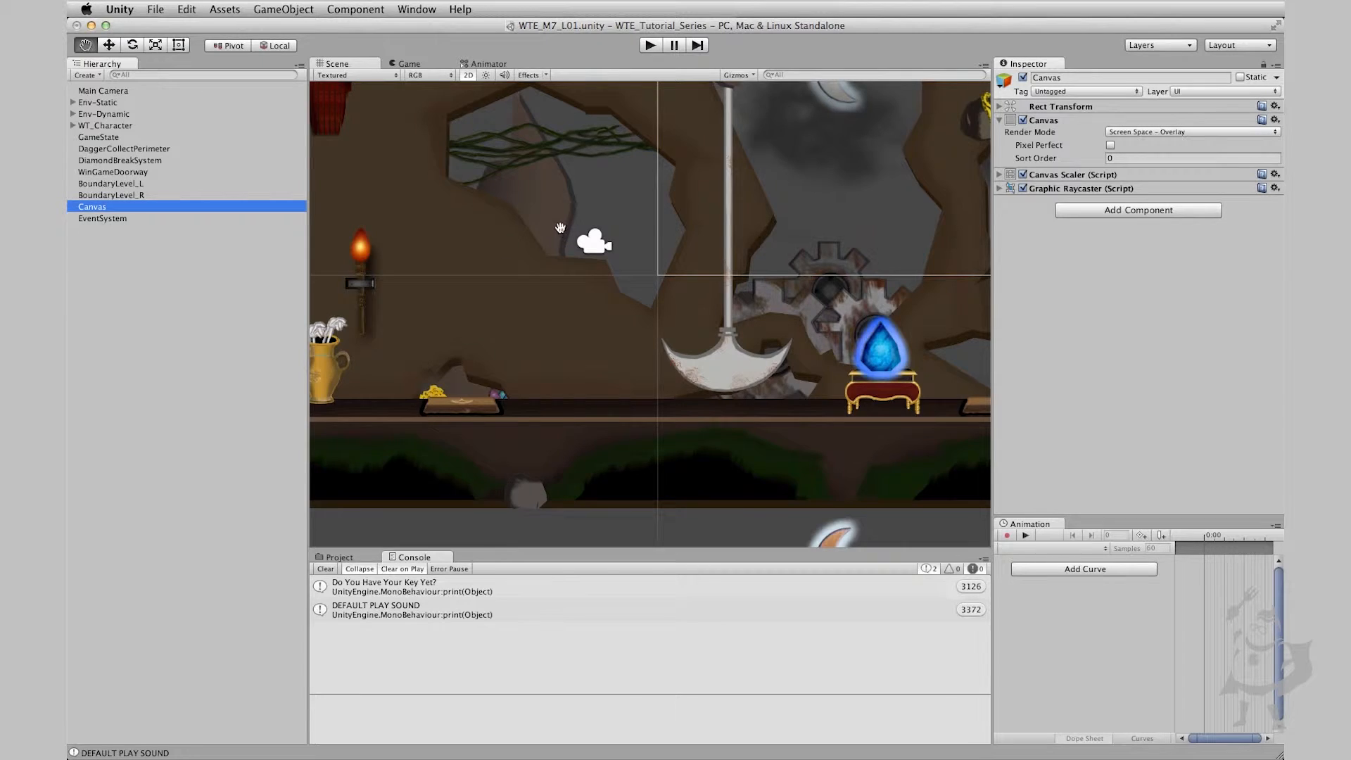
{"action": "left_click_drag", "start_coordinate": [557, 232], "coordinate": [487, 385], "text": "alt"}
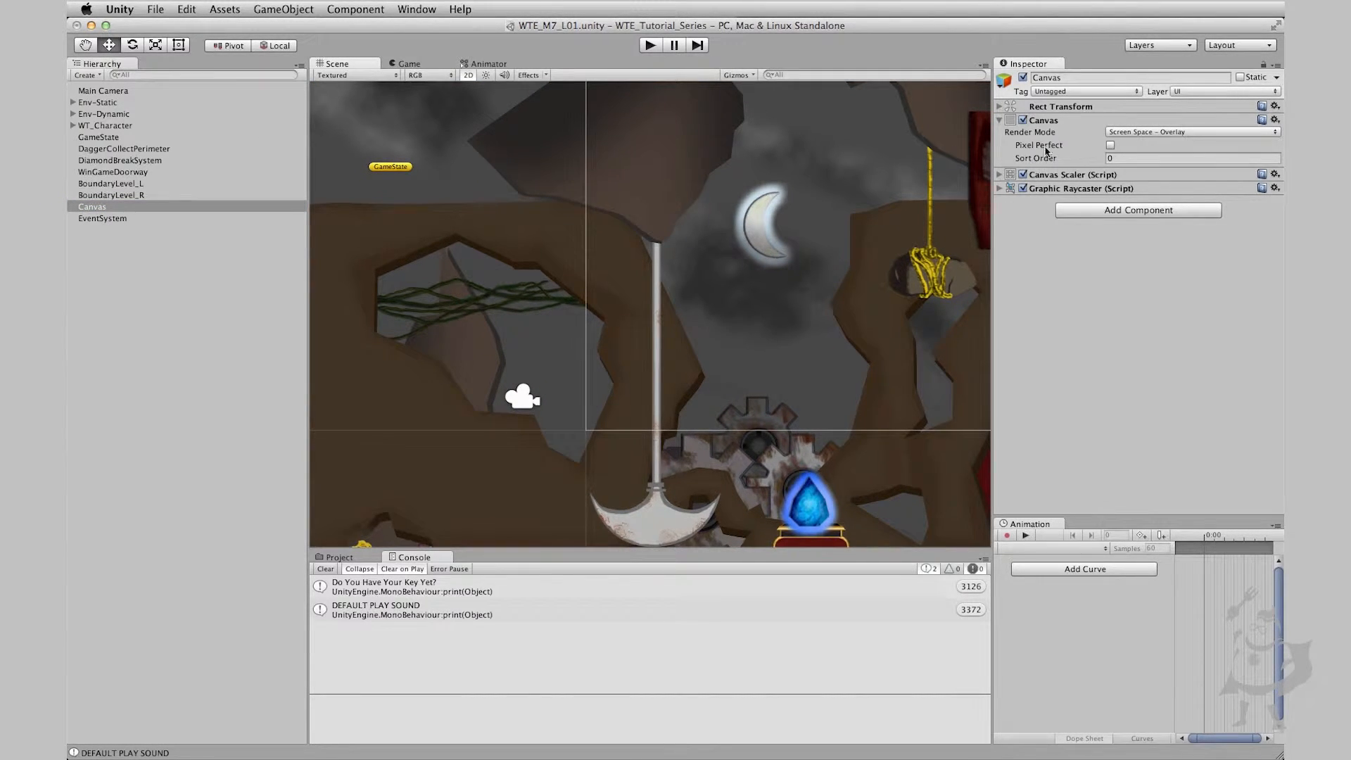
{"action": "left_click", "coordinate": [1053, 121]}
{"action": "left_click", "coordinate": [1054, 122]}
{"action": "scroll", "coordinate": [648, 327], "scroll_direction": "down", "scroll_amount": 10}
{"action": "scroll", "coordinate": [648, 327], "scroll_direction": "down", "scroll_amount": 6}
{"action": "middle_click_drag", "start_coordinate": [773, 251], "coordinate": [607, 346]}
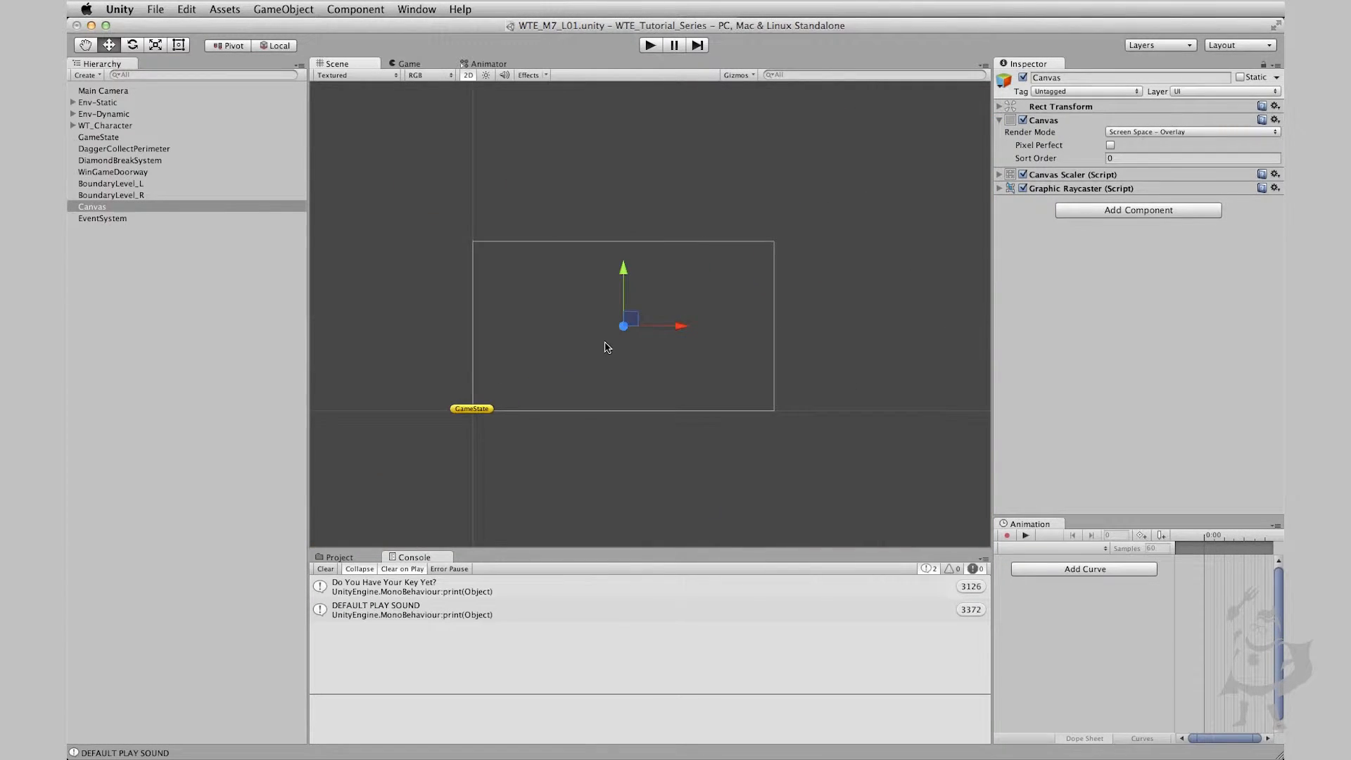
{"action": "scroll", "coordinate": [606, 347], "scroll_direction": "up", "scroll_amount": 3}
{"action": "scroll", "coordinate": [608, 346], "scroll_direction": "up", "scroll_amount": 2}
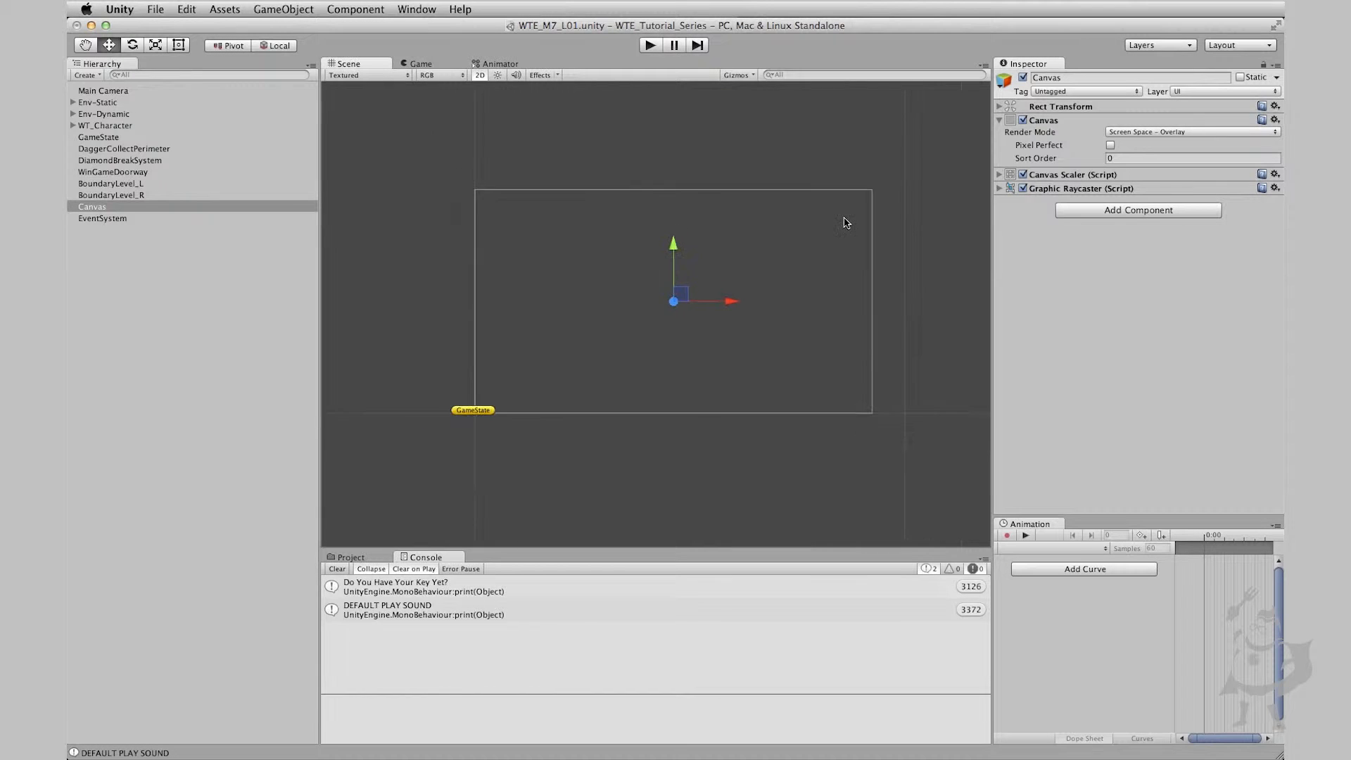
{"action": "scroll", "coordinate": [850, 224], "scroll_direction": "up", "scroll_amount": 3}
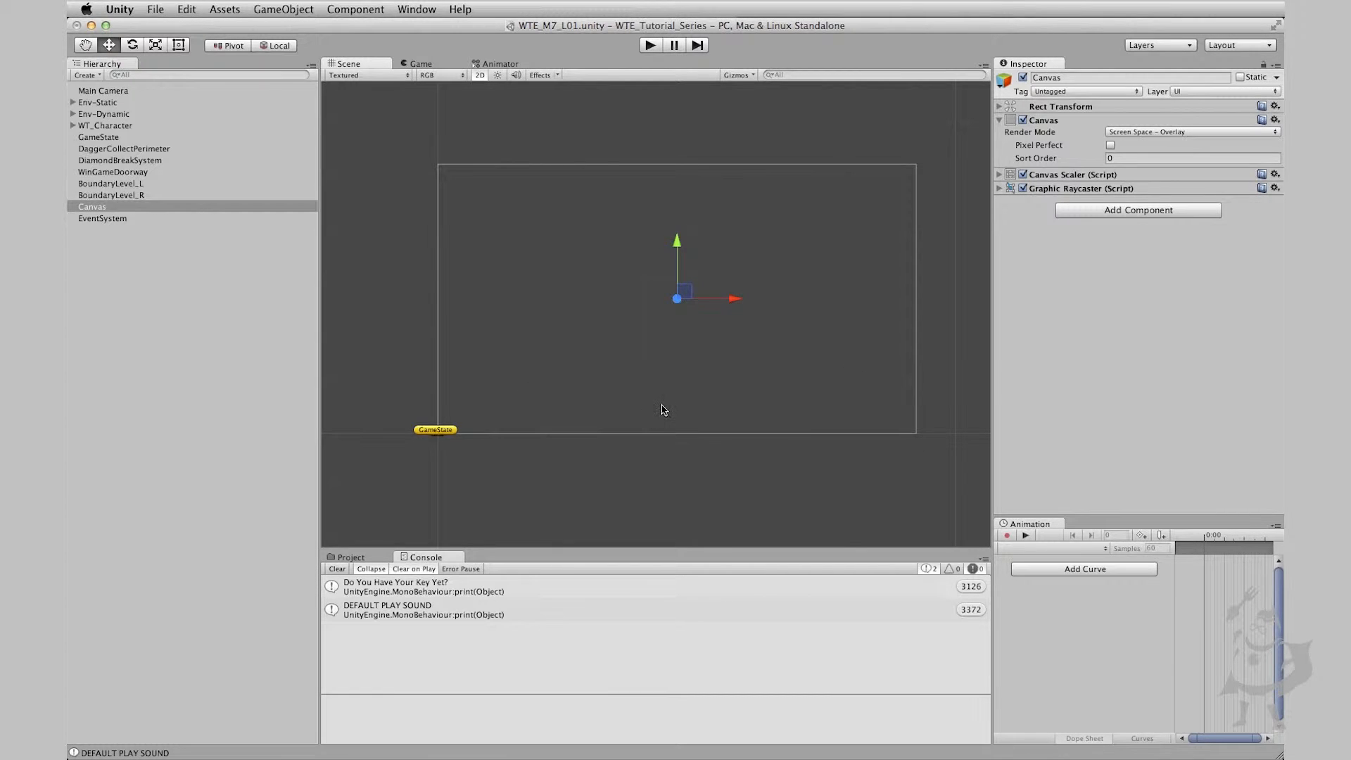
{"action": "scroll", "coordinate": [517, 255], "scroll_direction": "up", "scroll_amount": 4}
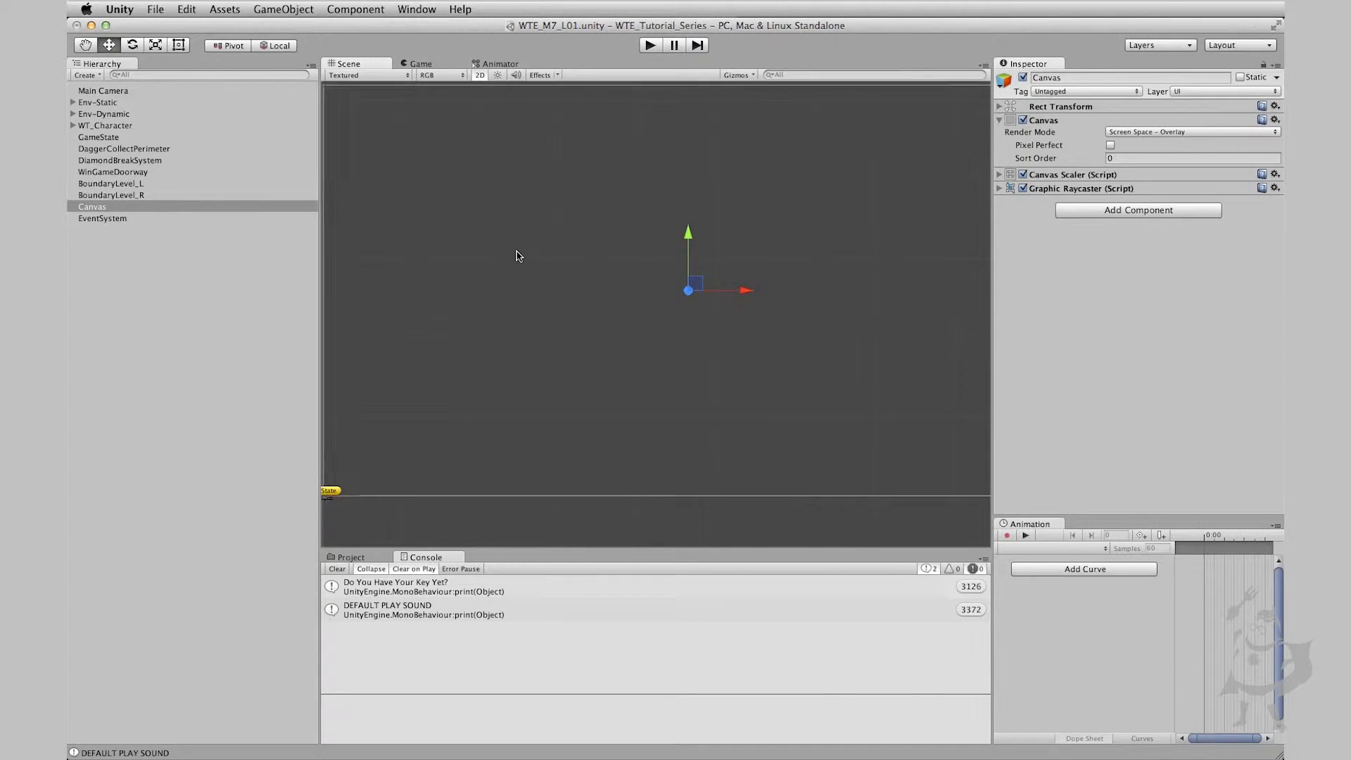
{"action": "scroll", "coordinate": [515, 253], "scroll_direction": "down", "scroll_amount": 2}
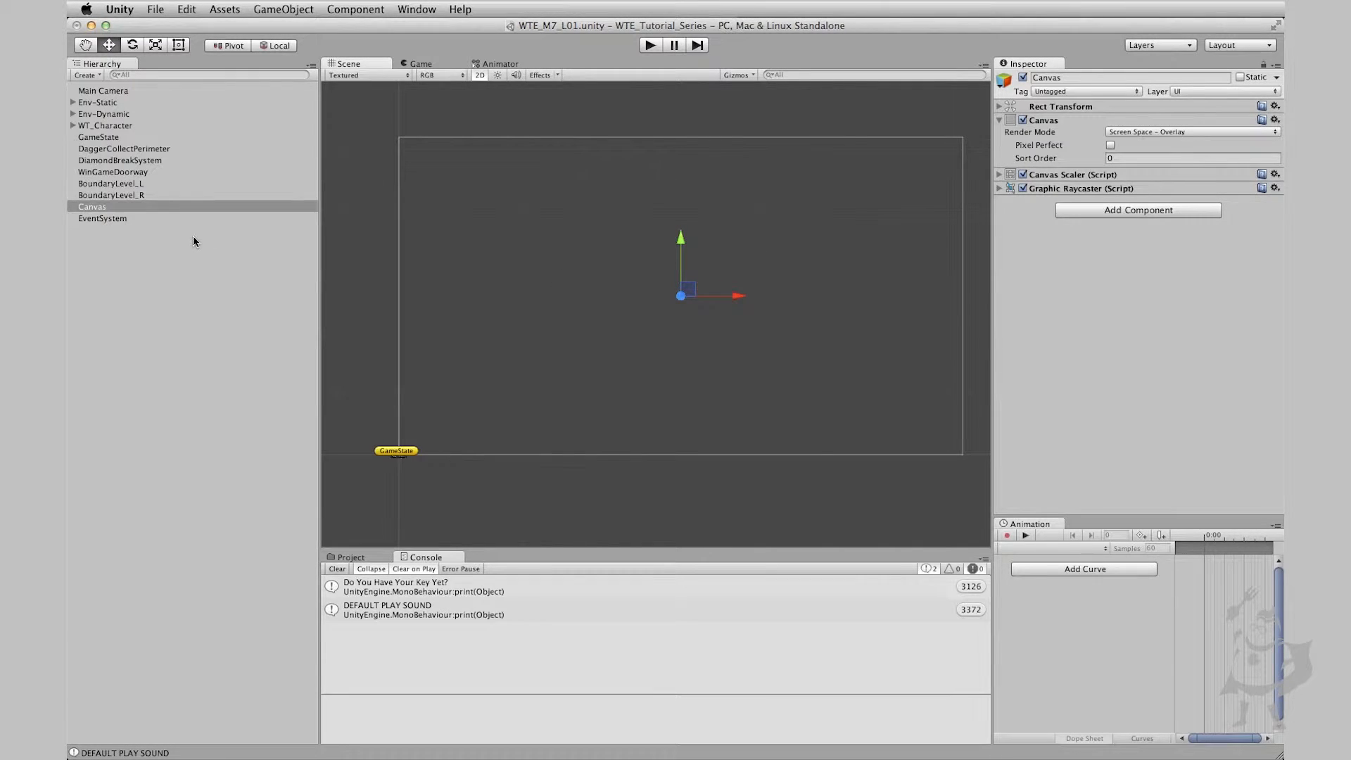
- Add a UI Image as a child of the Canvas
{"action": "right_click", "coordinate": [109, 209]}
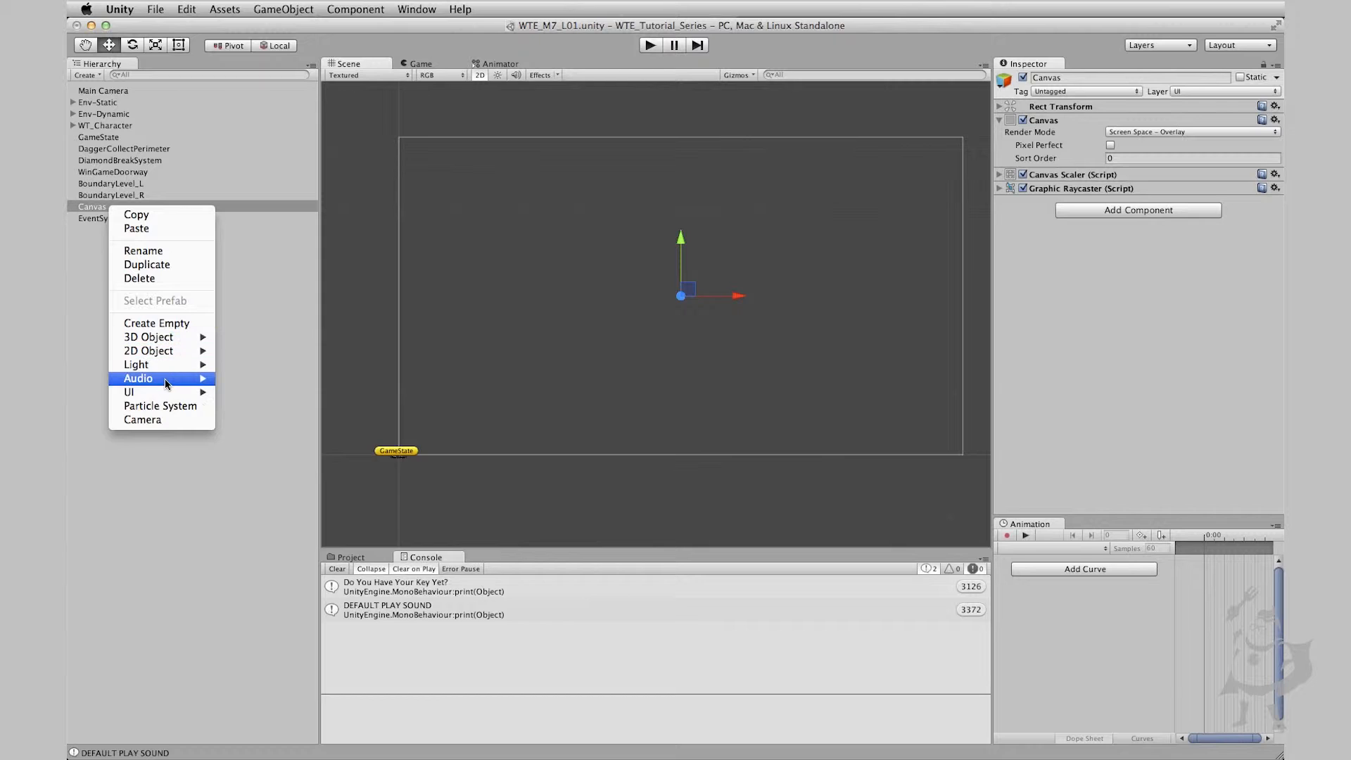
{"action": "mouse_move", "coordinate": [168, 396]}
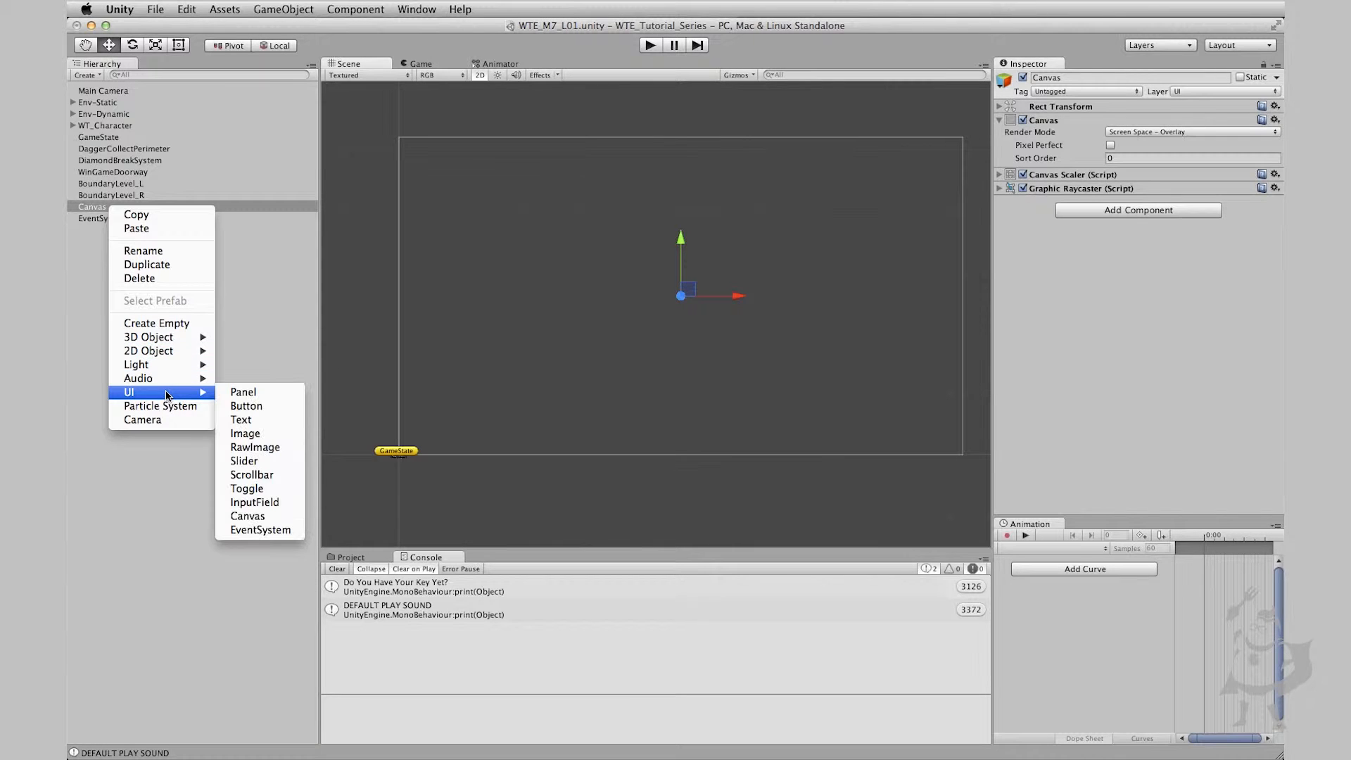
{"action": "left_click", "coordinate": [269, 435]}
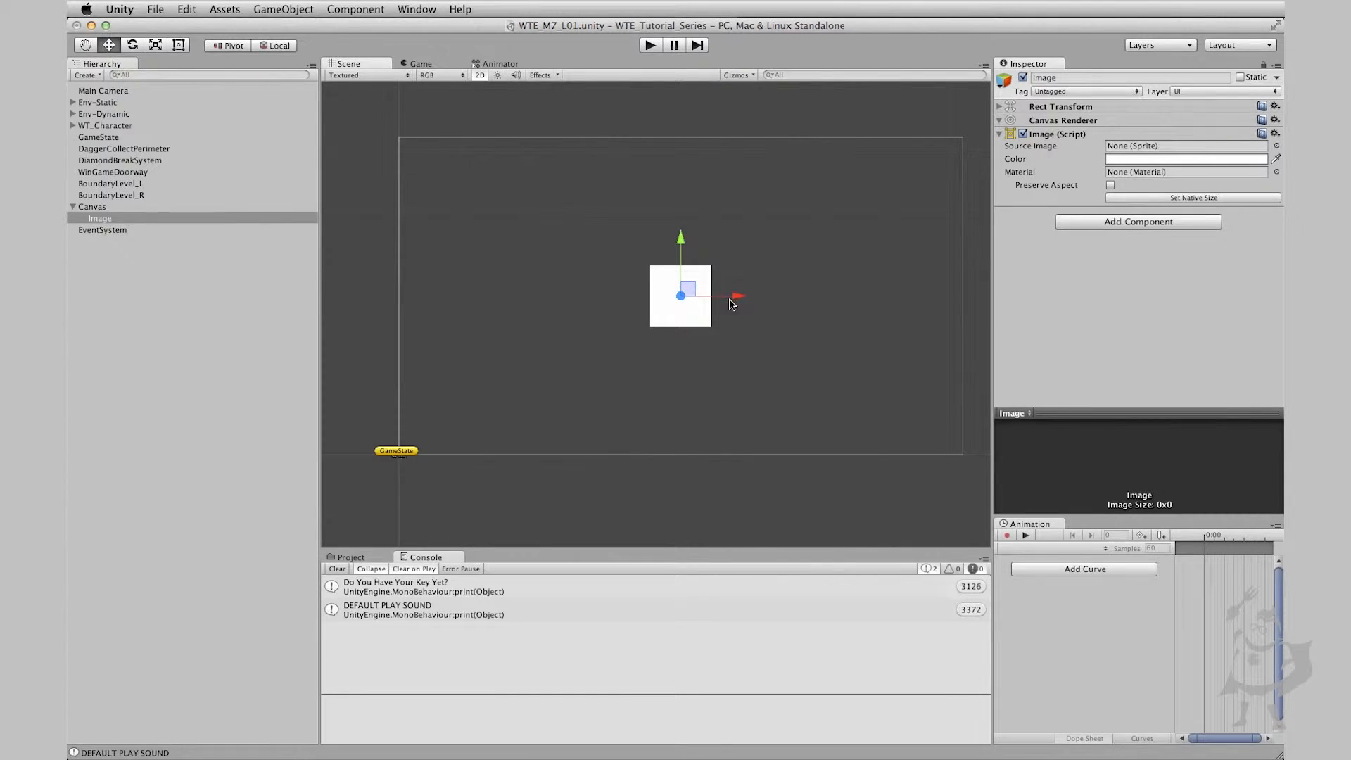
- Try the blank image near the canvas's upper-left corner and back near its centre, comparing its placement in the Game view
{"action": "mouse_move", "coordinate": [730, 297]}
{"action": "left_mouse_down"}
{"action": "mouse_move", "coordinate": [612, 299]}
{"action": "mouse_move", "coordinate": [760, 308]}
{"action": "mouse_move", "coordinate": [691, 309]}
{"action": "mouse_move", "coordinate": [728, 310]}
{"action": "left_mouse_up"}
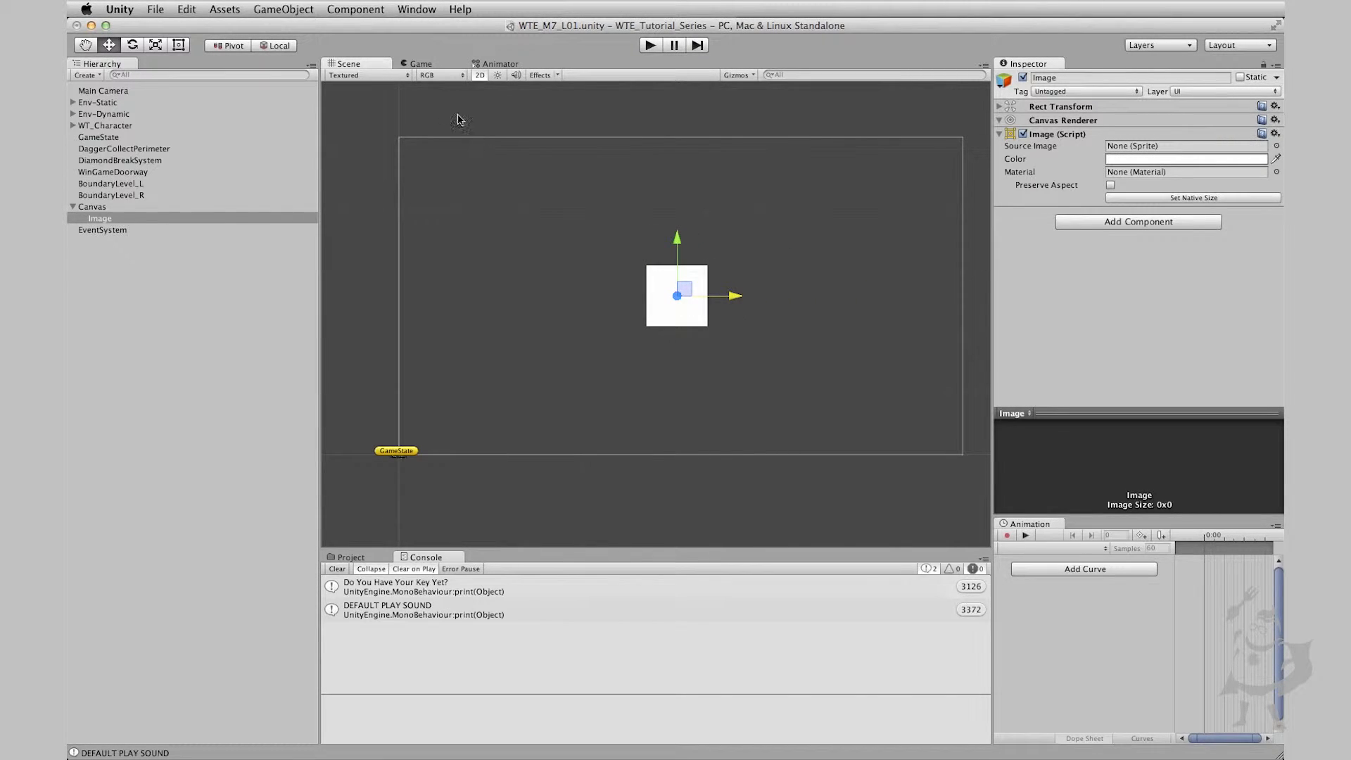
{"action": "left_click", "coordinate": [422, 63]}
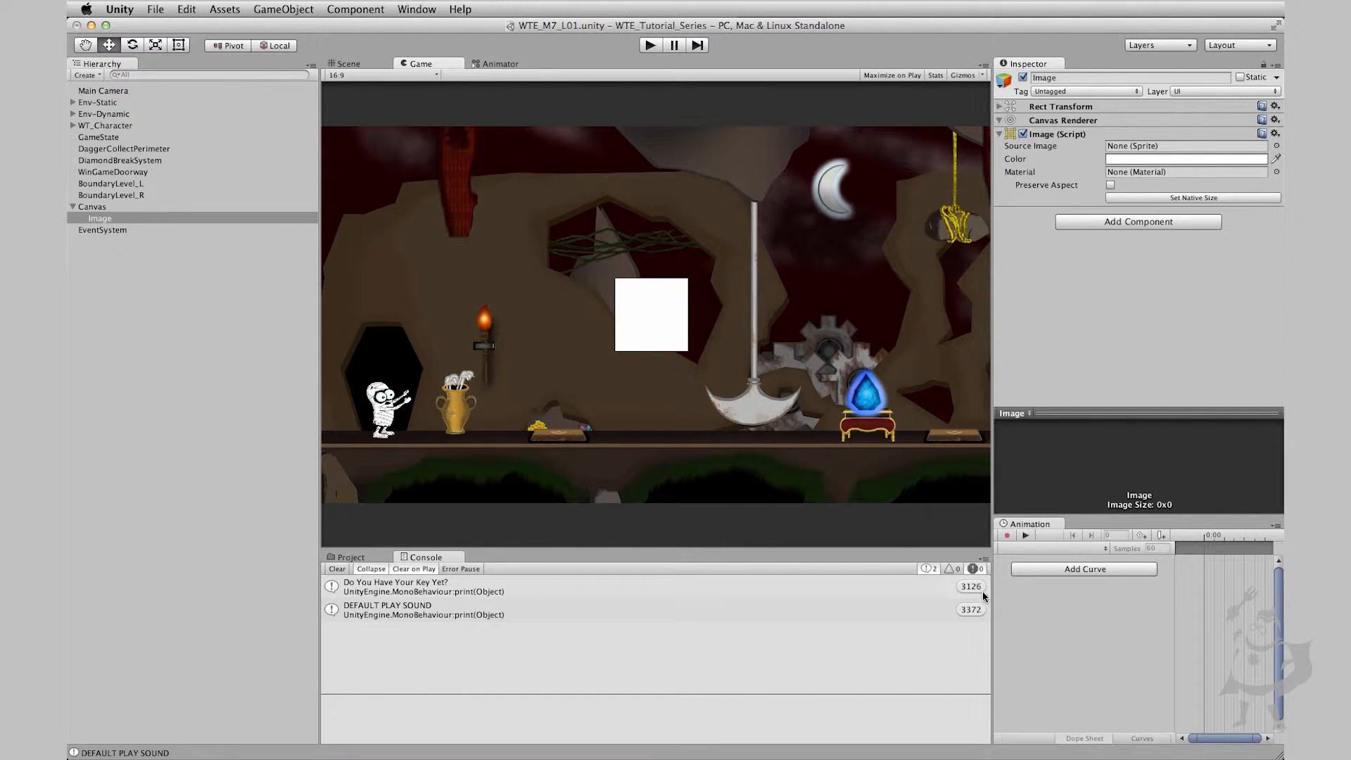
{"action": "mouse_move", "coordinate": [317, 172]}
{"action": "left_mouse_down"}
{"action": "mouse_move", "coordinate": [742, 211]}
{"action": "mouse_move", "coordinate": [256, 183]}
{"action": "mouse_move", "coordinate": [197, 204]}
{"action": "mouse_move", "coordinate": [294, 204]}
{"action": "mouse_move", "coordinate": [298, 176]}
{"action": "left_mouse_up"}
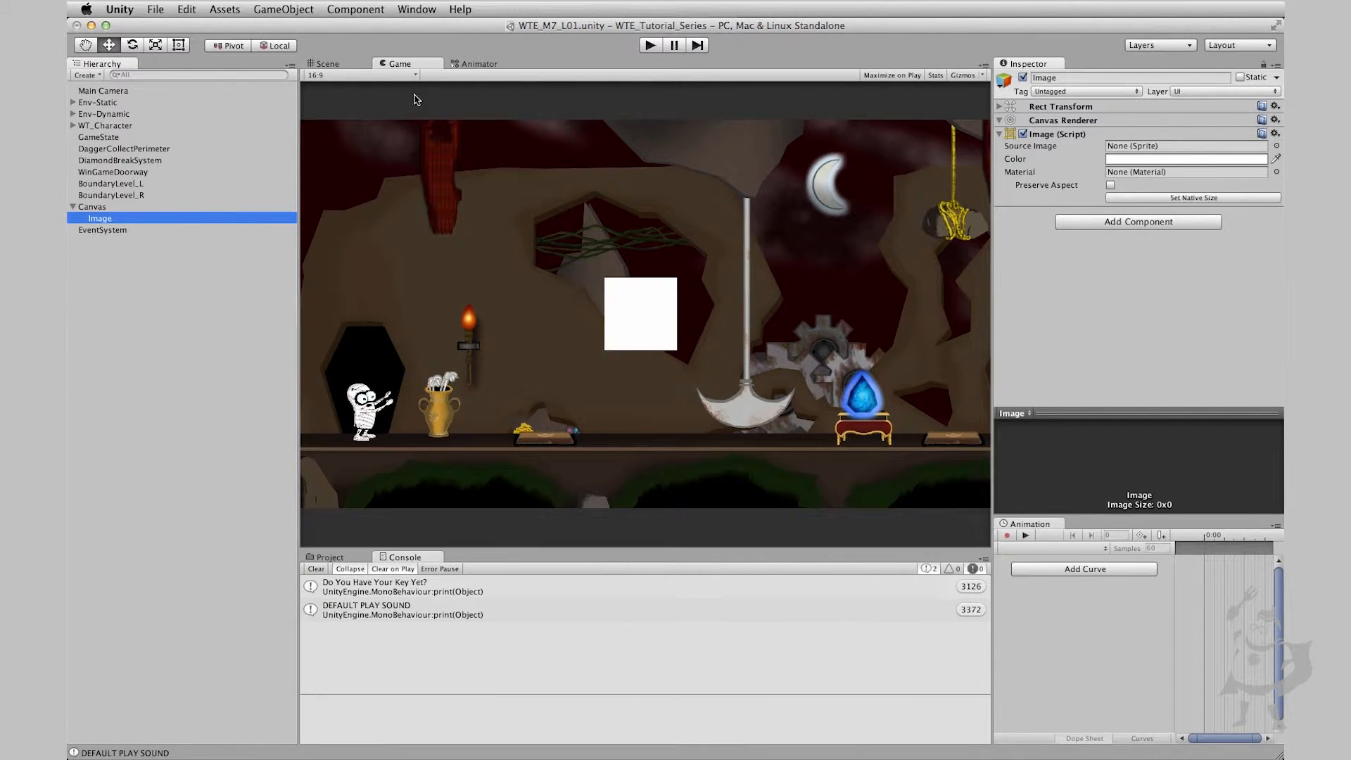
{"action": "left_click", "coordinate": [324, 64]}
{"action": "left_click_drag", "start_coordinate": [688, 283], "coordinate": [466, 173]}
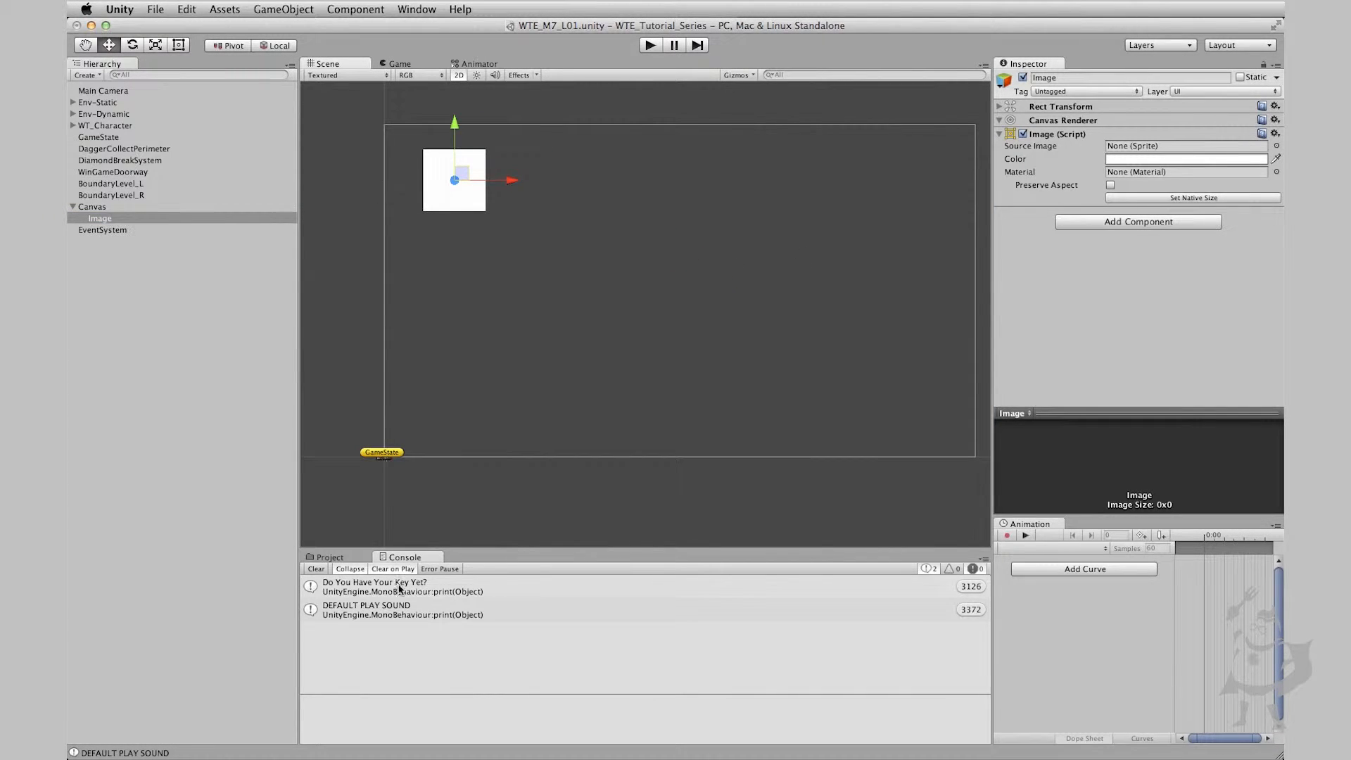
{"action": "left_click", "coordinate": [397, 64]}
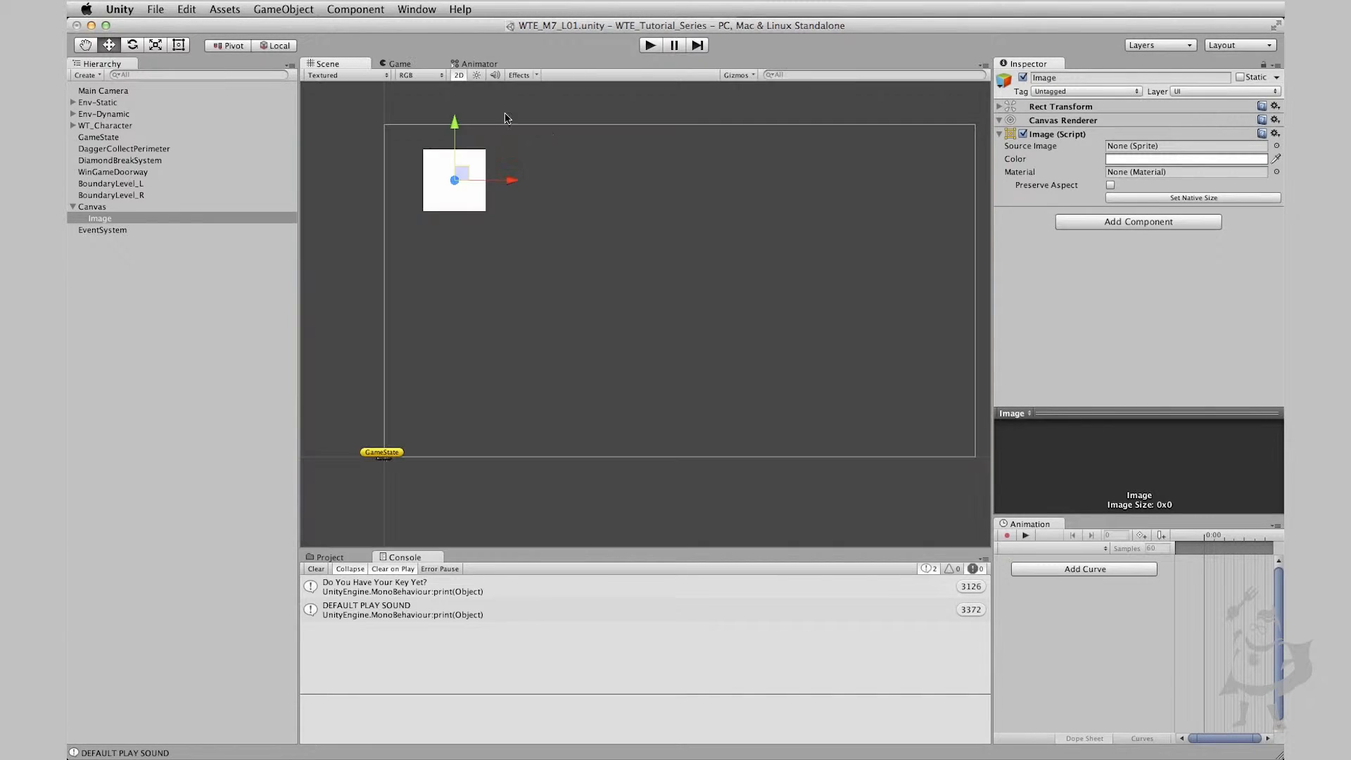
{"action": "left_click", "coordinate": [330, 64]}
{"action": "left_click_drag", "start_coordinate": [469, 171], "coordinate": [733, 267]}
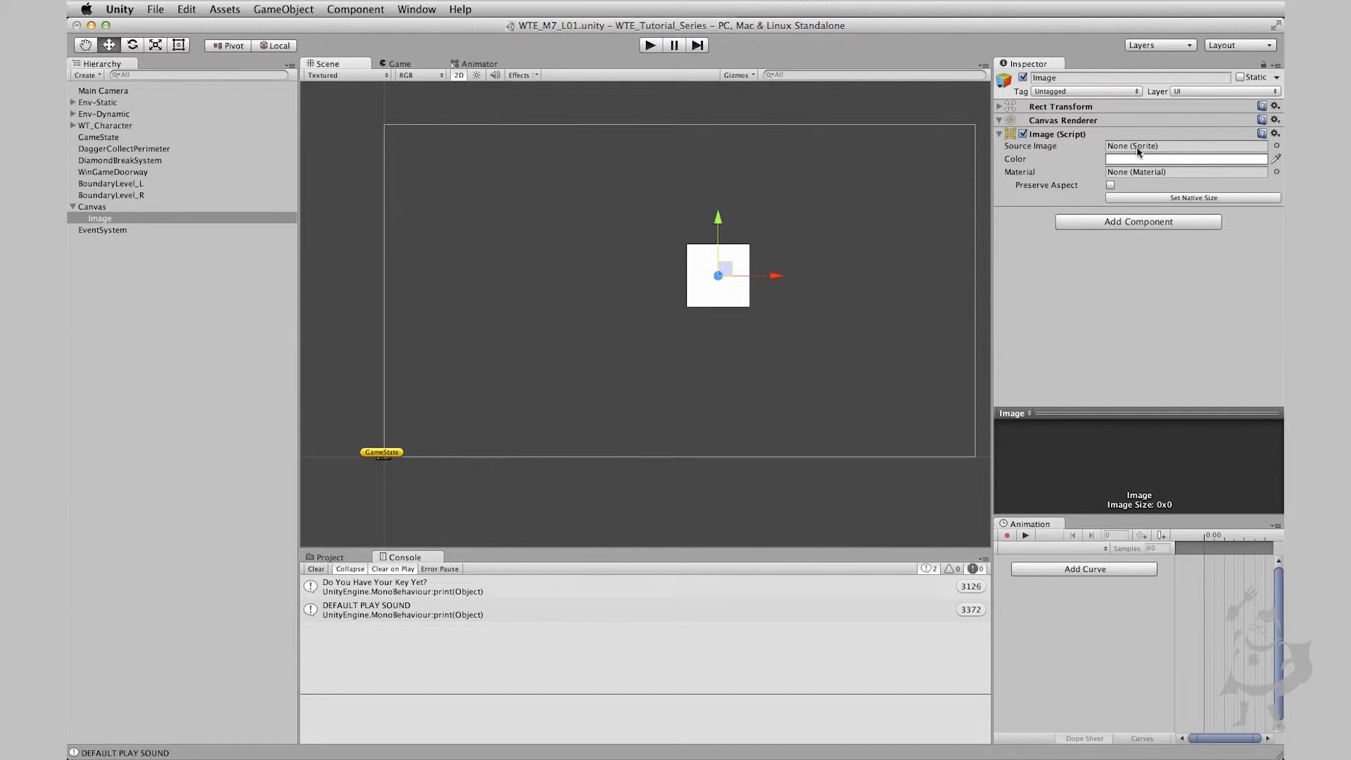
- Assign the UI_BG sprite as the image's source, with Preserve Aspect enabled and its native size applied
{"action": "left_click", "coordinate": [1276, 146]}
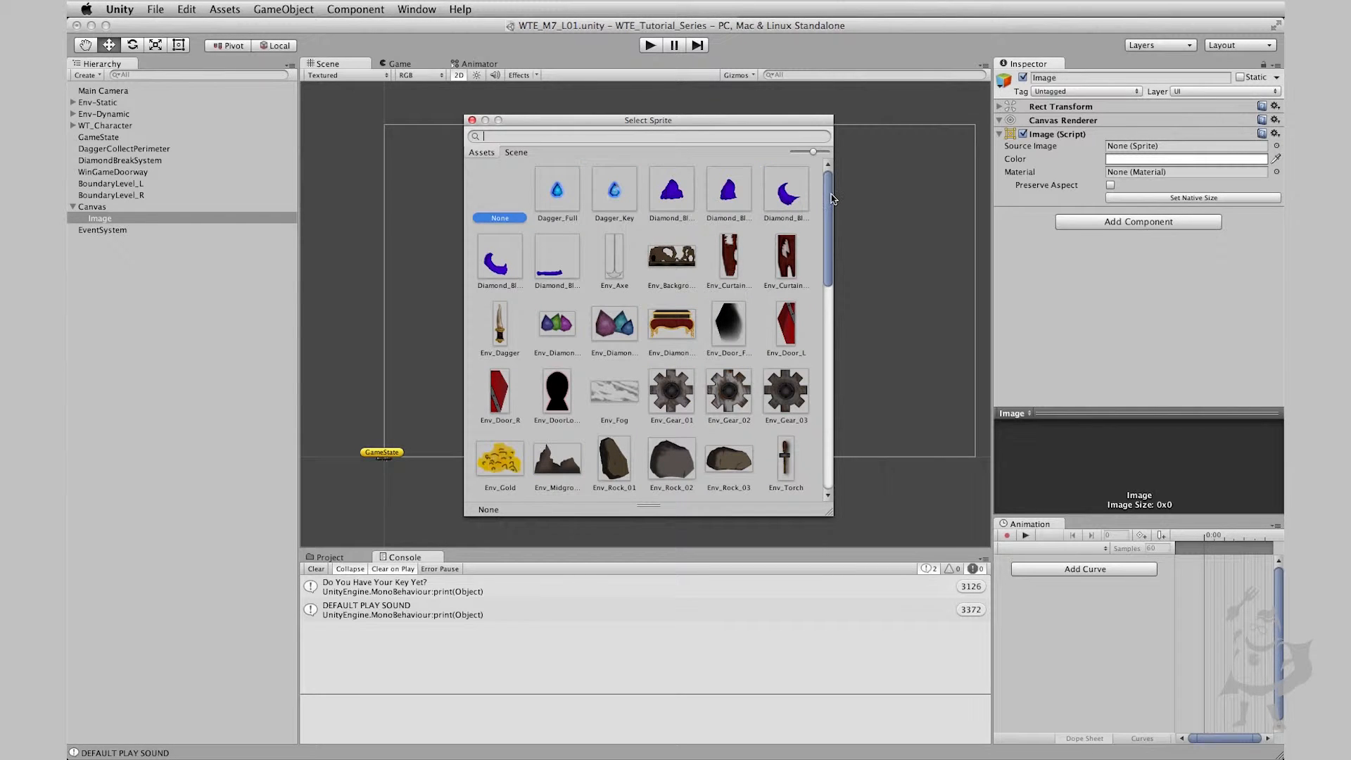
{"action": "left_click_drag", "start_coordinate": [830, 188], "coordinate": [831, 305]}
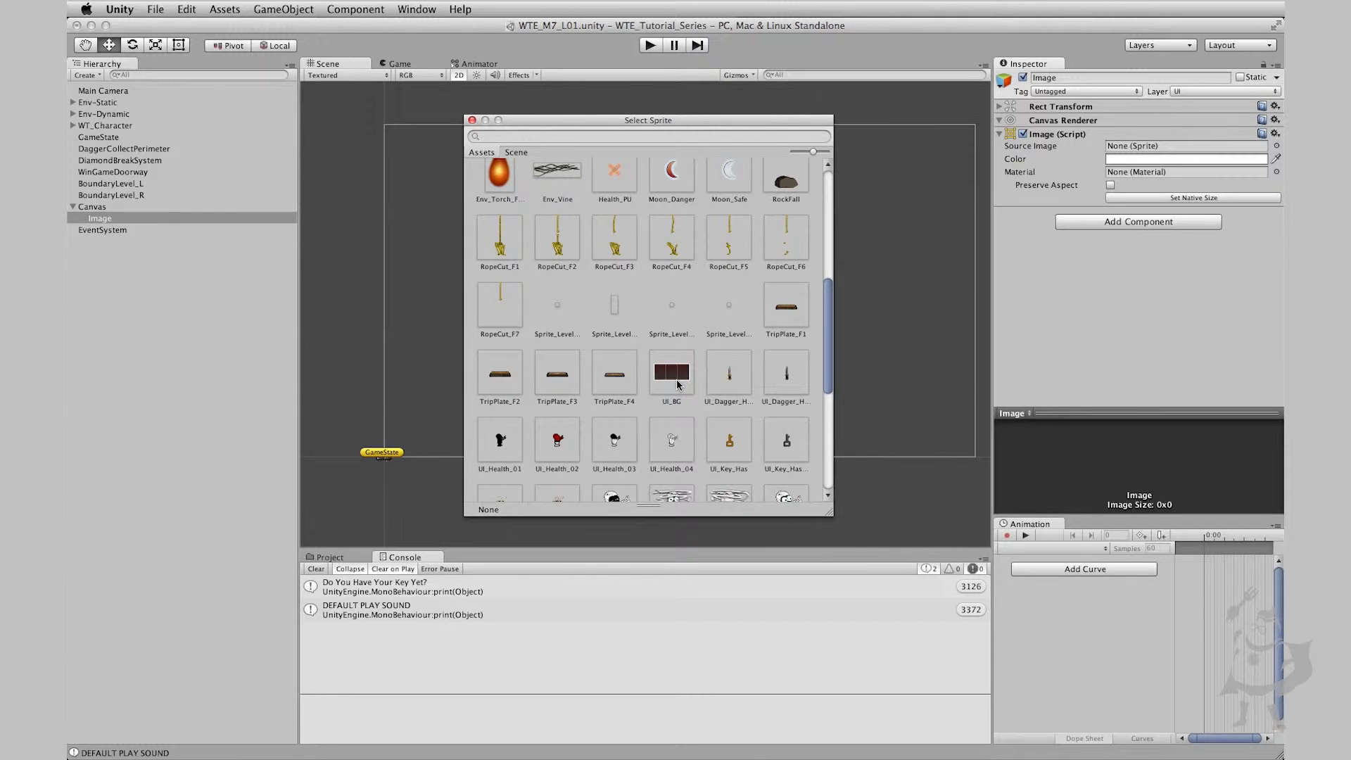
{"action": "left_click", "coordinate": [679, 378]}
{"action": "double_click", "coordinate": [679, 378]}
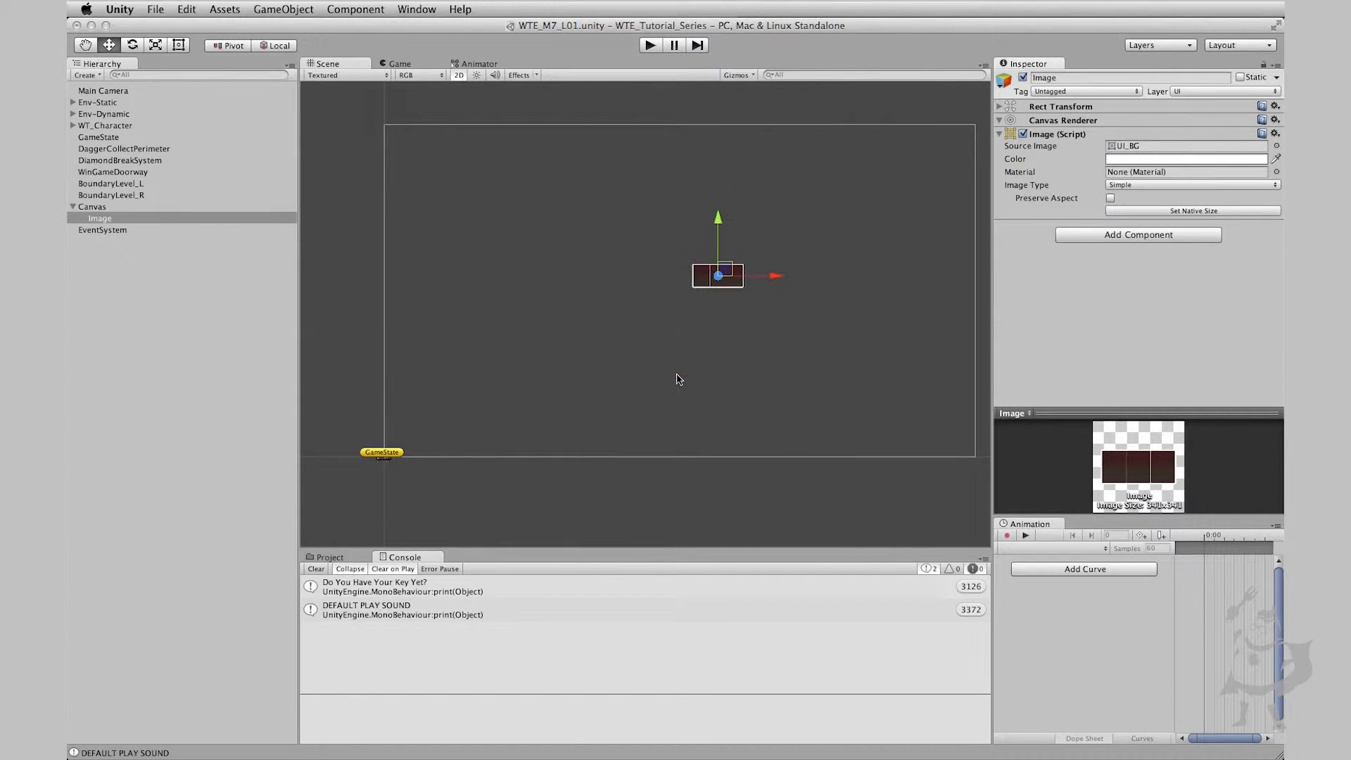
{"action": "left_click", "coordinate": [1110, 199]}
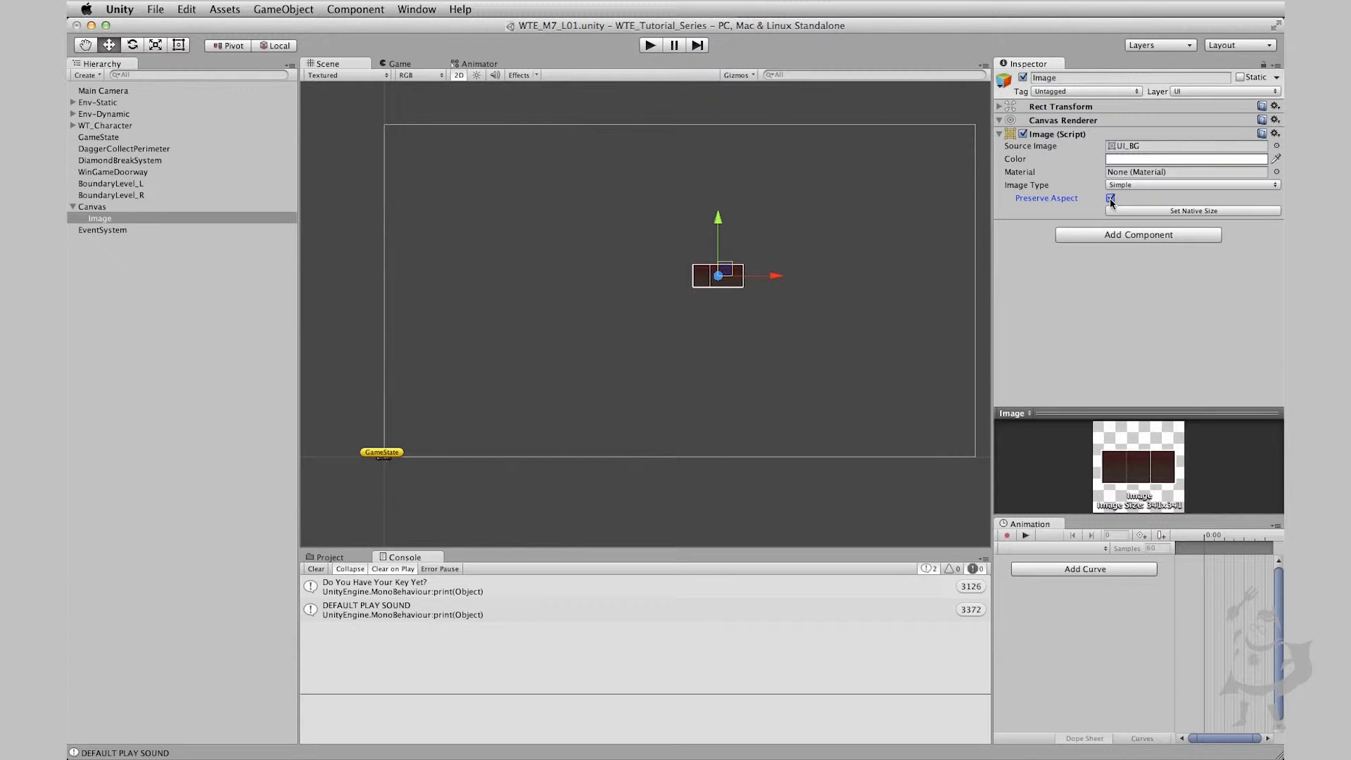
{"action": "left_click", "coordinate": [1177, 211]}
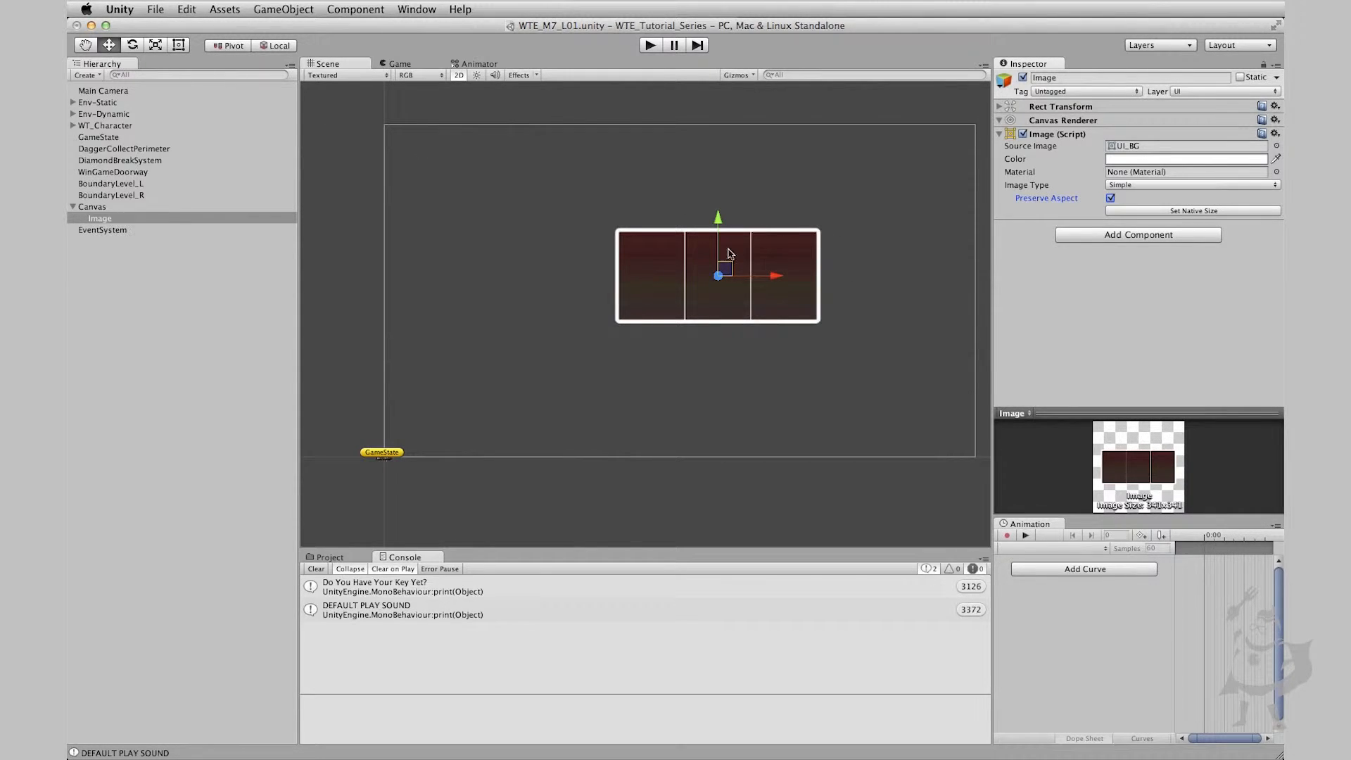
- Move the UI_BG image to the canvas's upper-left corner and scale it down with the Rect tool, checking it in the Game view
{"action": "left_click_drag", "start_coordinate": [725, 269], "coordinate": [515, 184]}
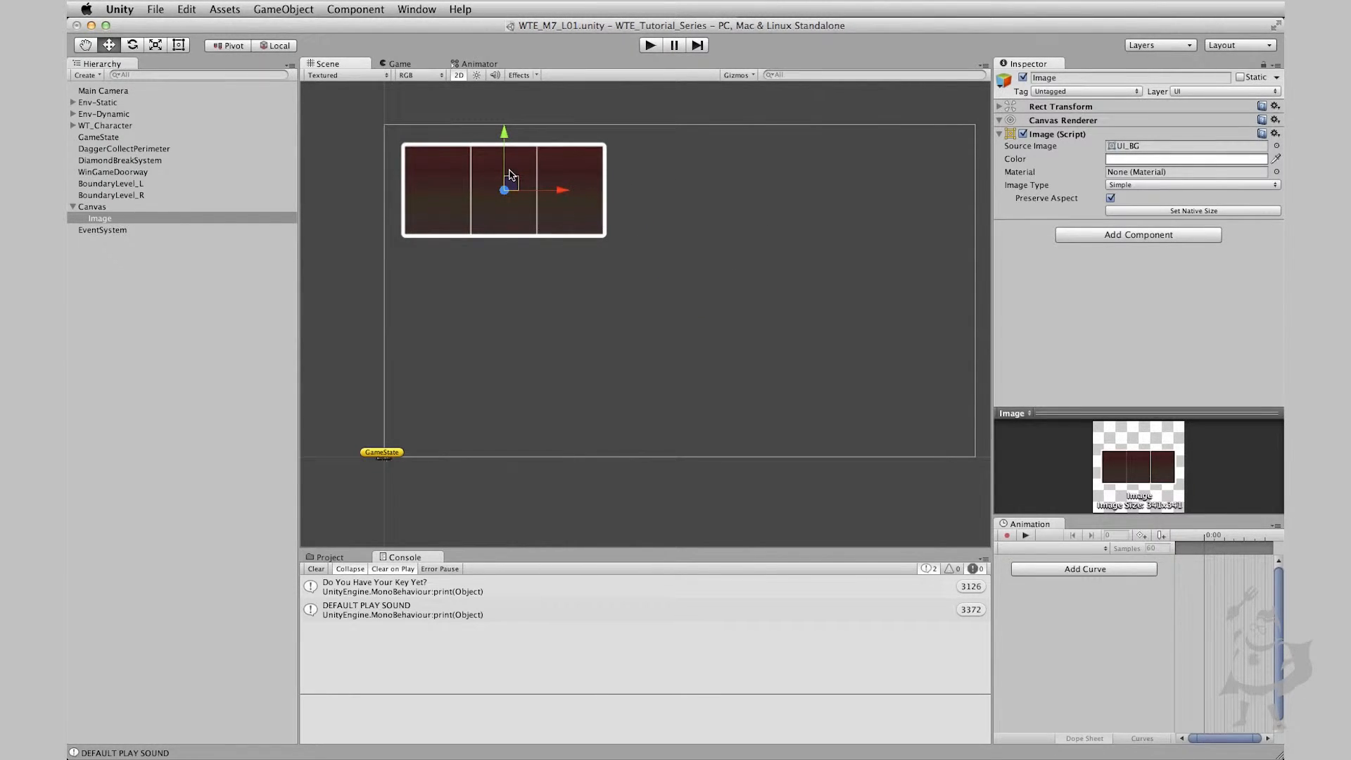
{"action": "left_click", "coordinate": [180, 46]}
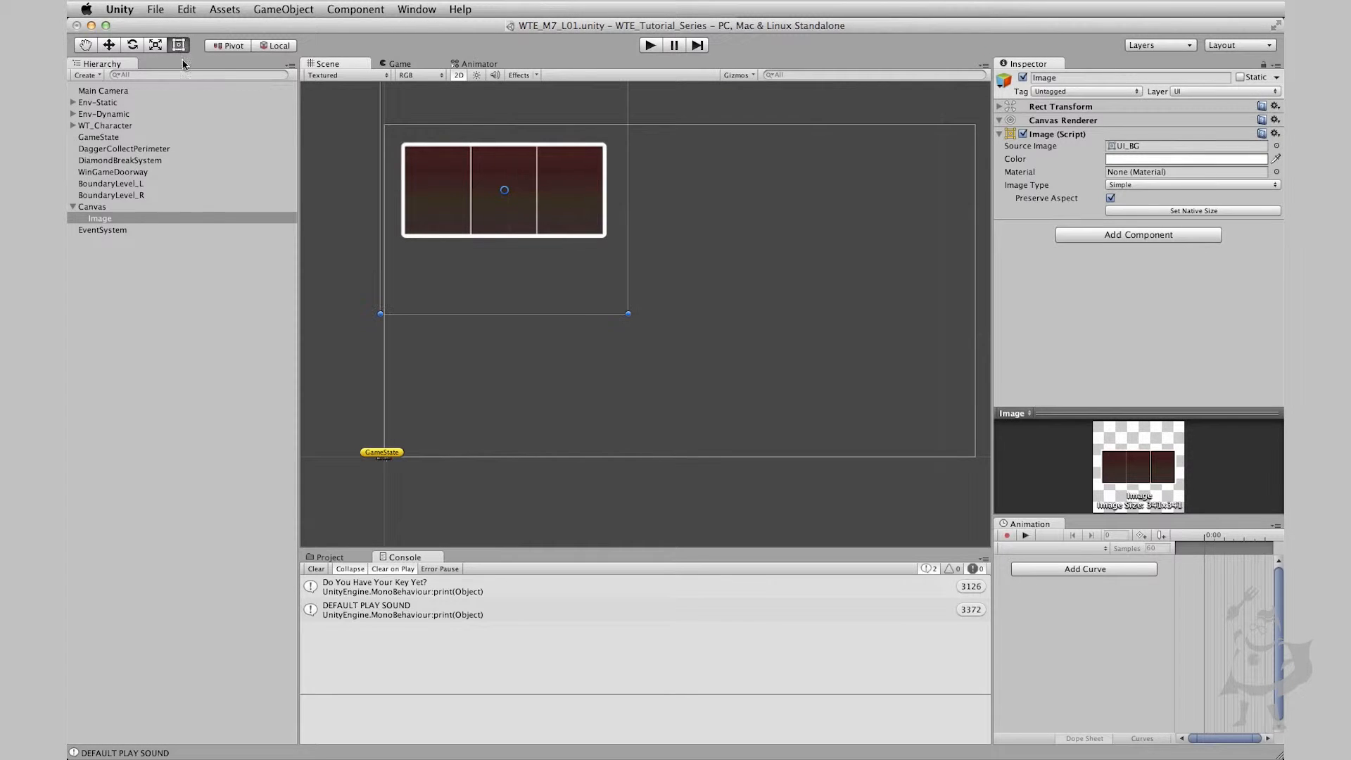
{"action": "left_click_drag", "start_coordinate": [628, 313], "coordinate": [567, 247]}
{"action": "left_click_drag", "start_coordinate": [503, 167], "coordinate": [511, 201]}
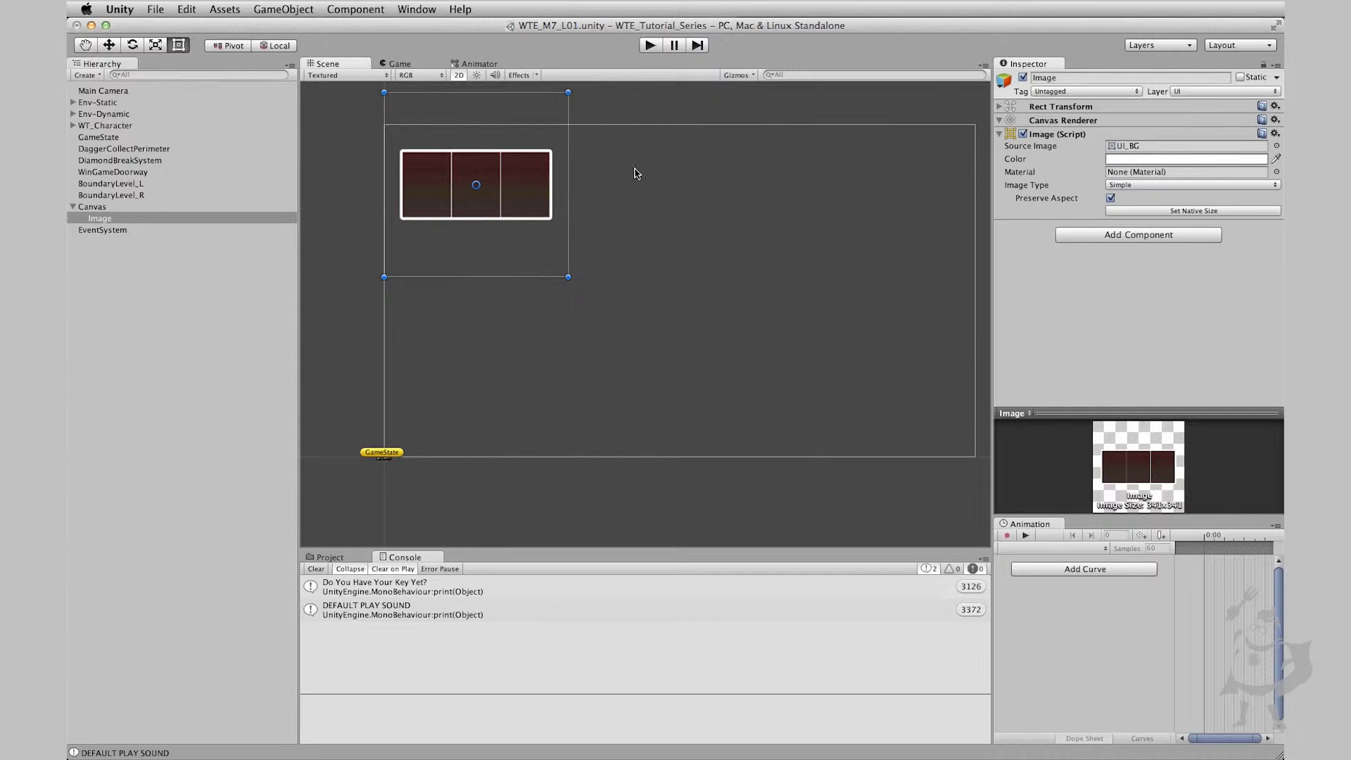
{"action": "left_click", "coordinate": [401, 64]}
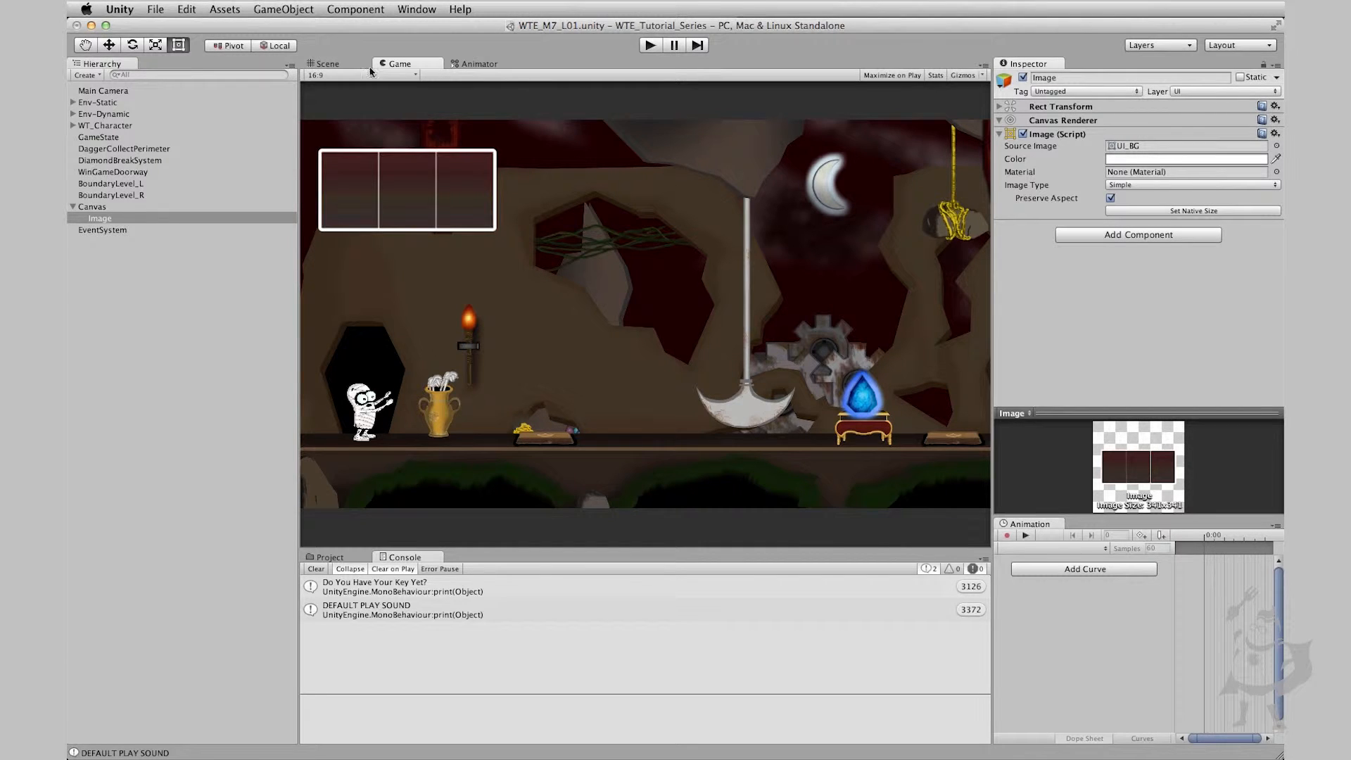
- Shrink the UI_BG image slightly more and adjust its offset from the canvas's upper-left corner, checking the Game view again
{"action": "left_click", "coordinate": [333, 65]}
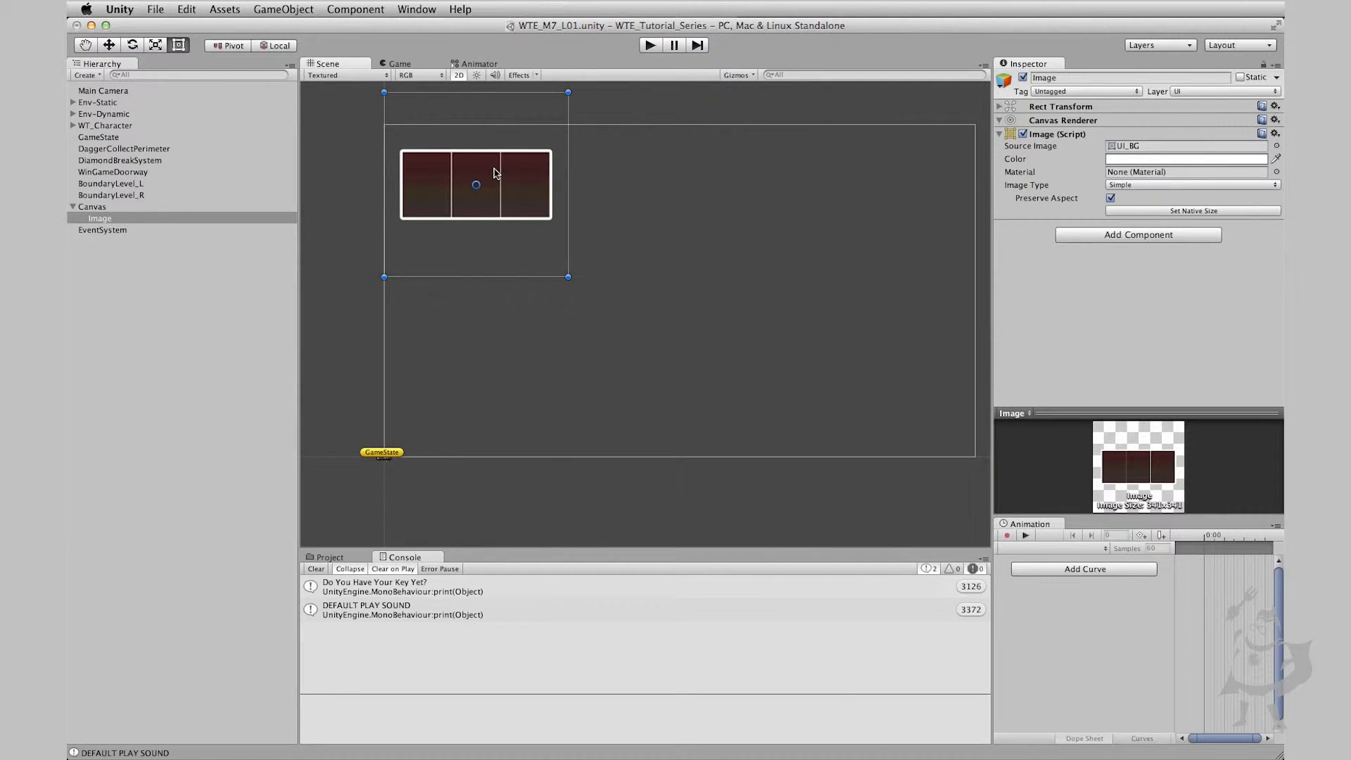
{"action": "left_click_drag", "start_coordinate": [504, 173], "coordinate": [508, 173]}
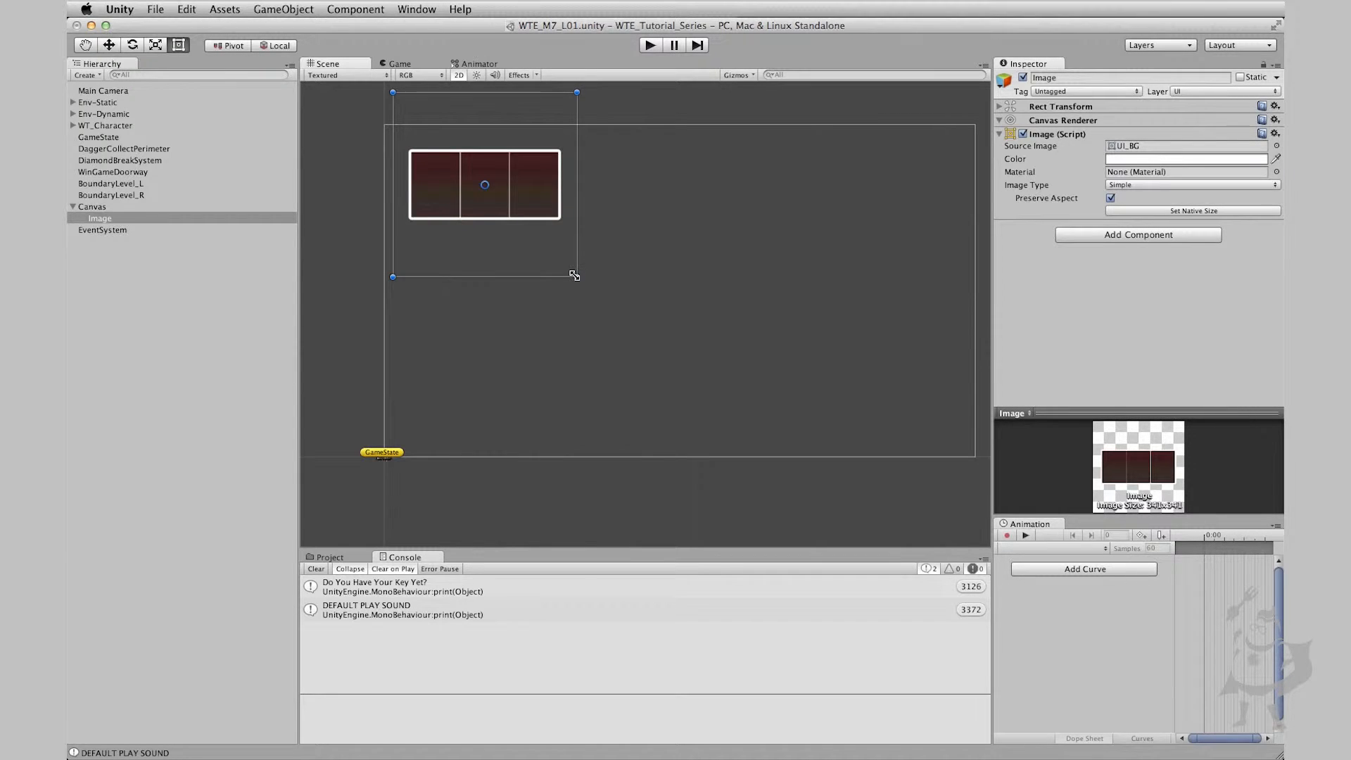
{"action": "left_click_drag", "start_coordinate": [574, 276], "coordinate": [565, 266], "text": "alt"}
{"action": "left_click_drag", "start_coordinate": [528, 191], "coordinate": [517, 184]}
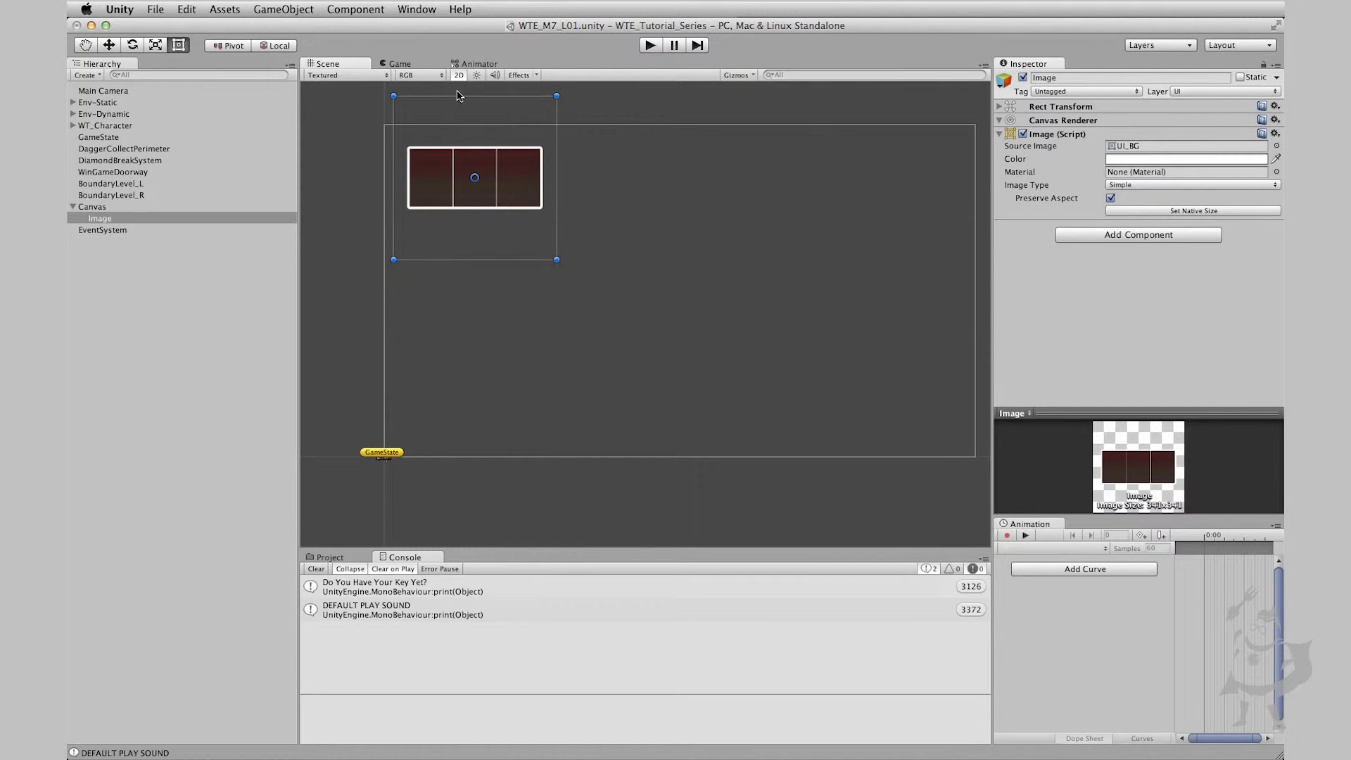
{"action": "left_click", "coordinate": [402, 64]}
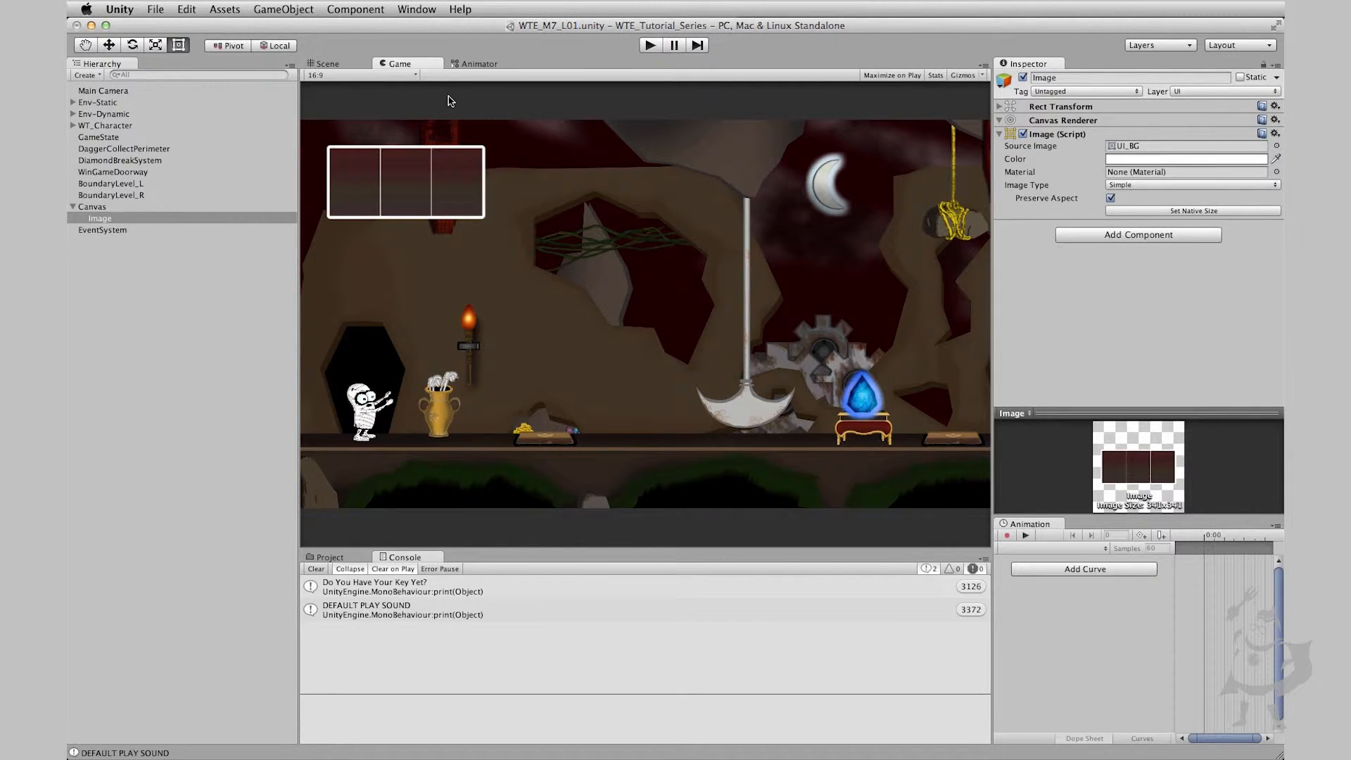
- Return to the Scene view and rename the image holding the three-slot background sprite as UI_BG
{"action": "left_click", "coordinate": [336, 65]}
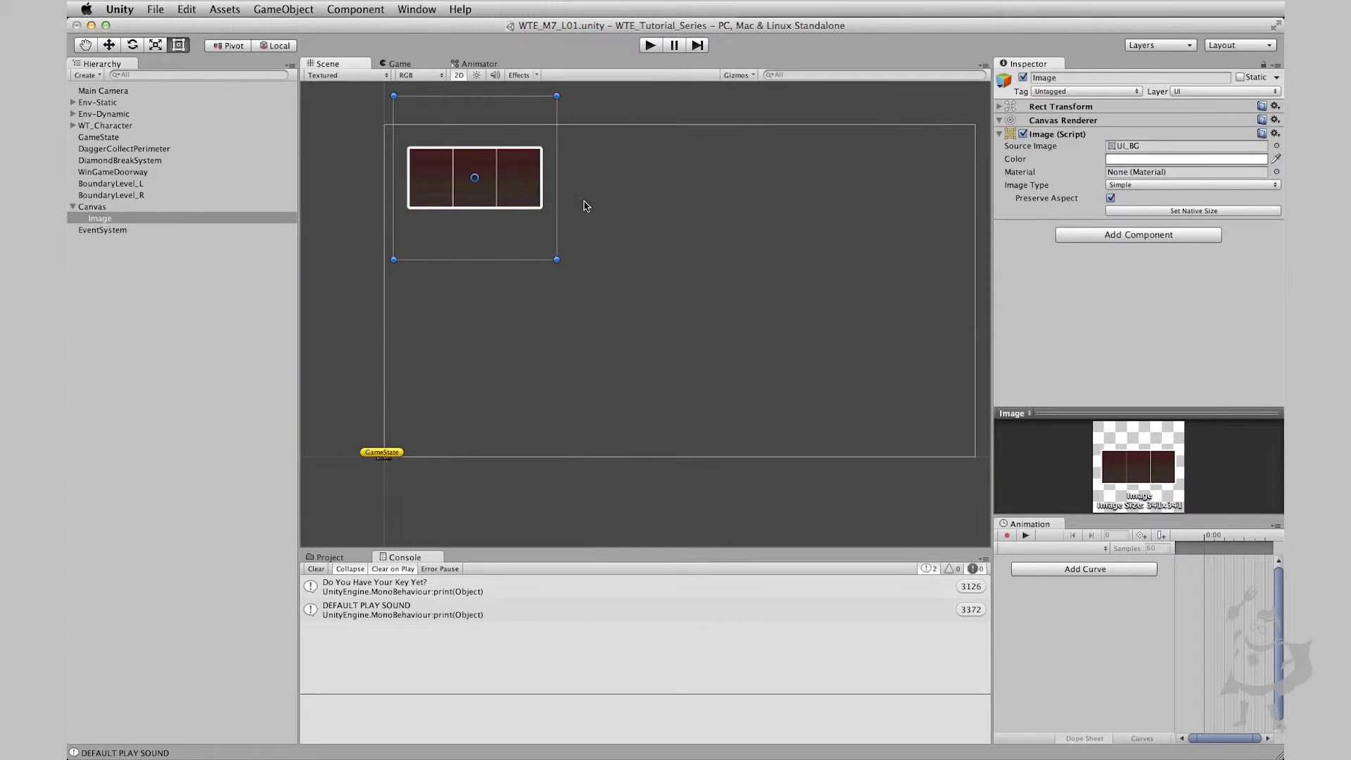
{"action": "left_click", "coordinate": [655, 217]}
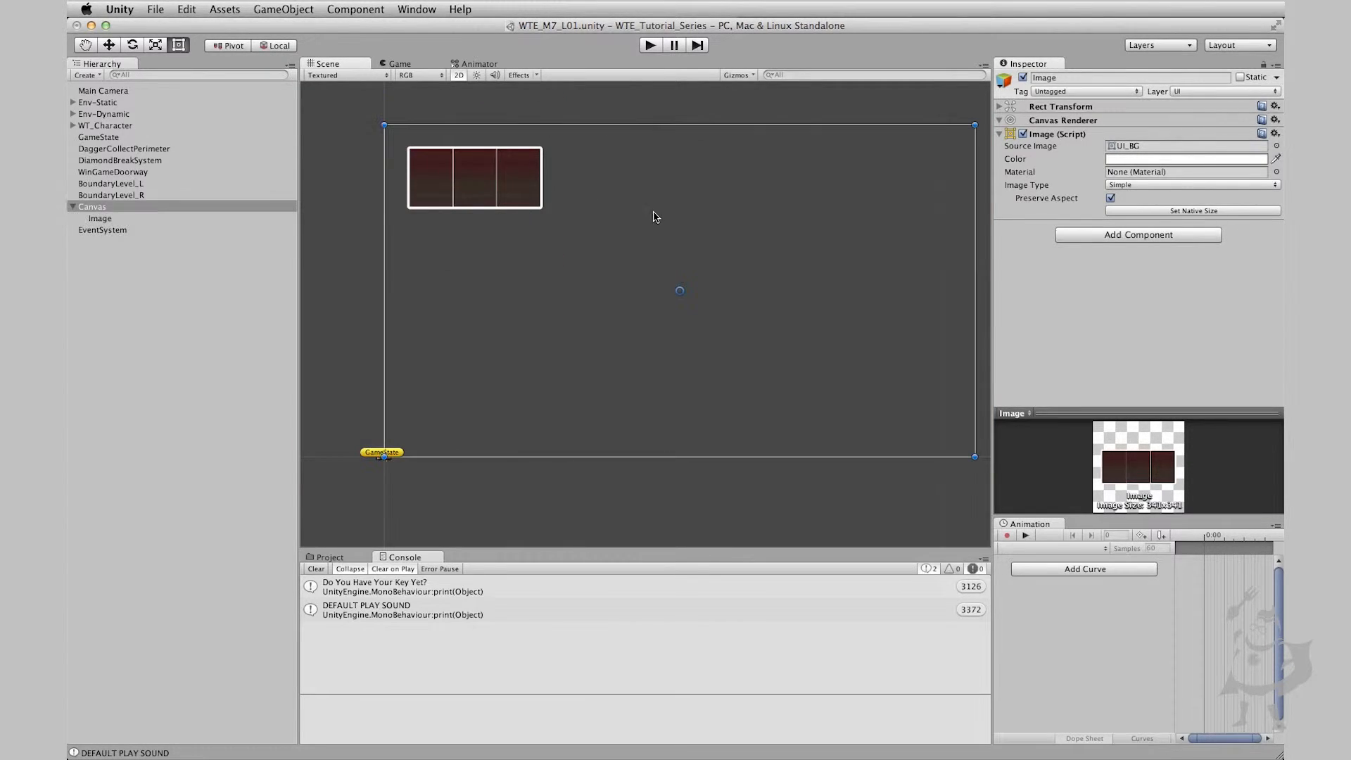
{"action": "left_click", "coordinate": [504, 175]}
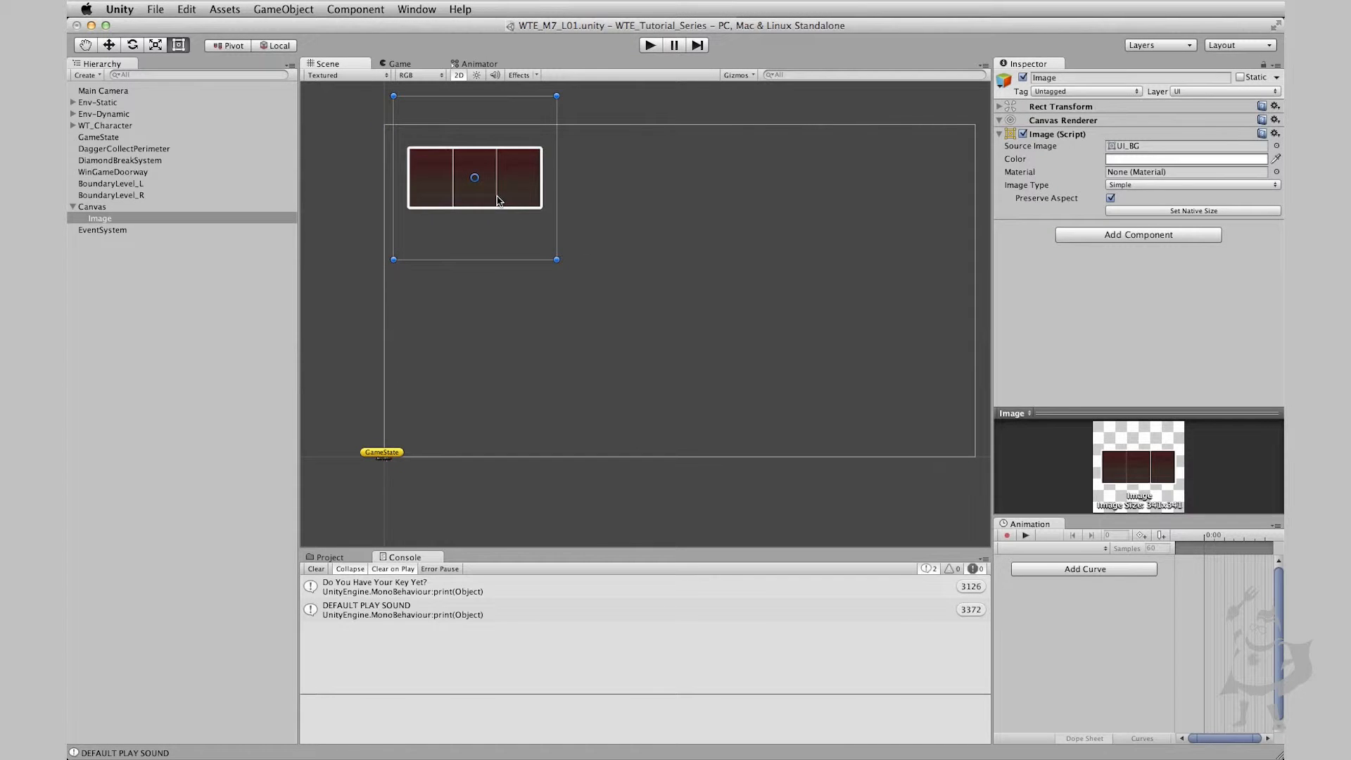
{"action": "left_click", "coordinate": [1070, 76]}
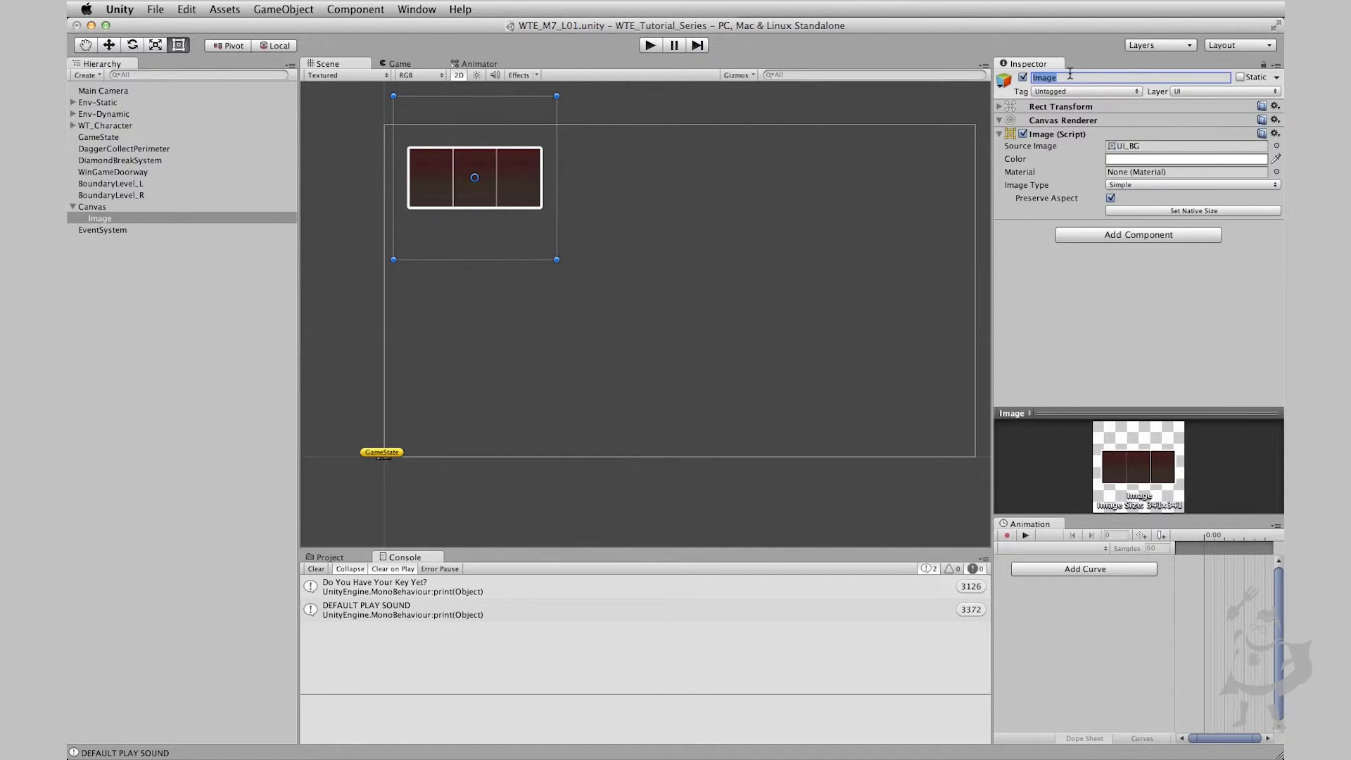
{"action": "type", "text": "UI_BG"}
{"action": "key", "text": "Return"}
- Add a new UI Image as a child of the Canvas and name it UI_Dagger
{"action": "left_click", "coordinate": [99, 208]}
{"action": "right_click", "coordinate": [99, 209]}
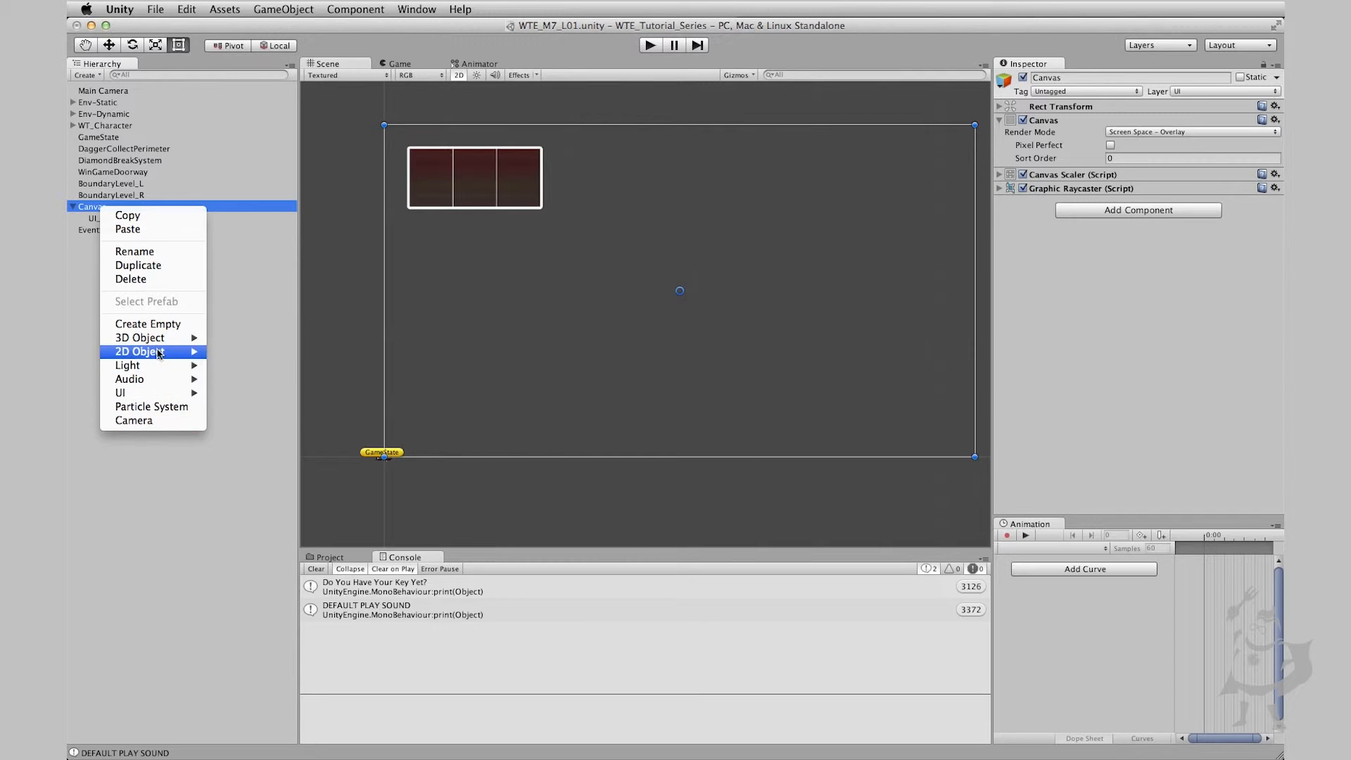
{"action": "mouse_move", "coordinate": [161, 394]}
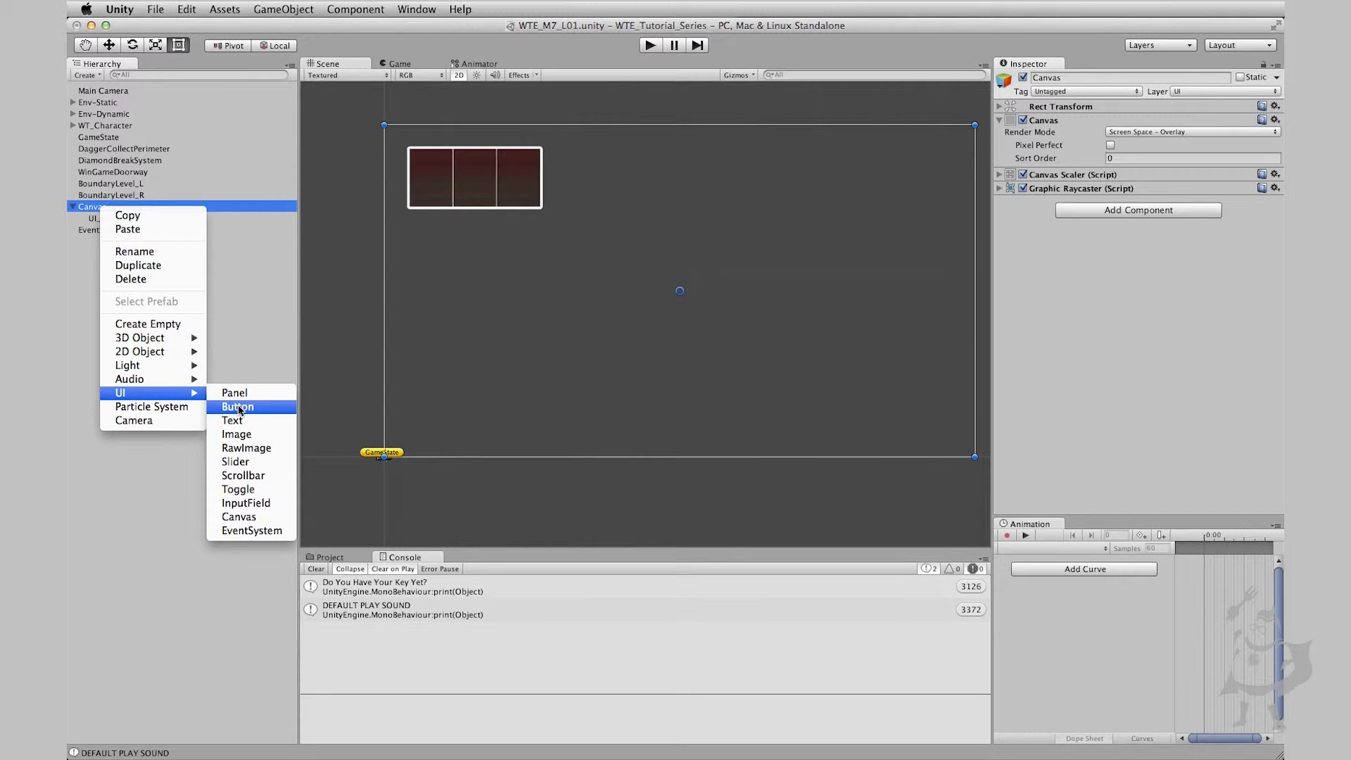
{"action": "left_click", "coordinate": [259, 437]}
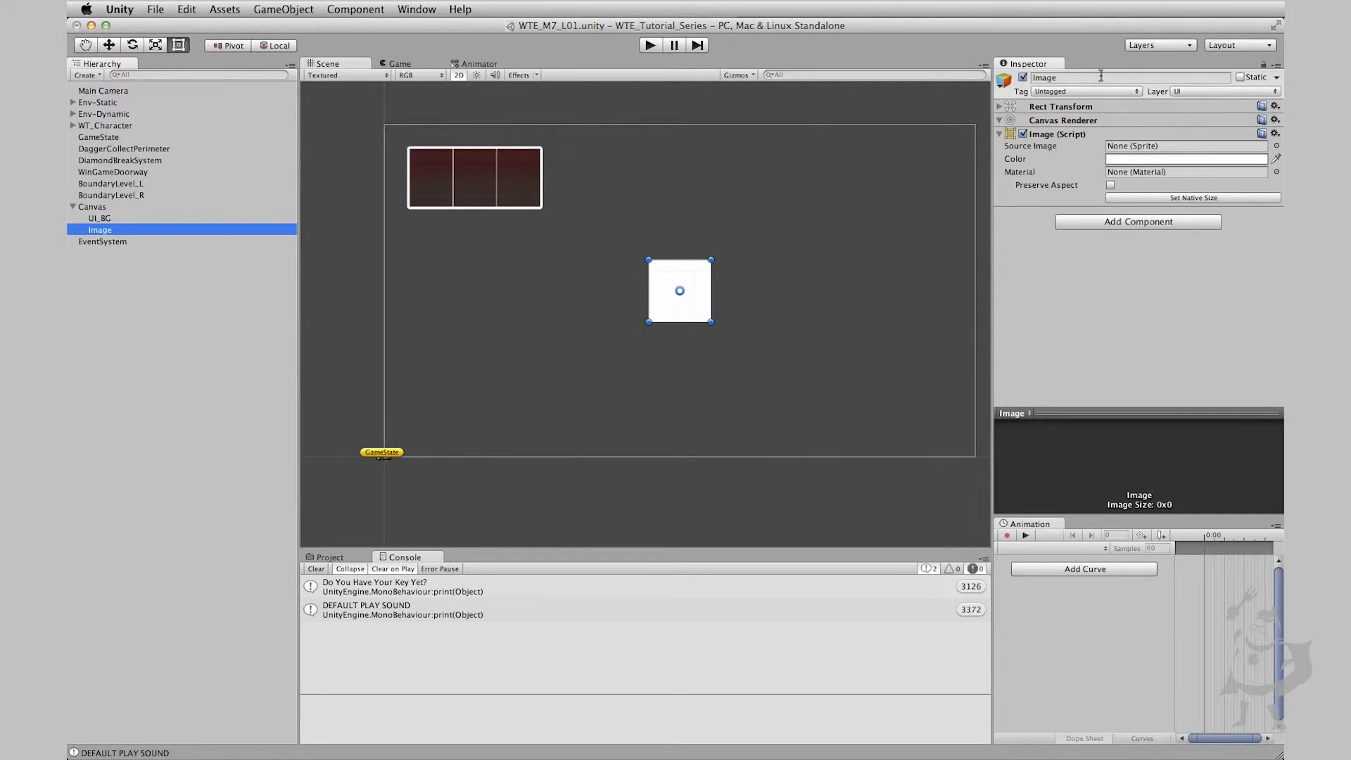
{"action": "left_click", "coordinate": [1090, 76]}
{"action": "type", "text": "UI"}
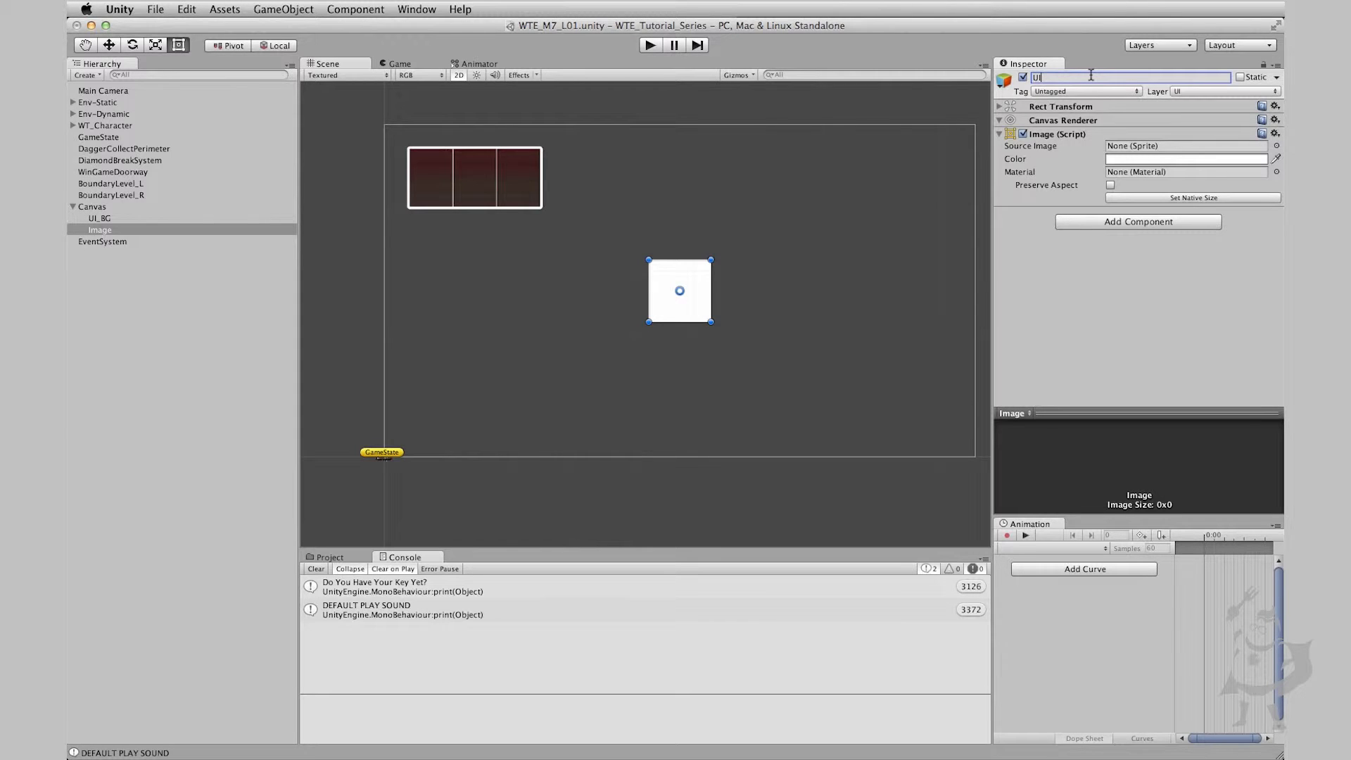
{"action": "type", "text": "_Dagger"}
{"action": "key", "text": "Return"}
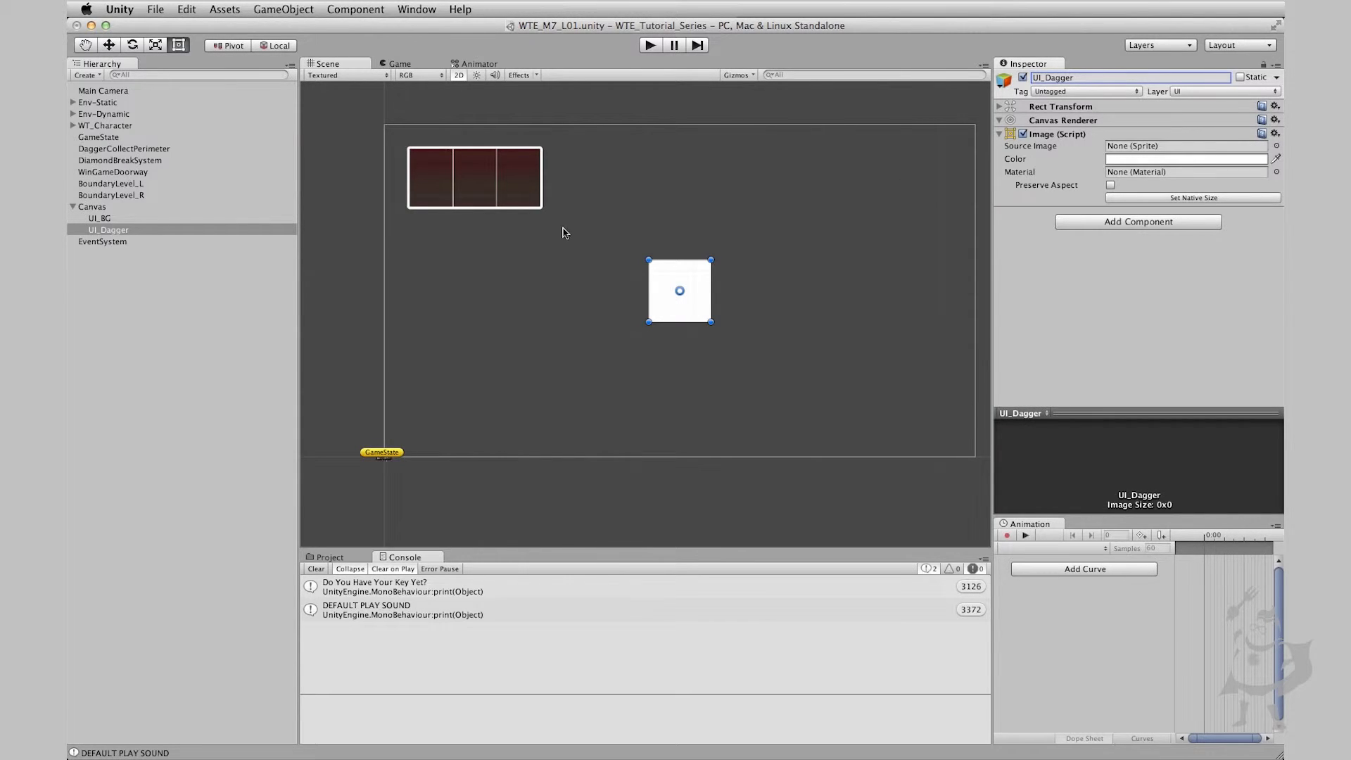
- Add another UI Image under the Canvas and name it UI_Key
{"action": "right_click", "coordinate": [105, 207]}
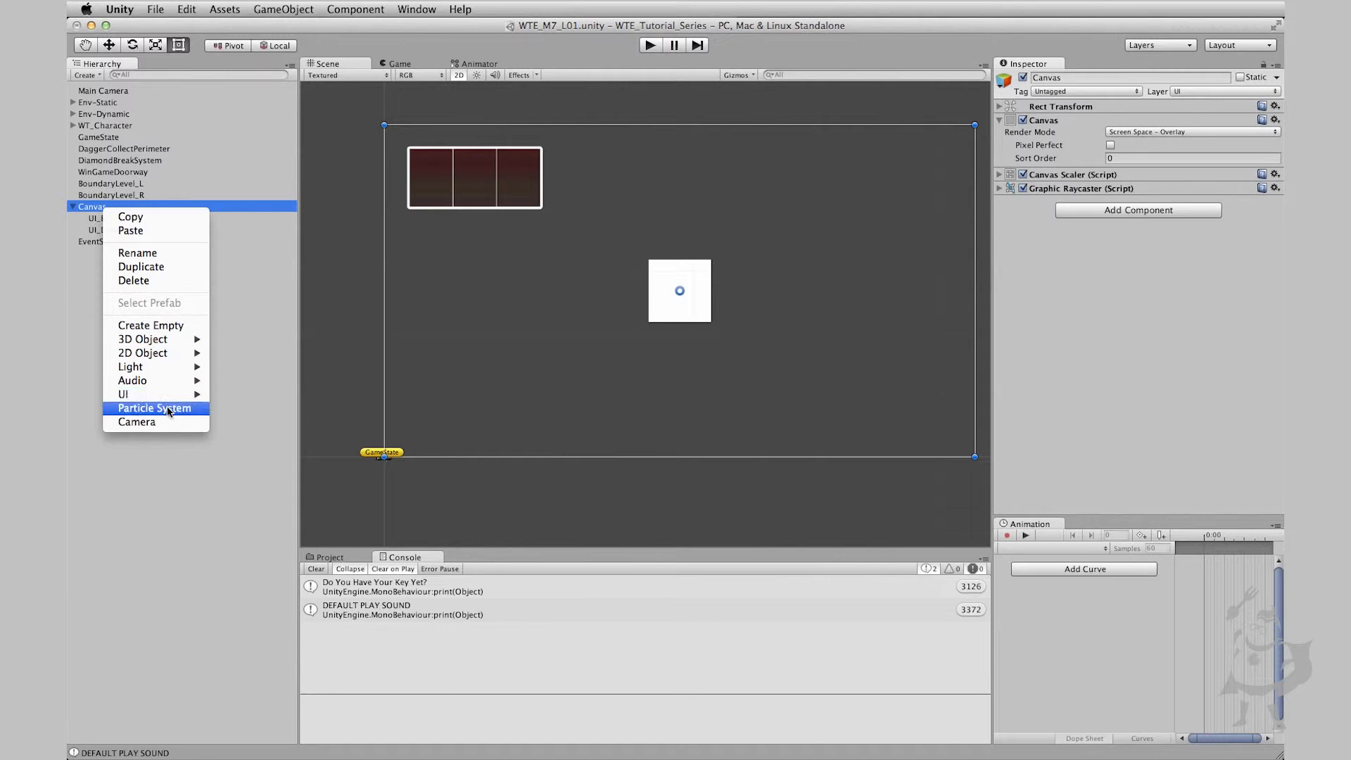
{"action": "mouse_move", "coordinate": [169, 397]}
{"action": "left_click", "coordinate": [261, 443]}
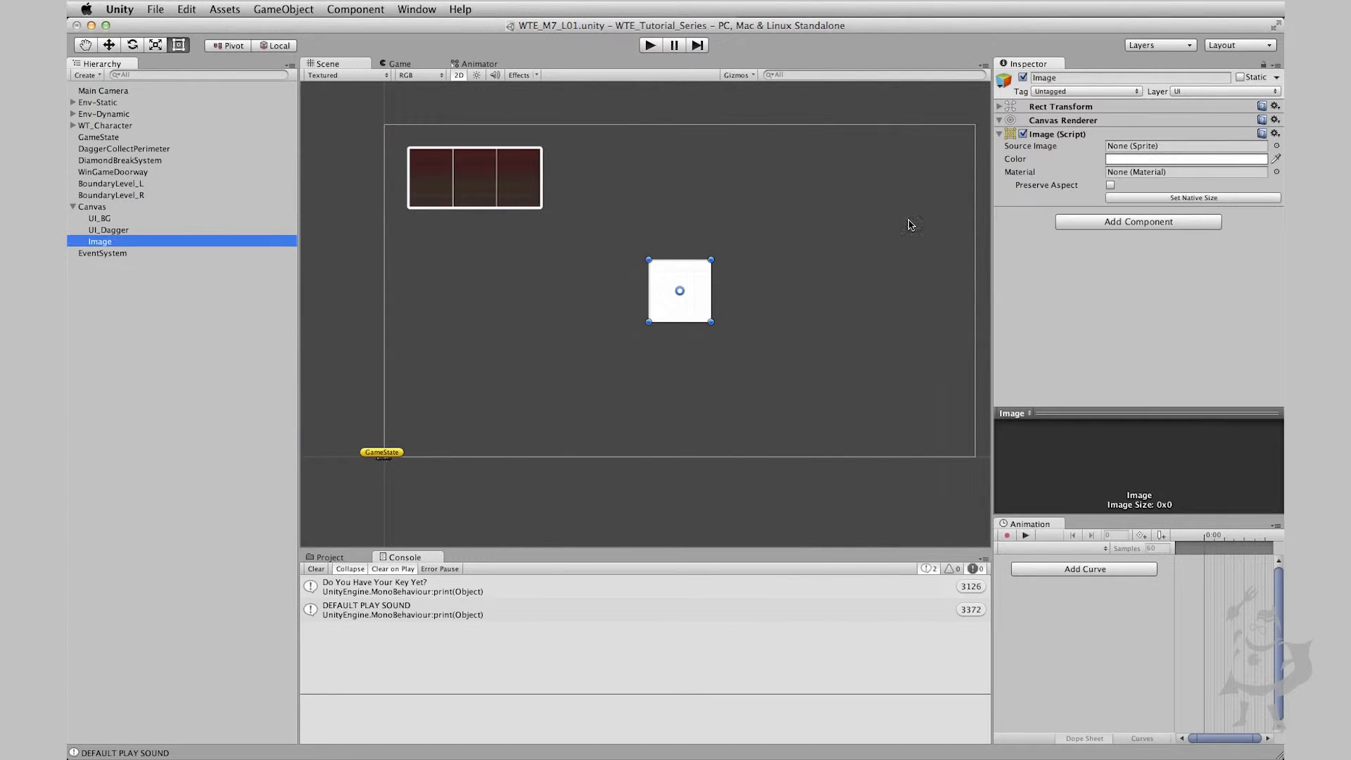
{"action": "left_click", "coordinate": [1077, 77]}
{"action": "type", "text": "UI_Key"}
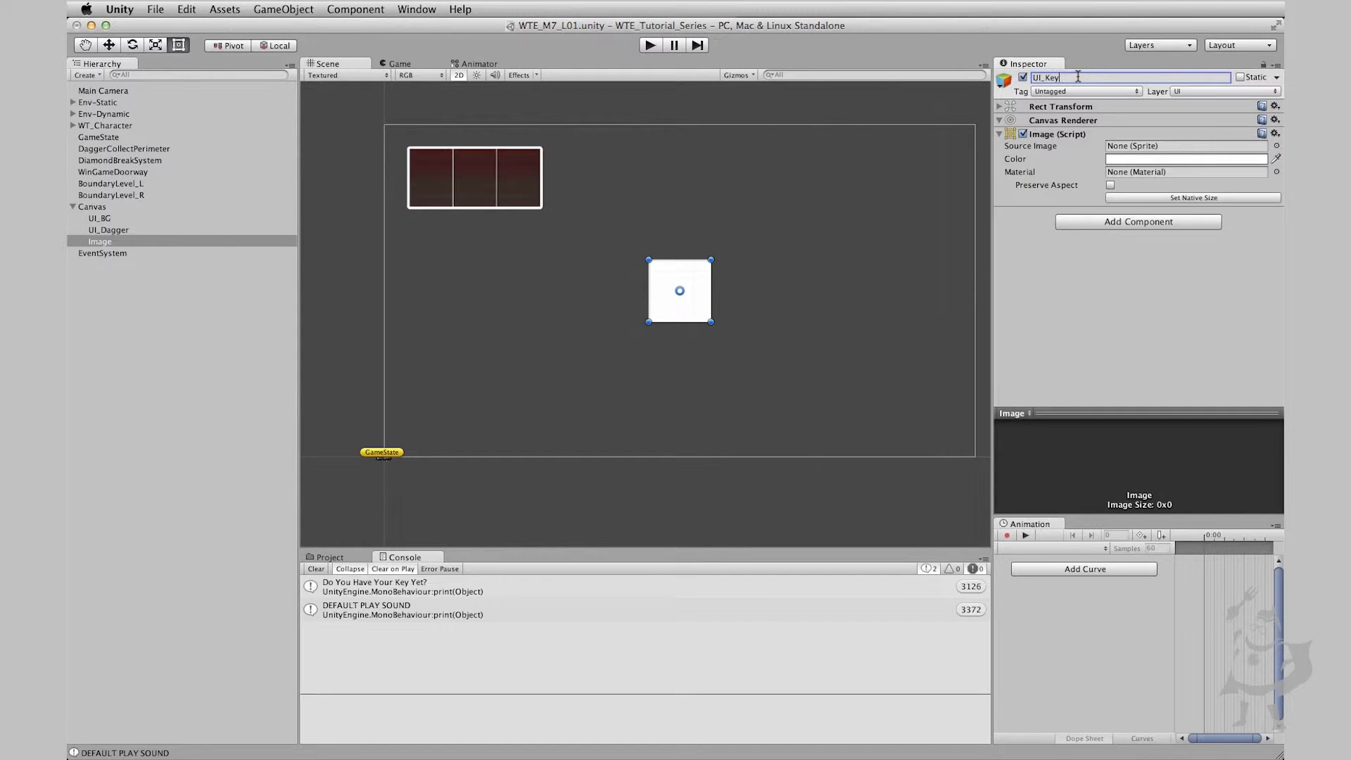
{"action": "key", "text": "Return"}
- Create one more UI Image under the Canvas and name it UI_Health
{"action": "right_click", "coordinate": [102, 208]}
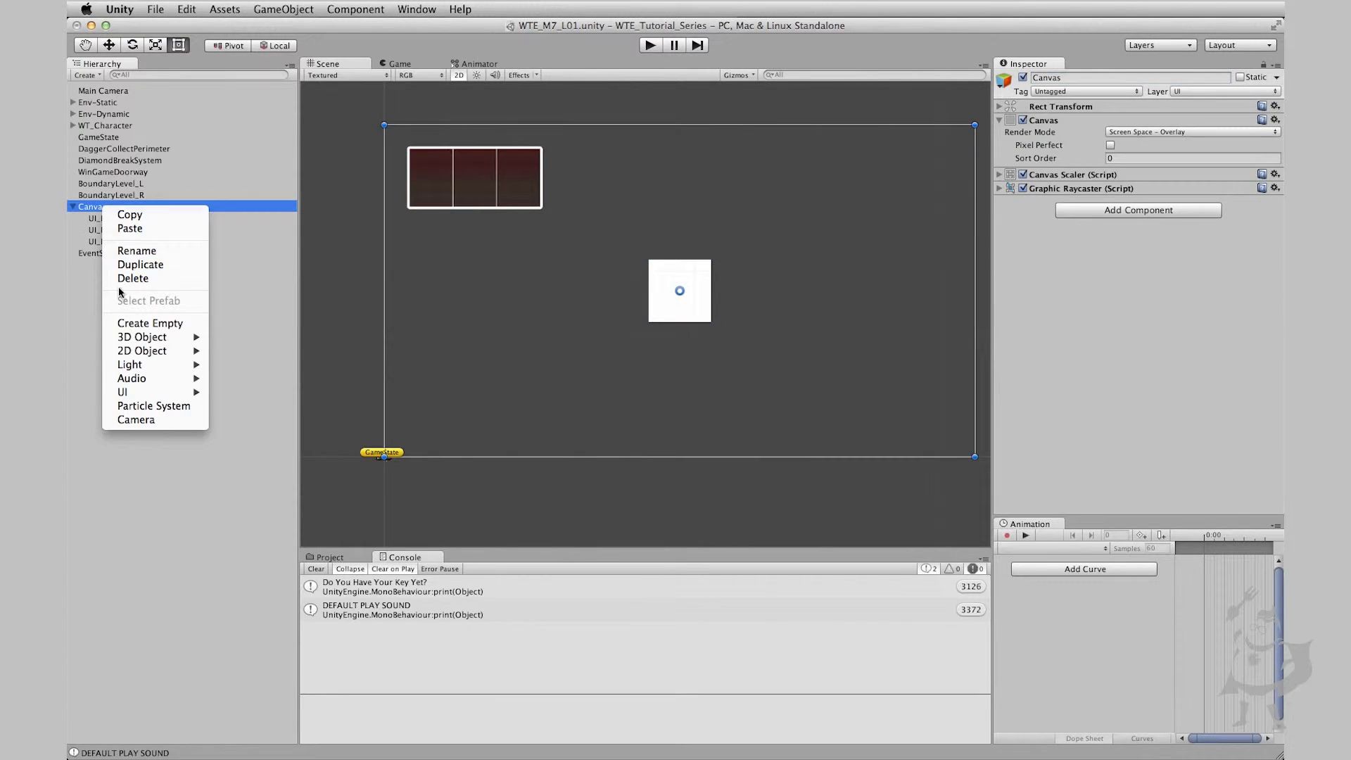
{"action": "mouse_move", "coordinate": [148, 398]}
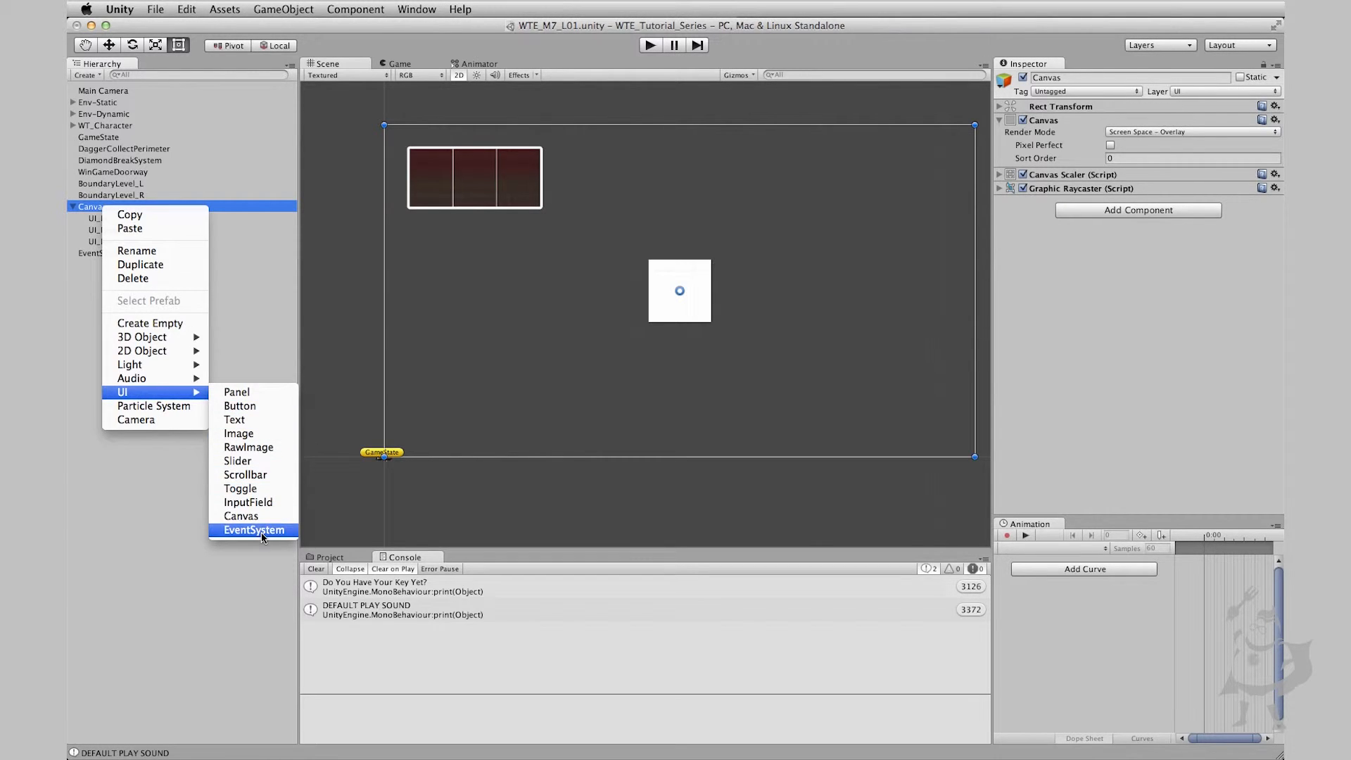
{"action": "left_click", "coordinate": [265, 440]}
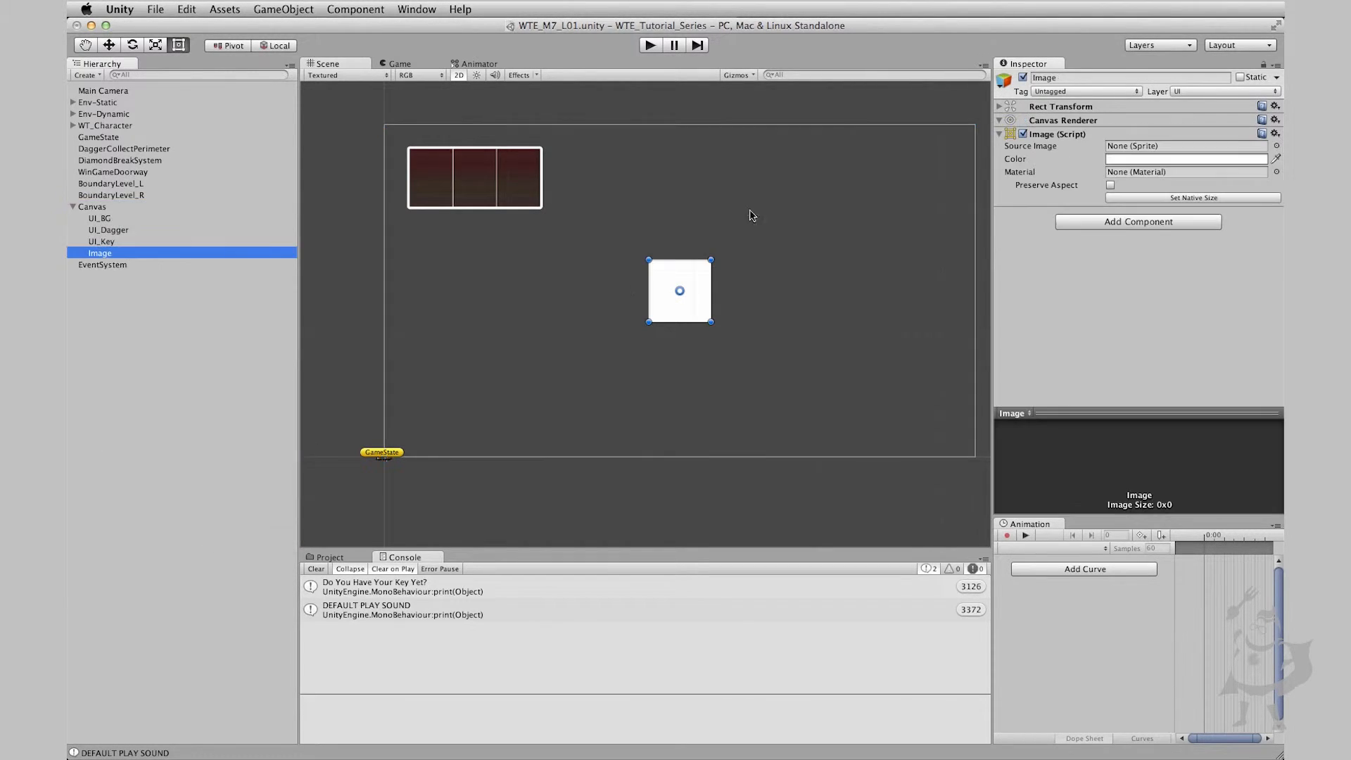
{"action": "left_click", "coordinate": [1063, 78]}
{"action": "type", "text": "UI_H"}
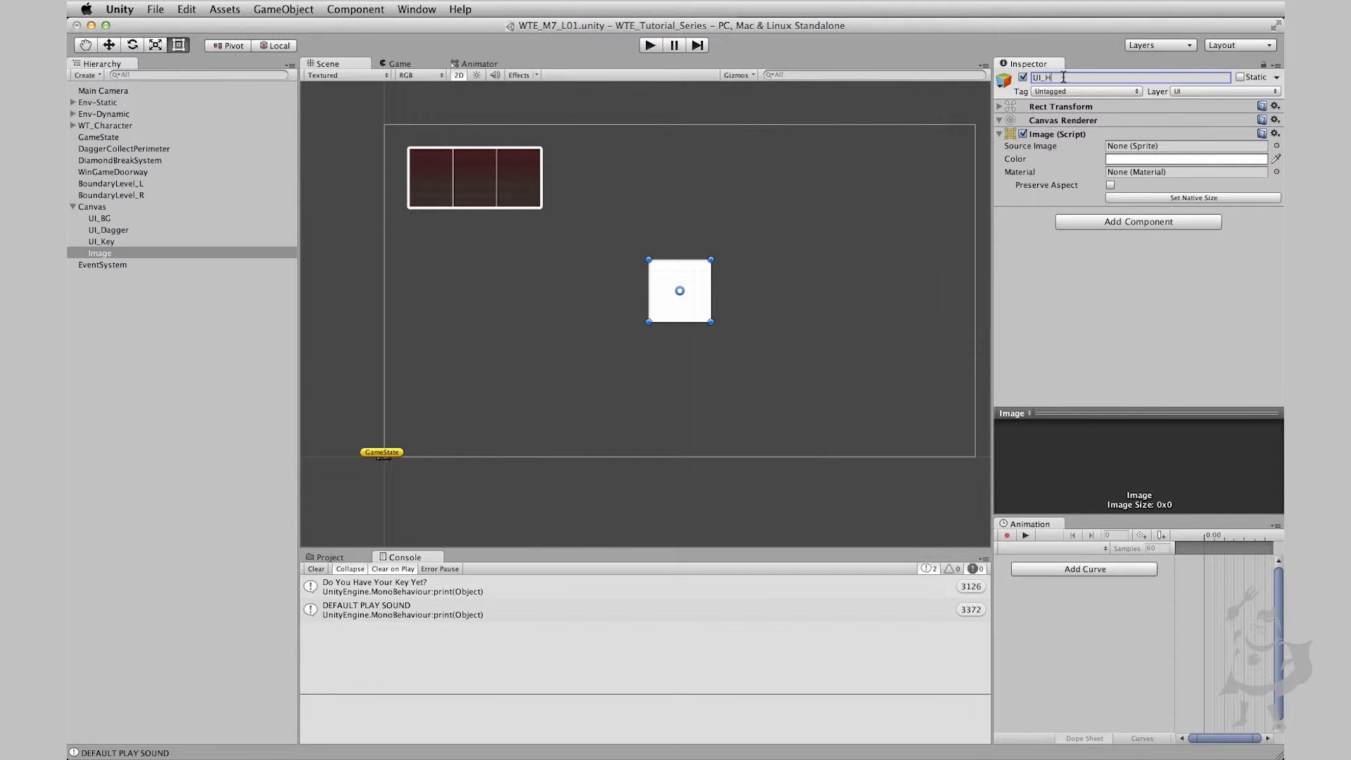
{"action": "type", "text": "ealth"}
{"action": "key", "text": "Return"}
- Assign the UI_Dagger_HasNot sprite as the source image of UI_Dagger
{"action": "left_click", "coordinate": [114, 230]}
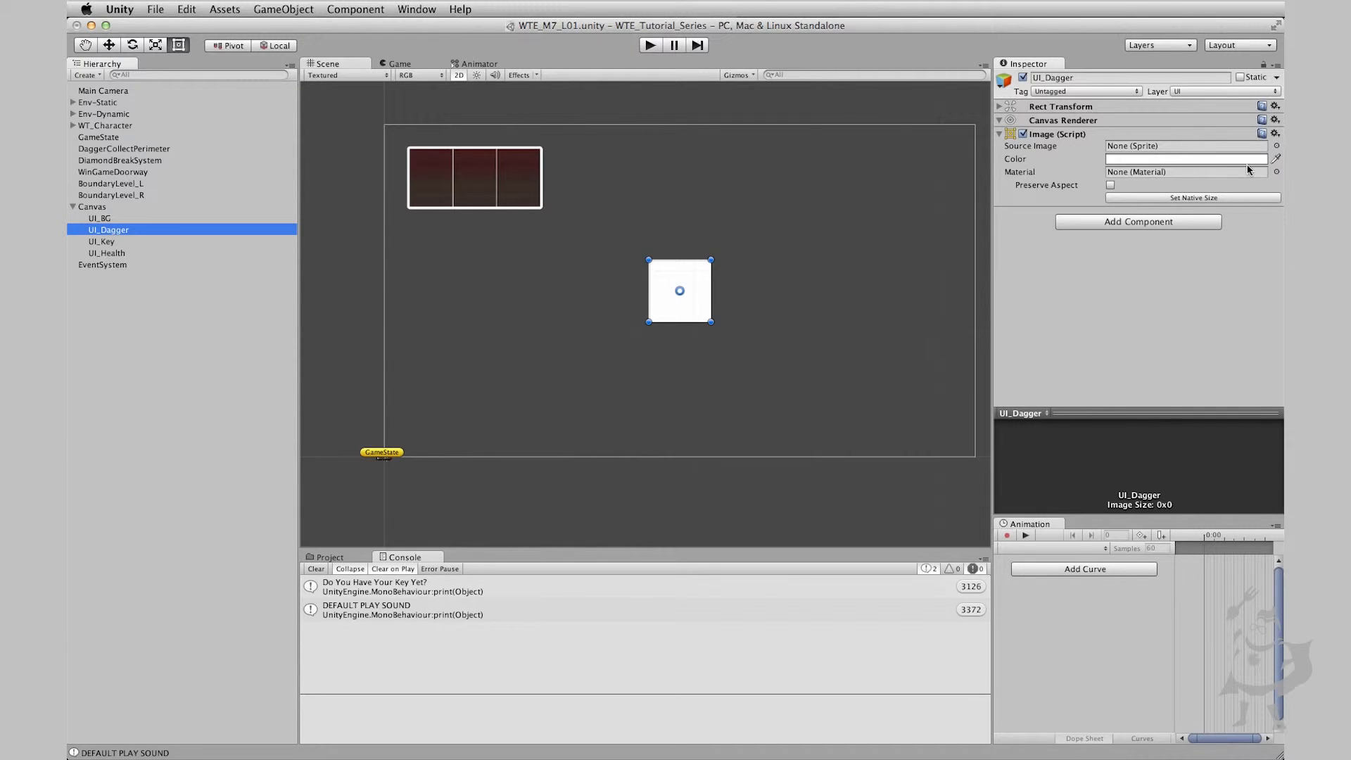
{"action": "left_click", "coordinate": [139, 287]}
{"action": "left_click", "coordinate": [127, 228]}
{"action": "left_click", "coordinate": [1250, 147]}
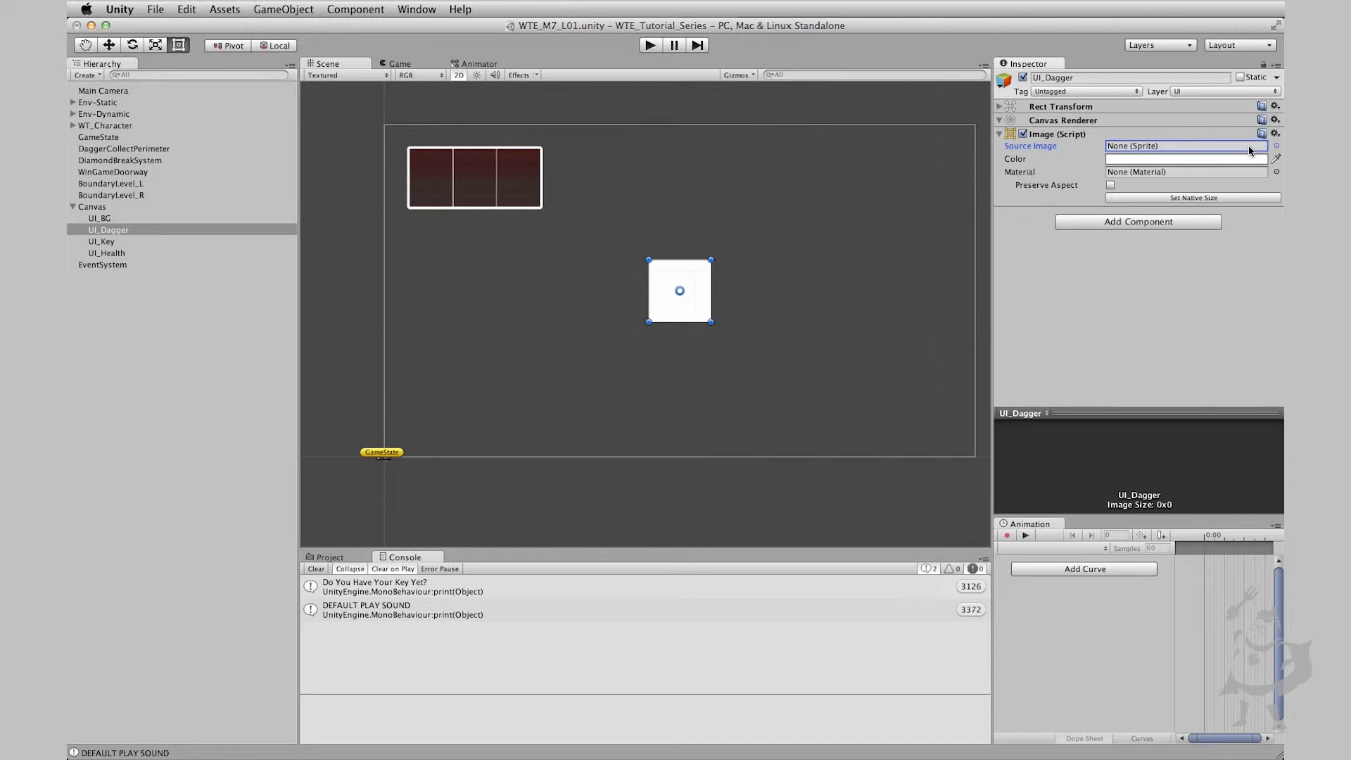
{"action": "left_click", "coordinate": [1274, 147]}
{"action": "scroll", "coordinate": [694, 292], "scroll_direction": "down", "scroll_amount": 10}
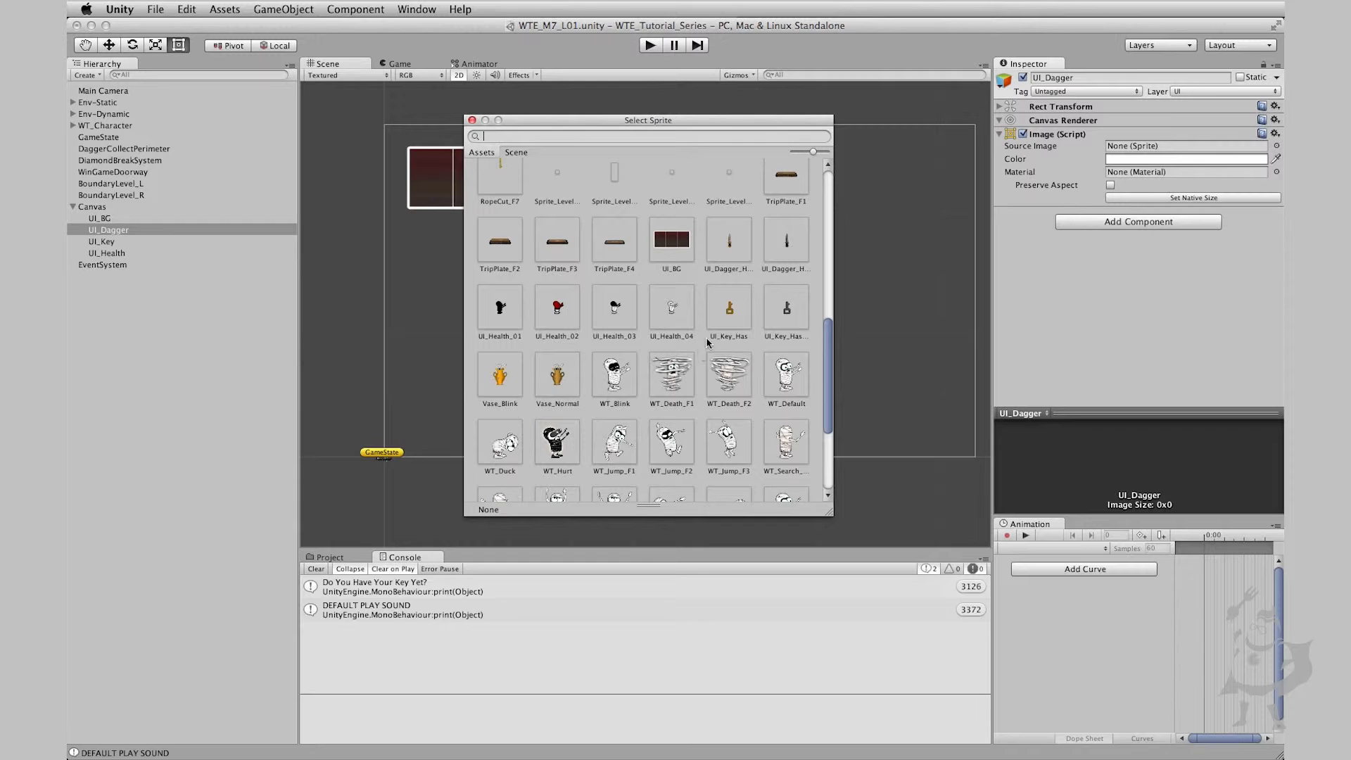
{"action": "double_click", "coordinate": [786, 251]}
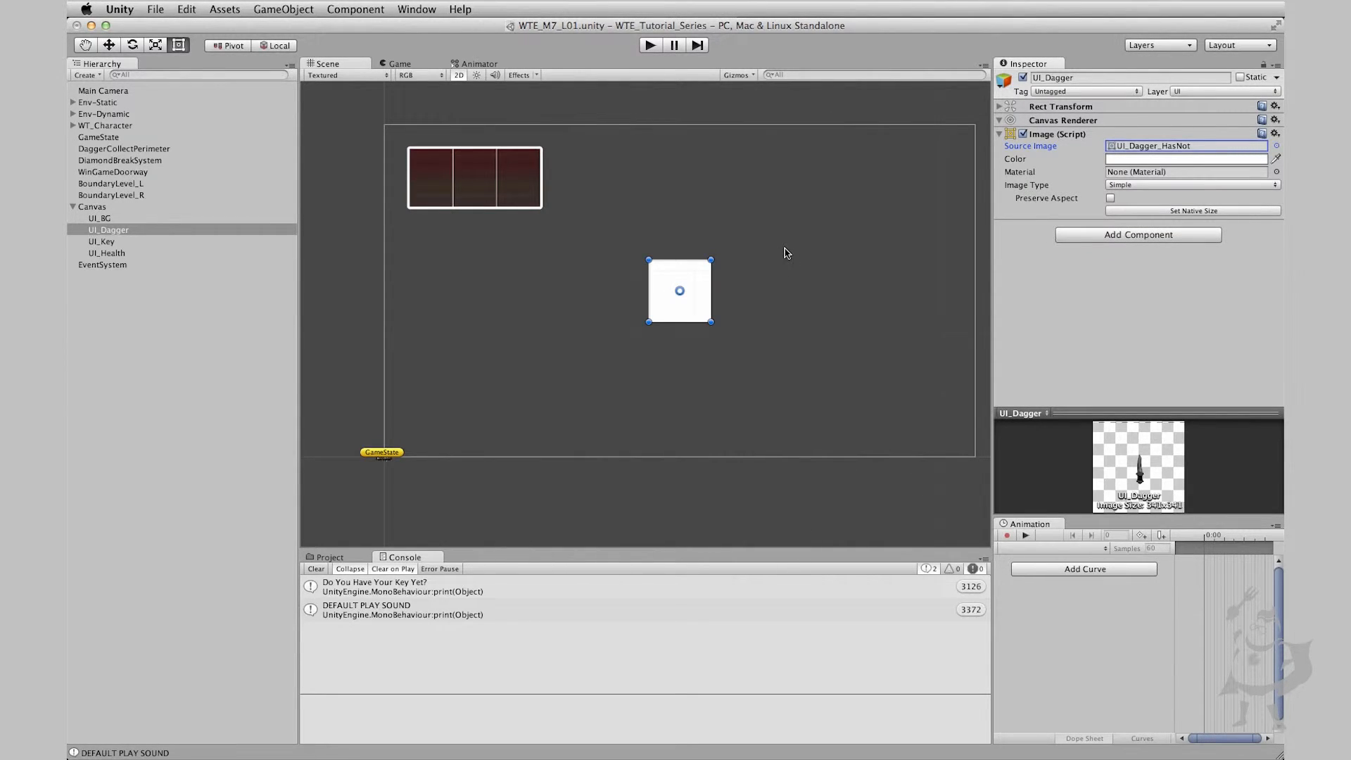
{"action": "left_click", "coordinate": [118, 230]}
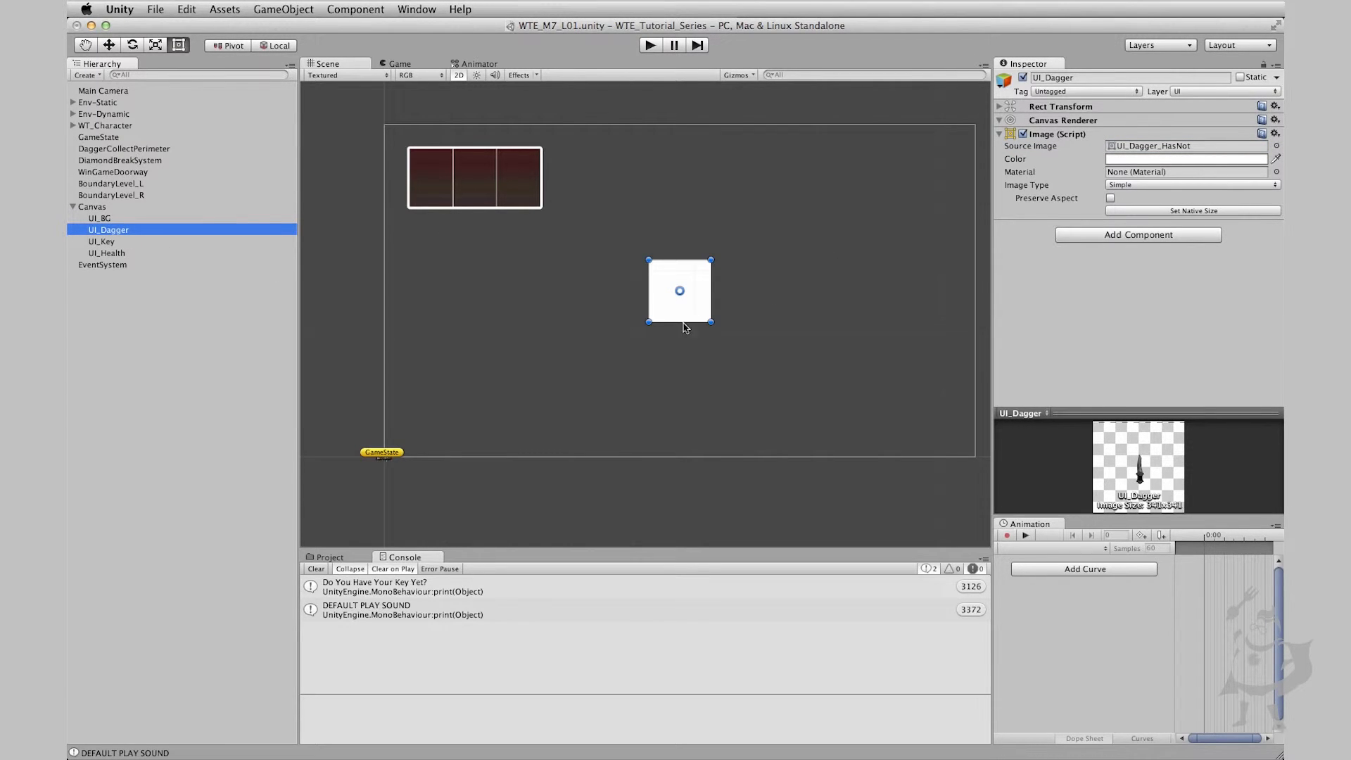
- Assign the UI_Key_HasNot sprite as the source image of UI_Key
{"action": "left_click", "coordinate": [106, 241]}
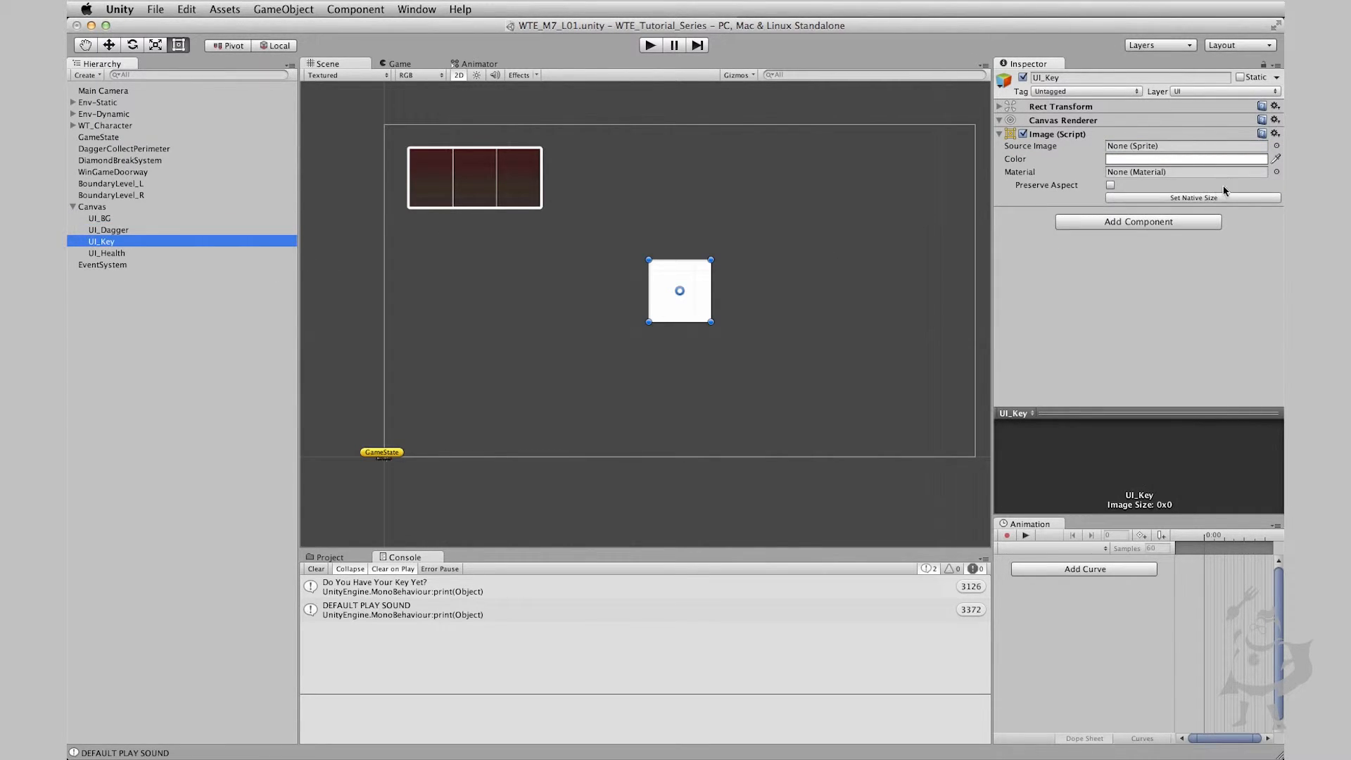
{"action": "left_click", "coordinate": [1275, 146]}
{"action": "scroll", "coordinate": [718, 348], "scroll_direction": "down", "scroll_amount": 10}
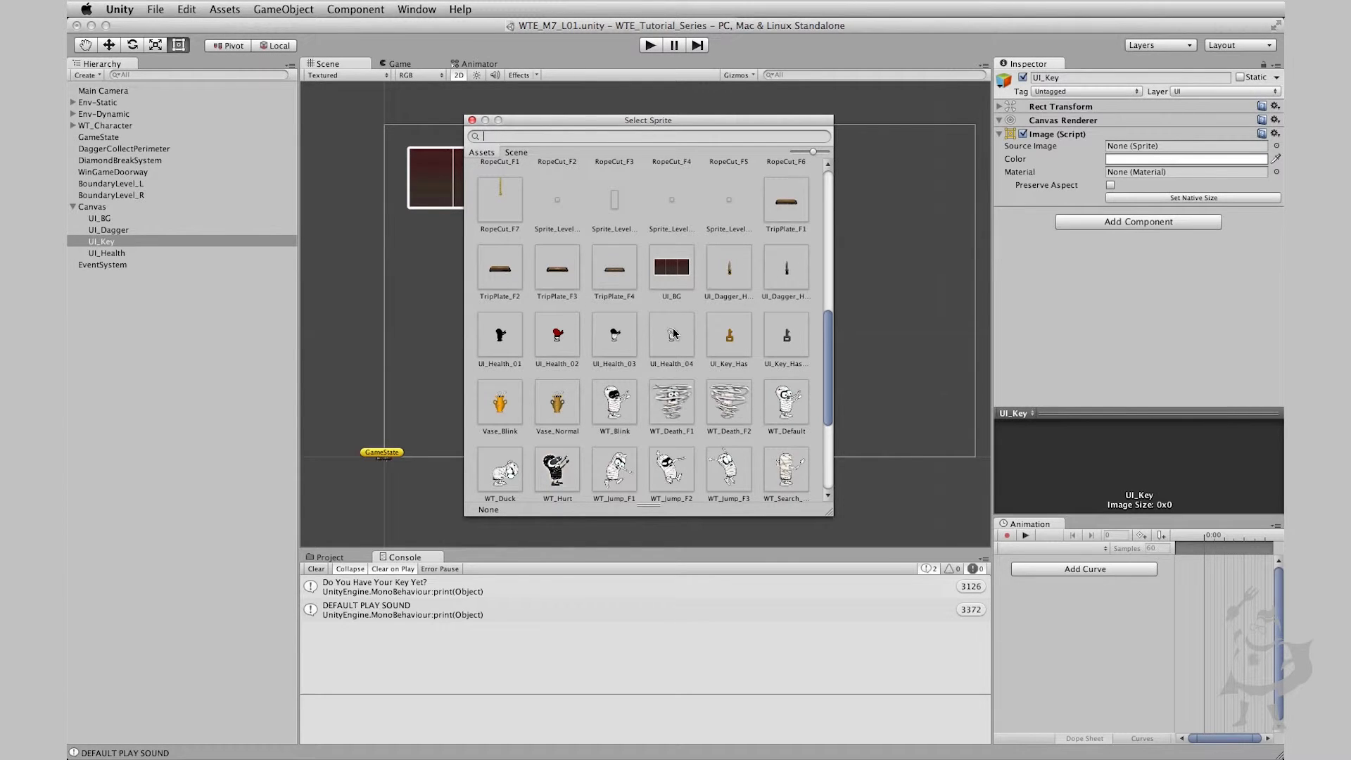
{"action": "scroll", "coordinate": [673, 333], "scroll_direction": "down", "scroll_amount": 5}
{"action": "scroll", "coordinate": [791, 368], "scroll_direction": "up", "scroll_amount": 6}
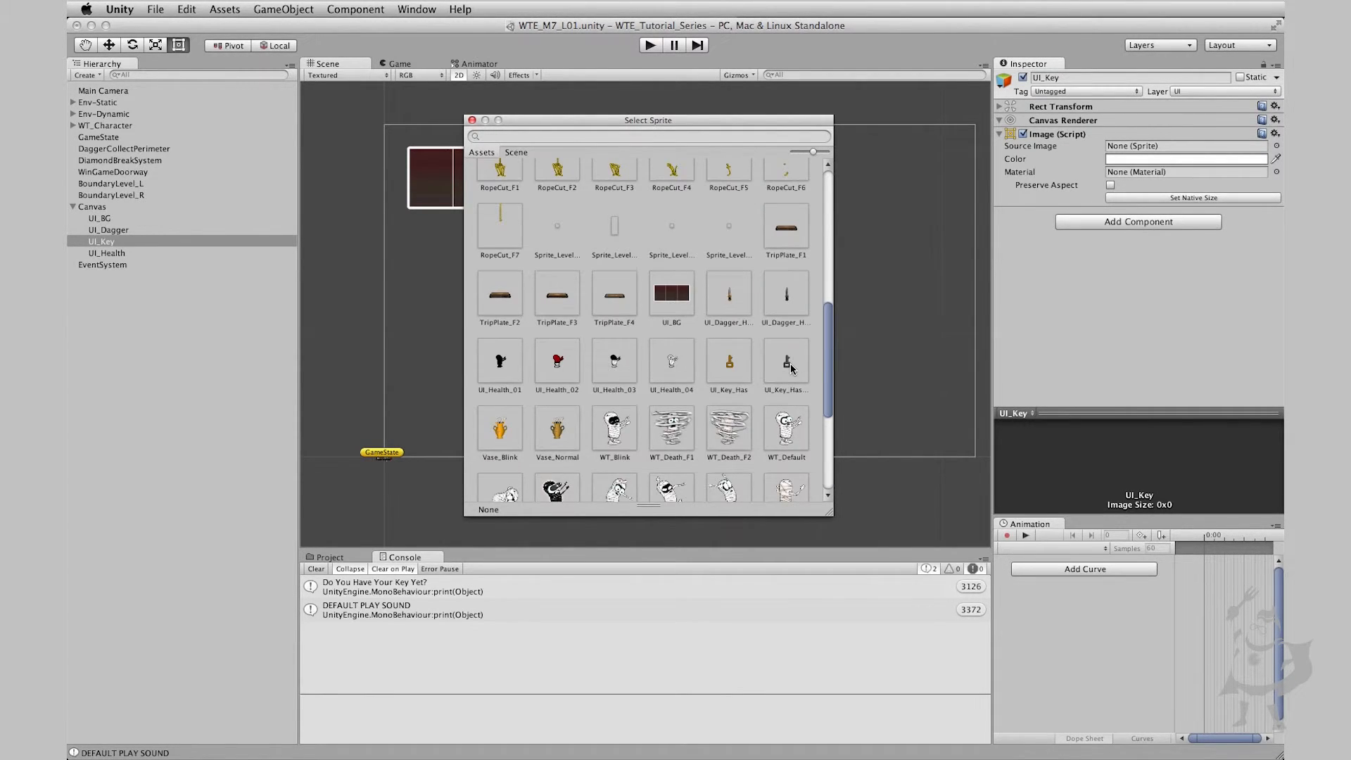
{"action": "double_click", "coordinate": [788, 362]}
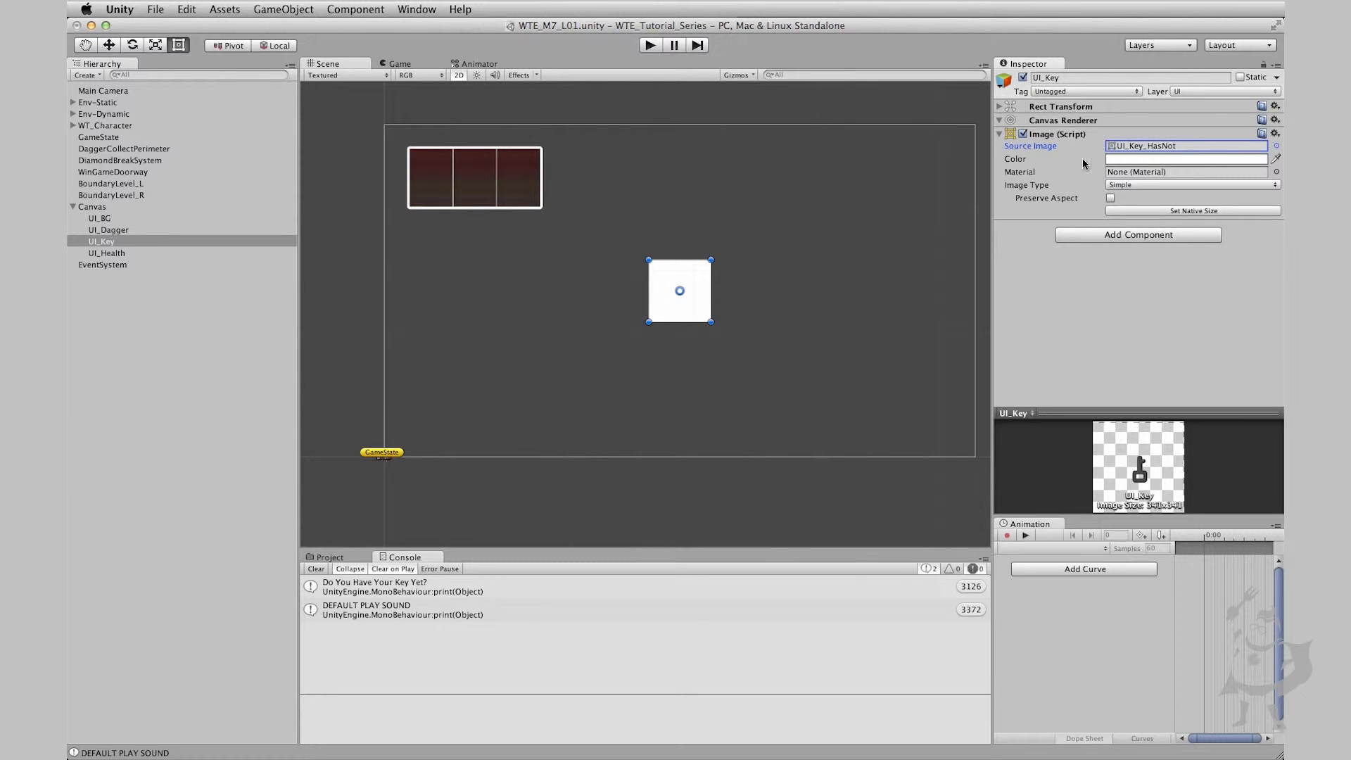
- Assign the UI_Health_04 sprite as the source image of UI_Health
{"action": "left_click", "coordinate": [112, 254]}
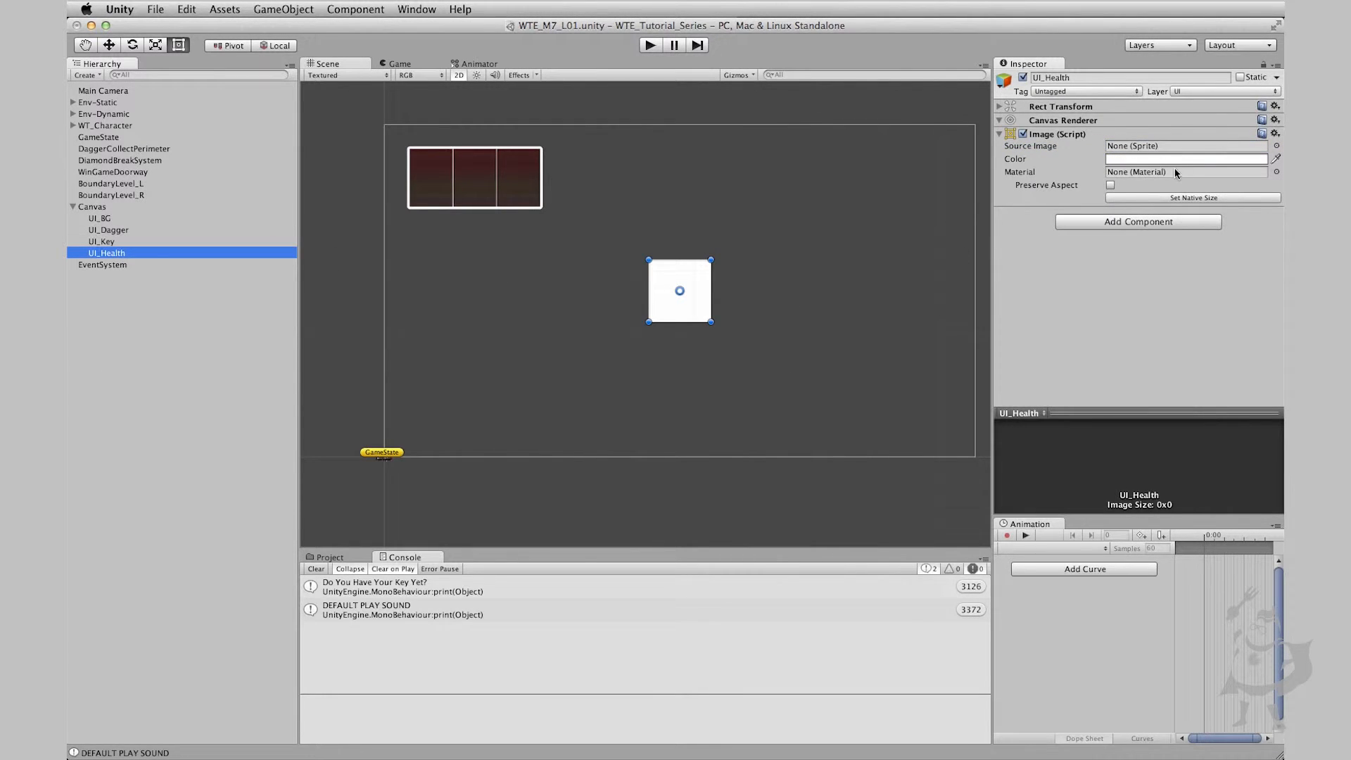
{"action": "left_click", "coordinate": [1277, 146]}
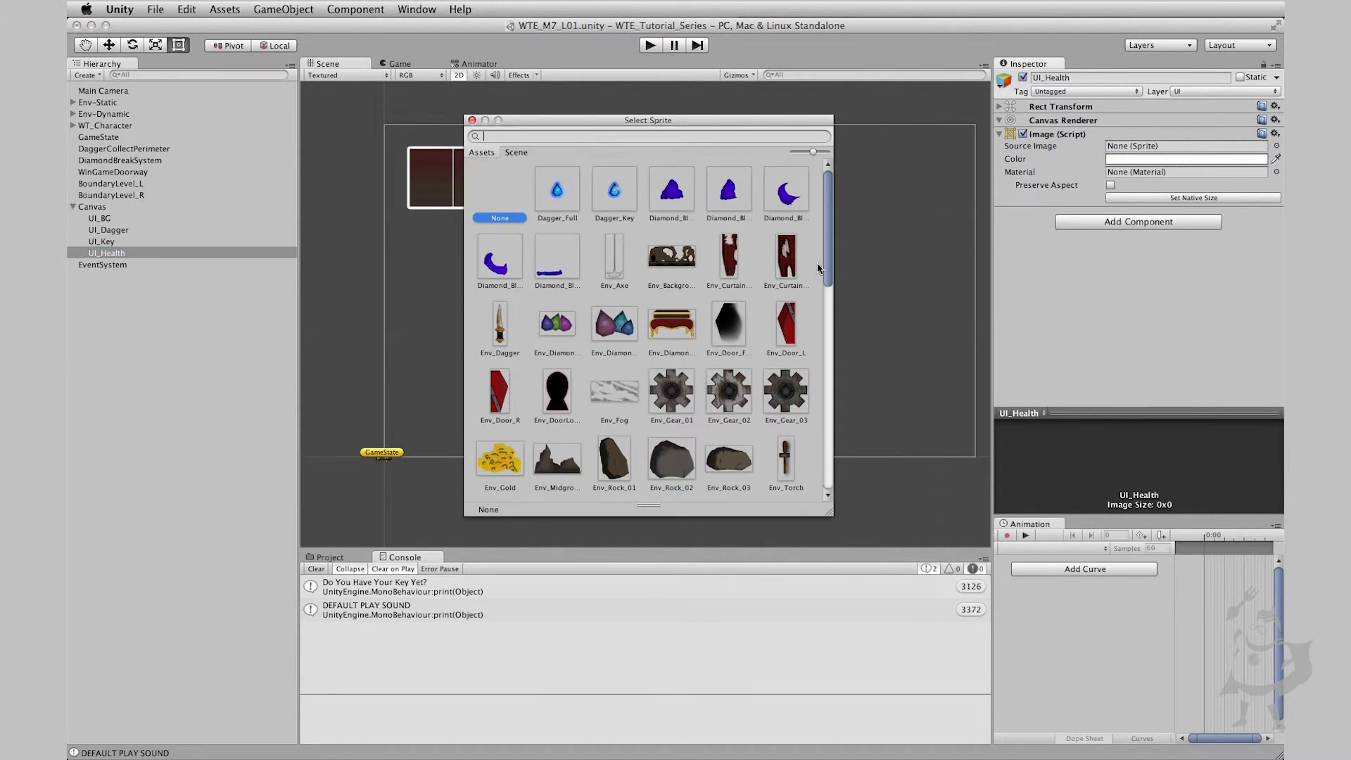
{"action": "left_click_drag", "start_coordinate": [824, 263], "coordinate": [832, 424]}
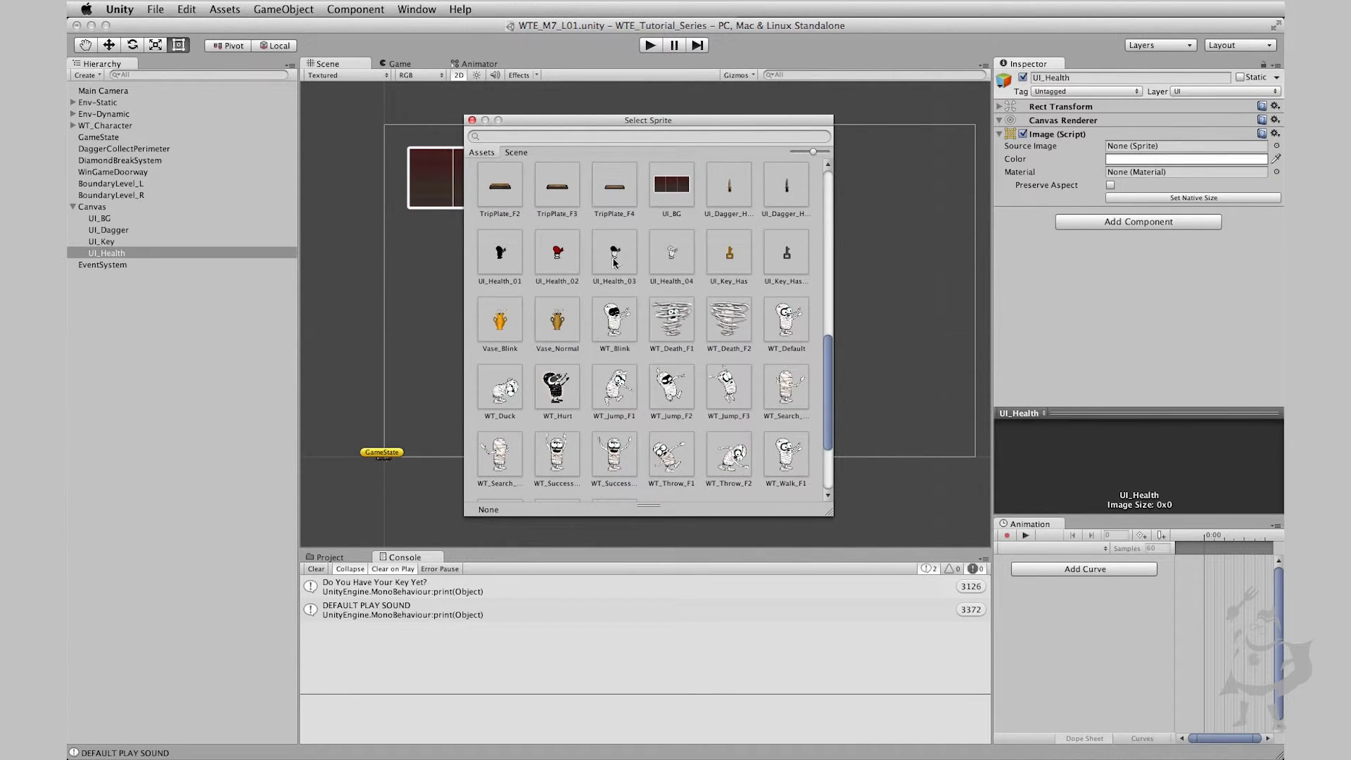
{"action": "left_click", "coordinate": [667, 253]}
{"action": "double_click", "coordinate": [666, 254]}
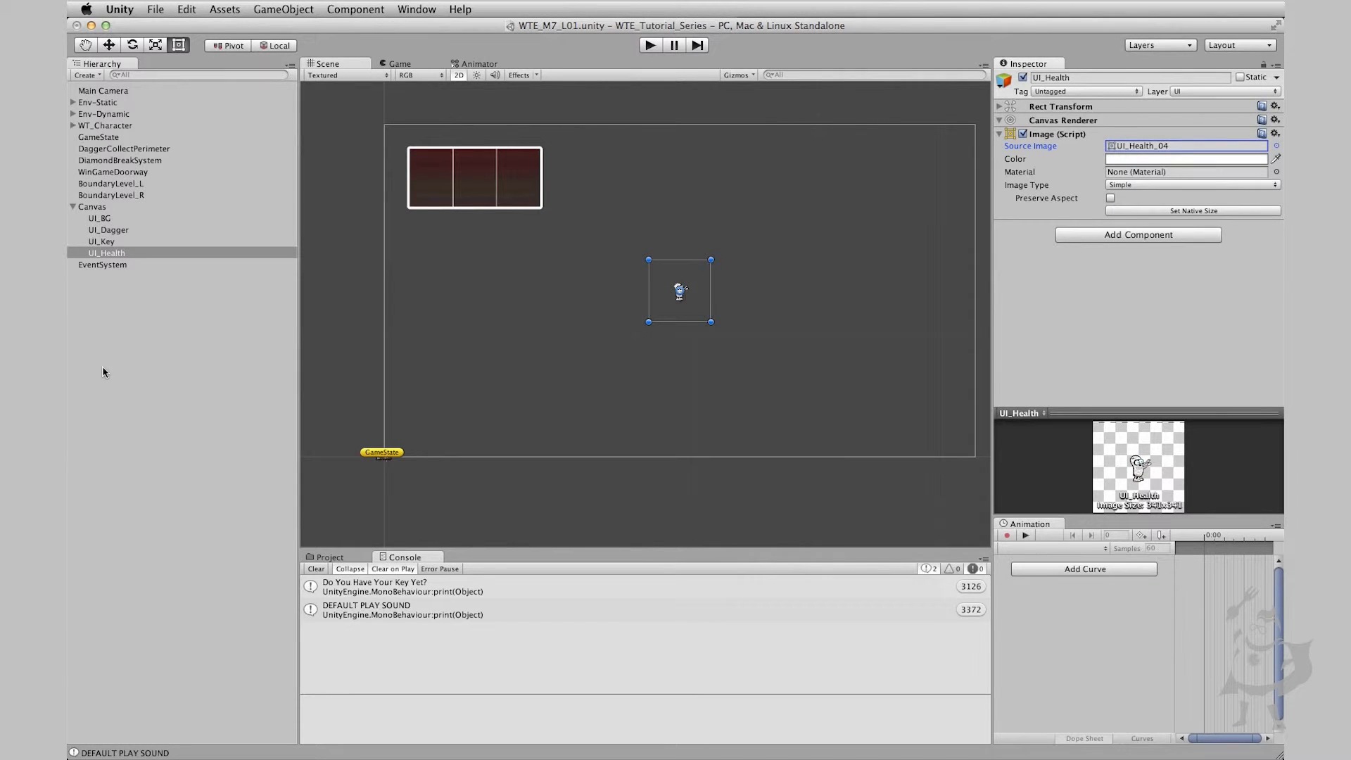
- Enable Preserve Aspect on the UI_Dagger image and set it to its native size
{"action": "left_click", "coordinate": [113, 230]}
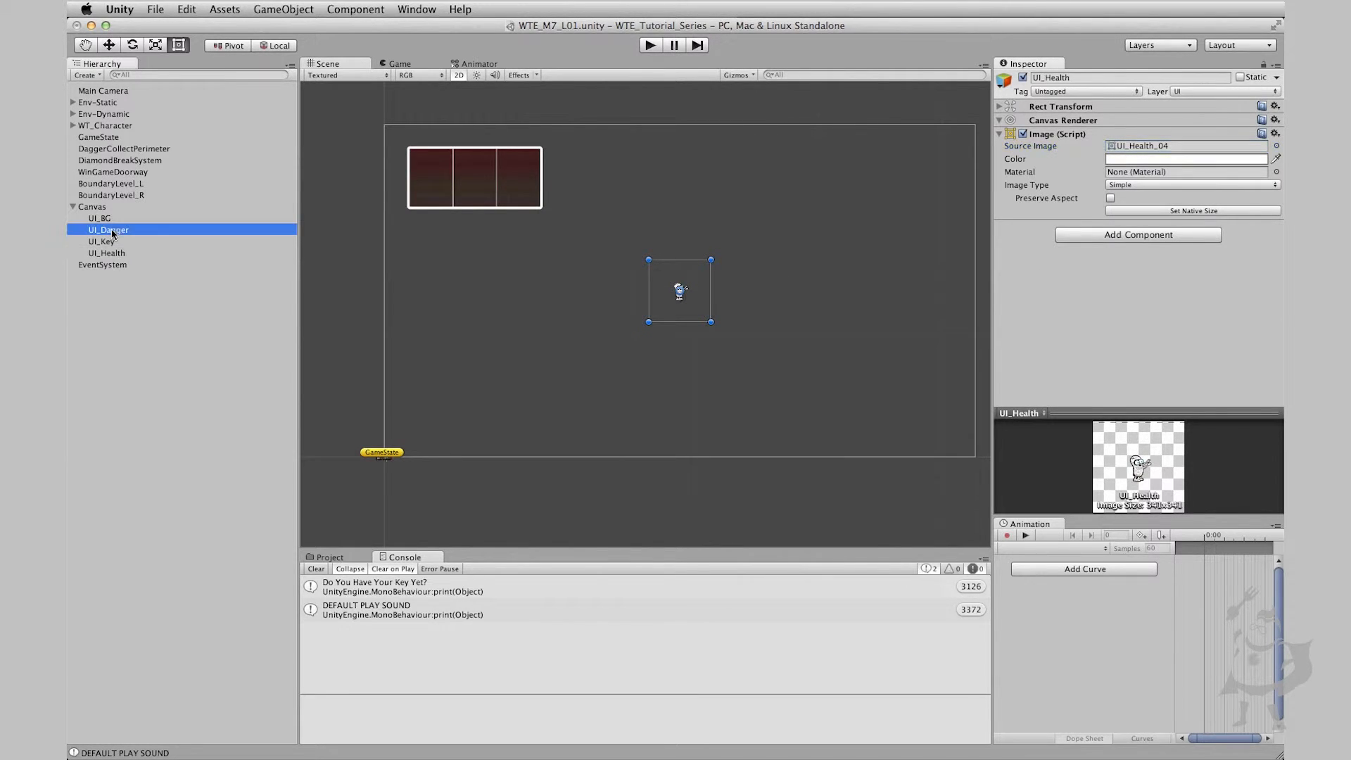
{"action": "left_click", "coordinate": [1111, 199]}
{"action": "left_click", "coordinate": [1136, 210]}
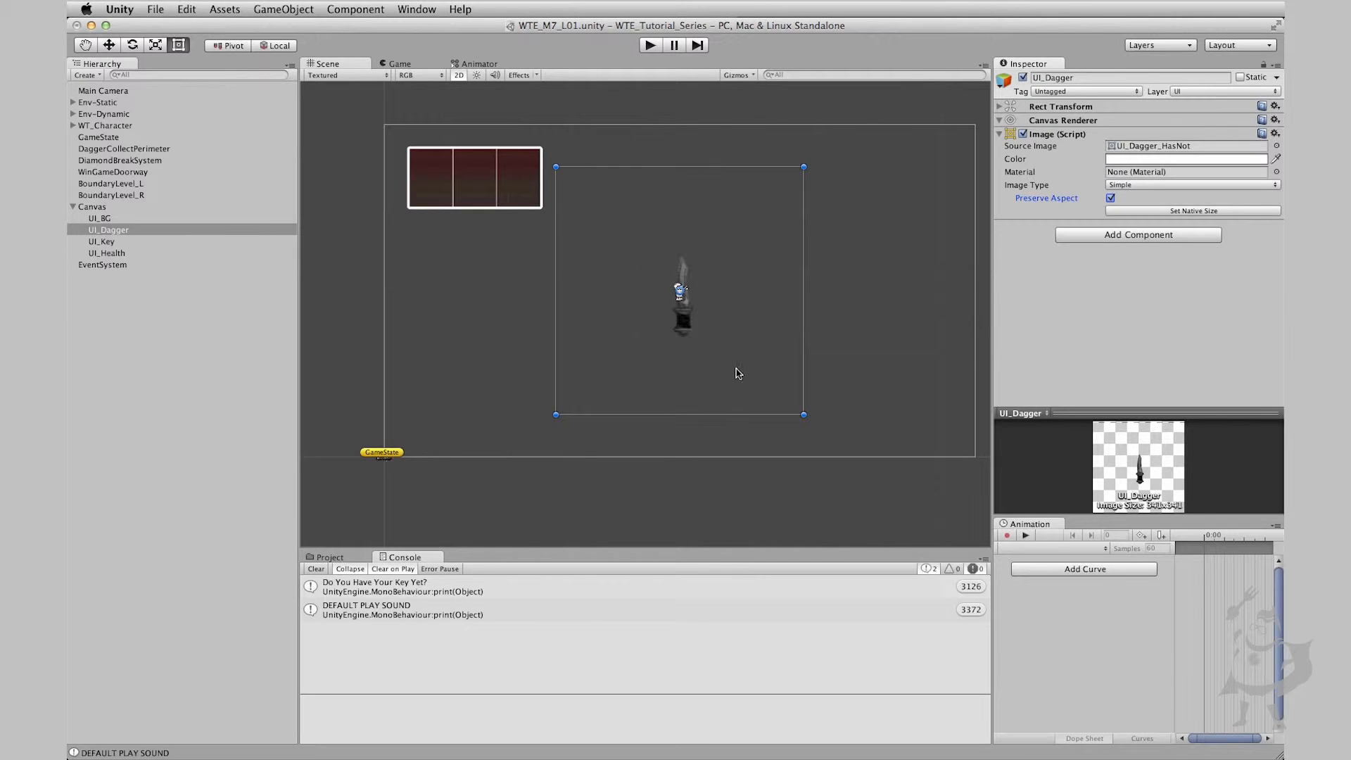
- Move the UI_Dagger image into the first slot of UI_BG and scale it down around its centre to fit inside
{"action": "left_click_drag", "start_coordinate": [672, 334], "coordinate": [418, 209]}
{"action": "middle_click_drag", "start_coordinate": [589, 321], "coordinate": [562, 317]}
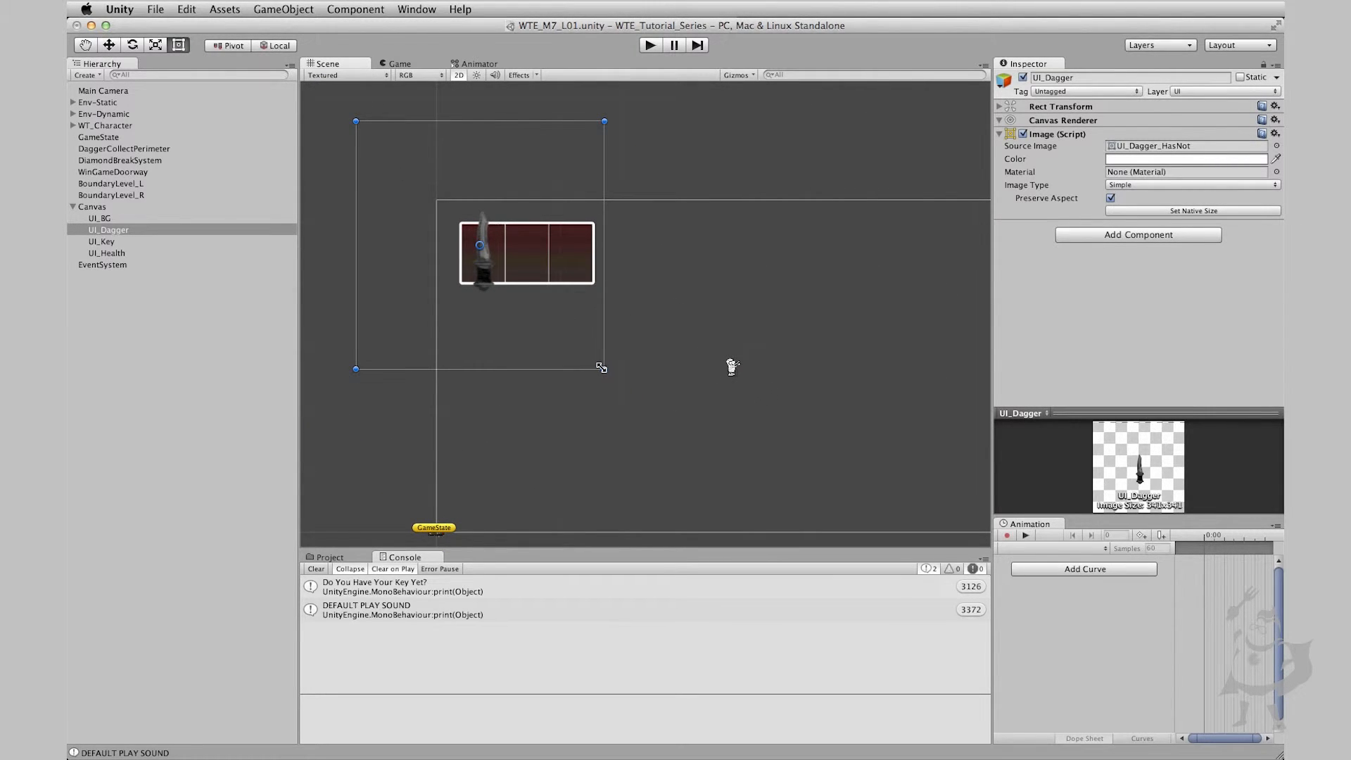
{"action": "left_click_drag", "start_coordinate": [603, 367], "coordinate": [554, 310]}
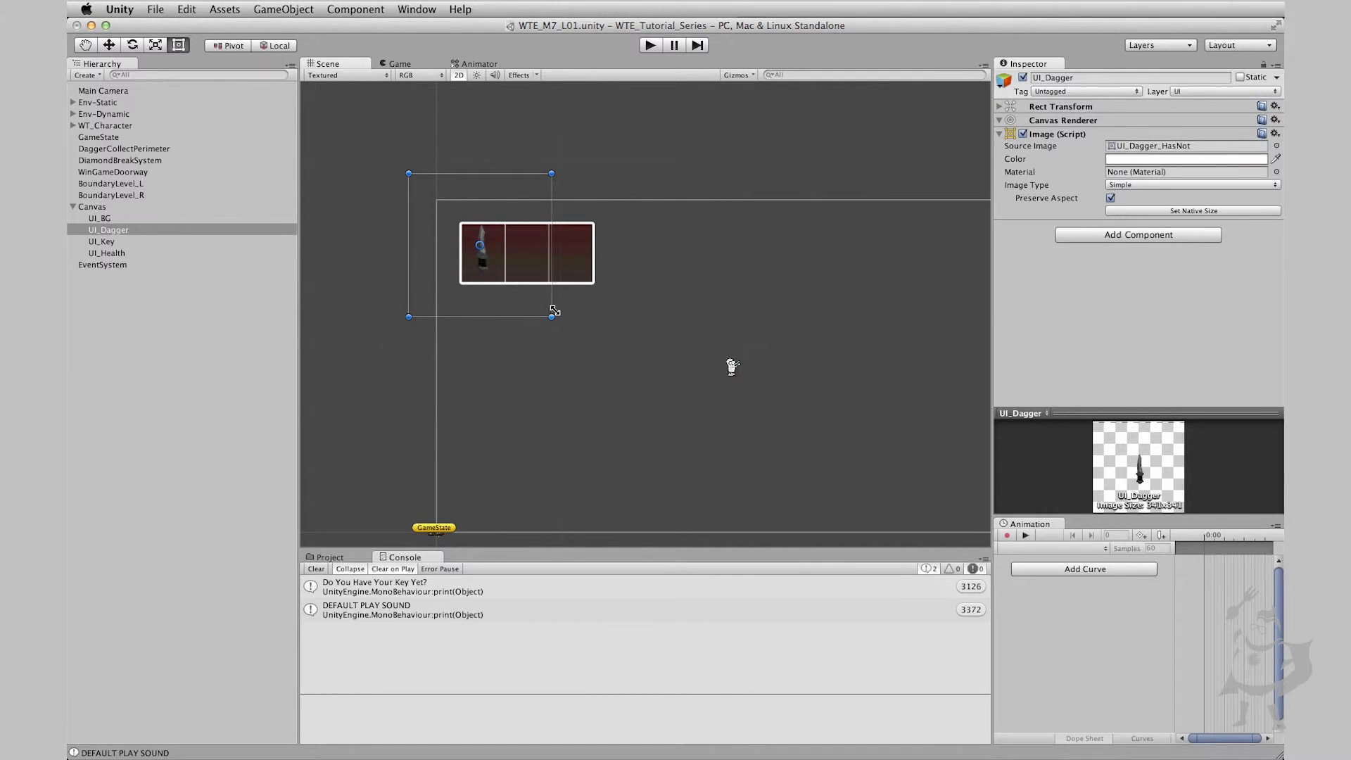
{"action": "left_click_drag", "start_coordinate": [484, 270], "coordinate": [486, 274]}
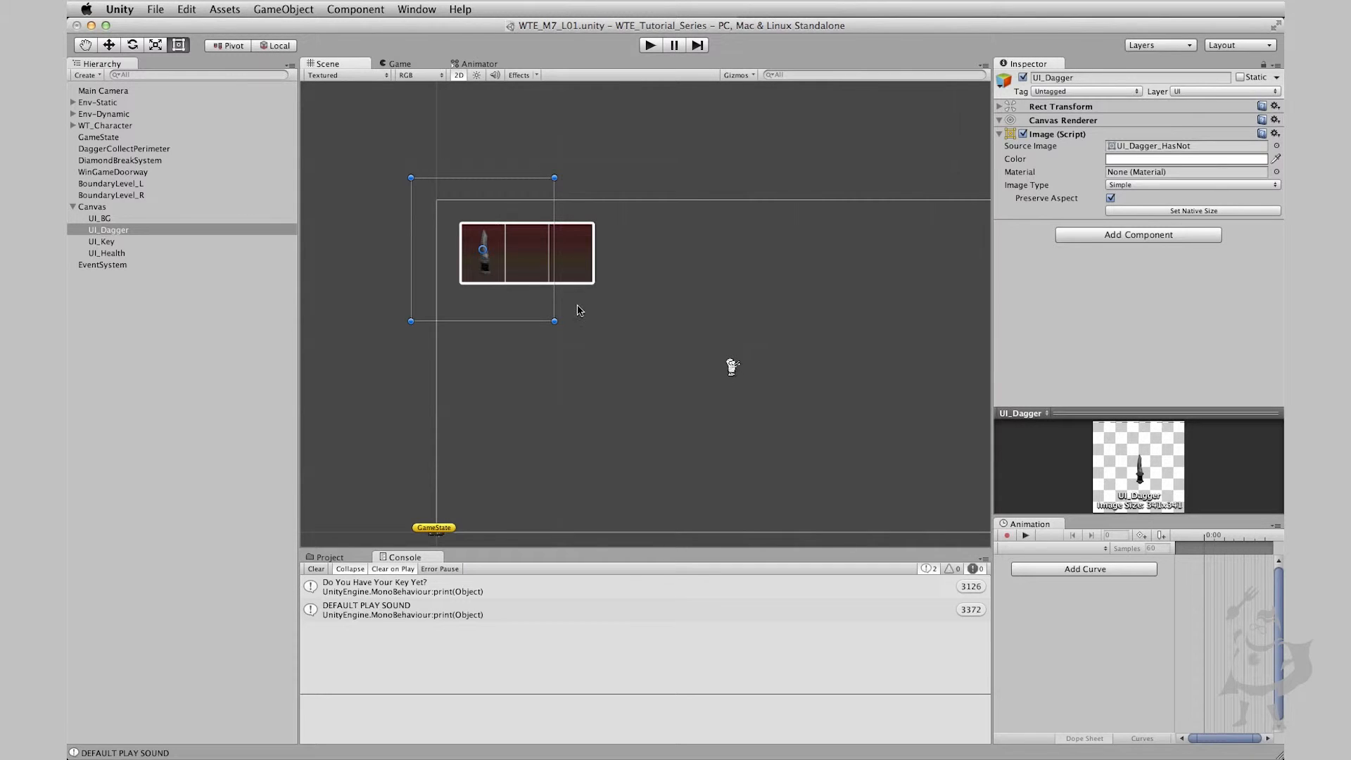
- Enable Preserve Aspect on the UI_Key image and set it to its native size
{"action": "left_click", "coordinate": [112, 242]}
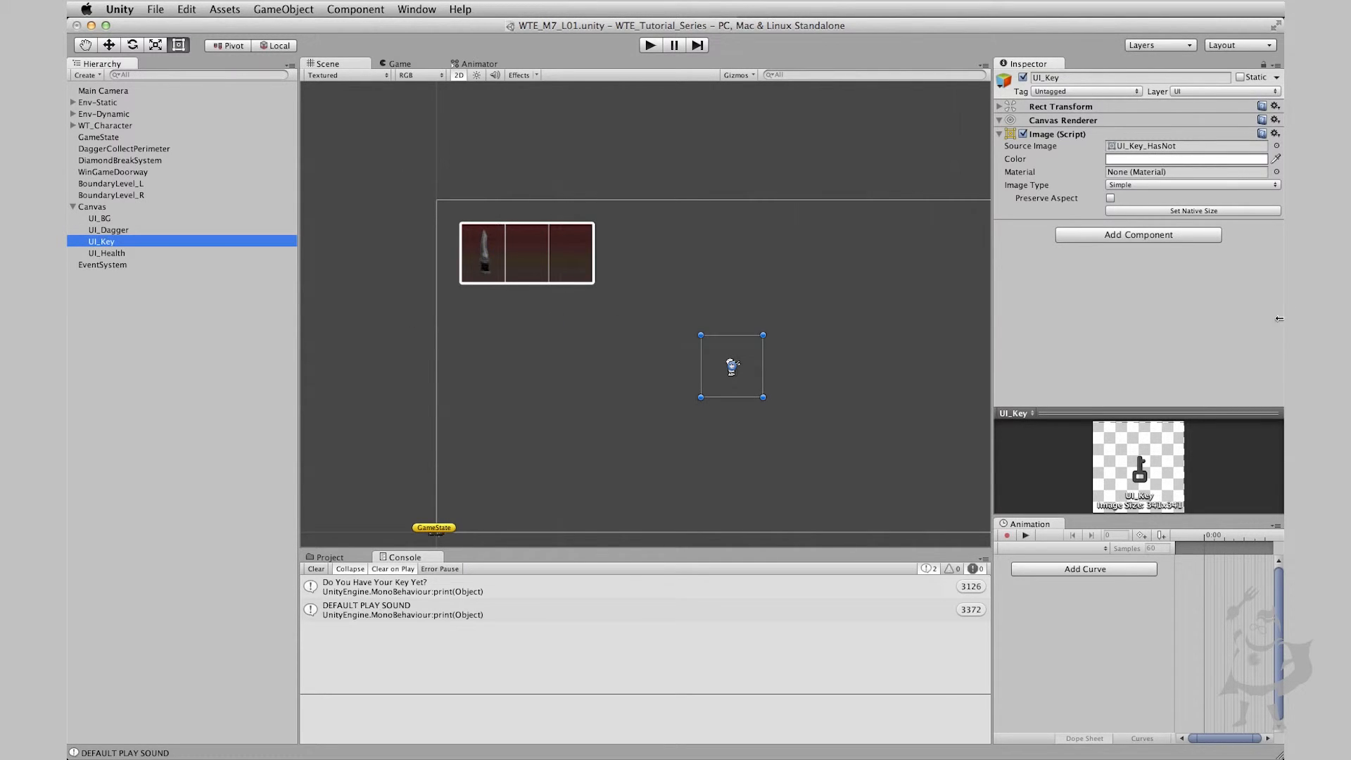
{"action": "left_click", "coordinate": [1110, 198]}
{"action": "left_click", "coordinate": [1132, 211]}
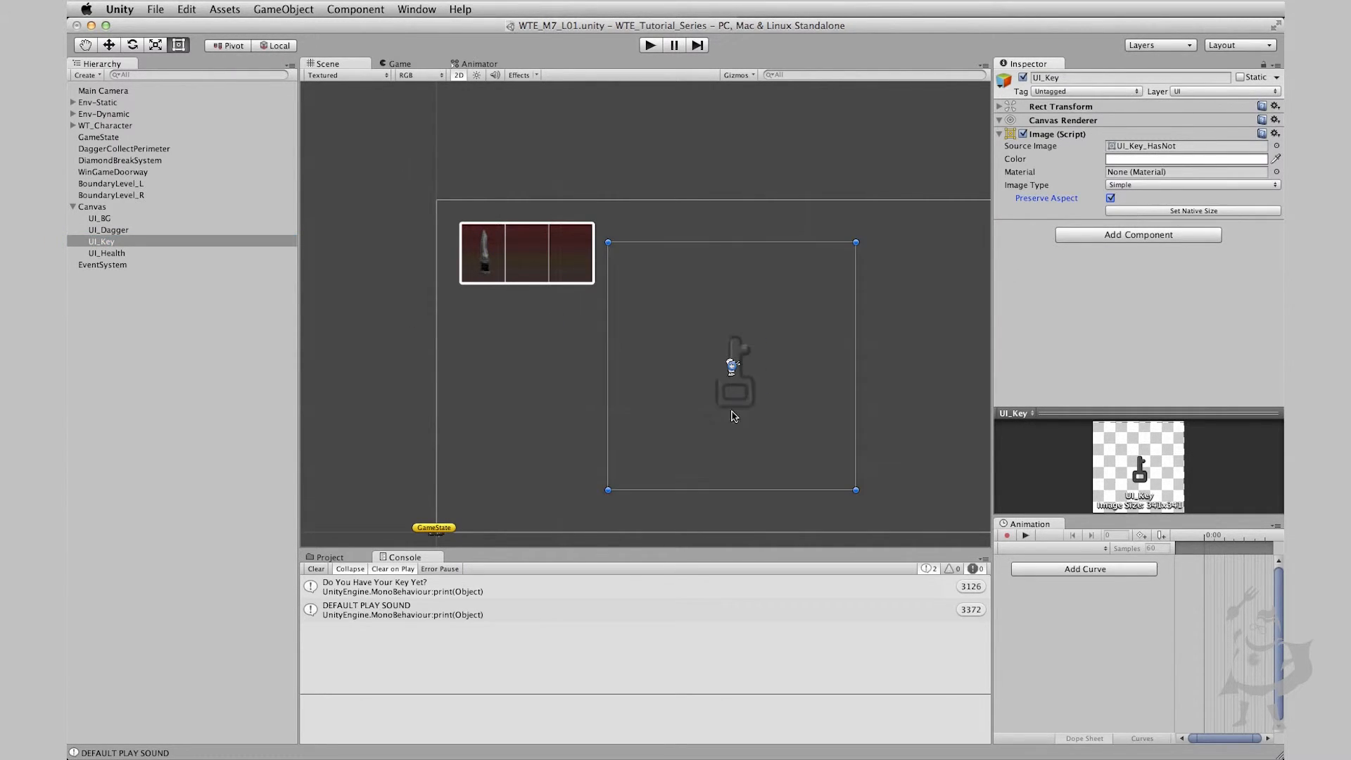
- Move the UI_Key image into the middle slot of UI_BG and scale it down around its centre to fit inside
{"action": "left_click_drag", "start_coordinate": [729, 384], "coordinate": [528, 265]}
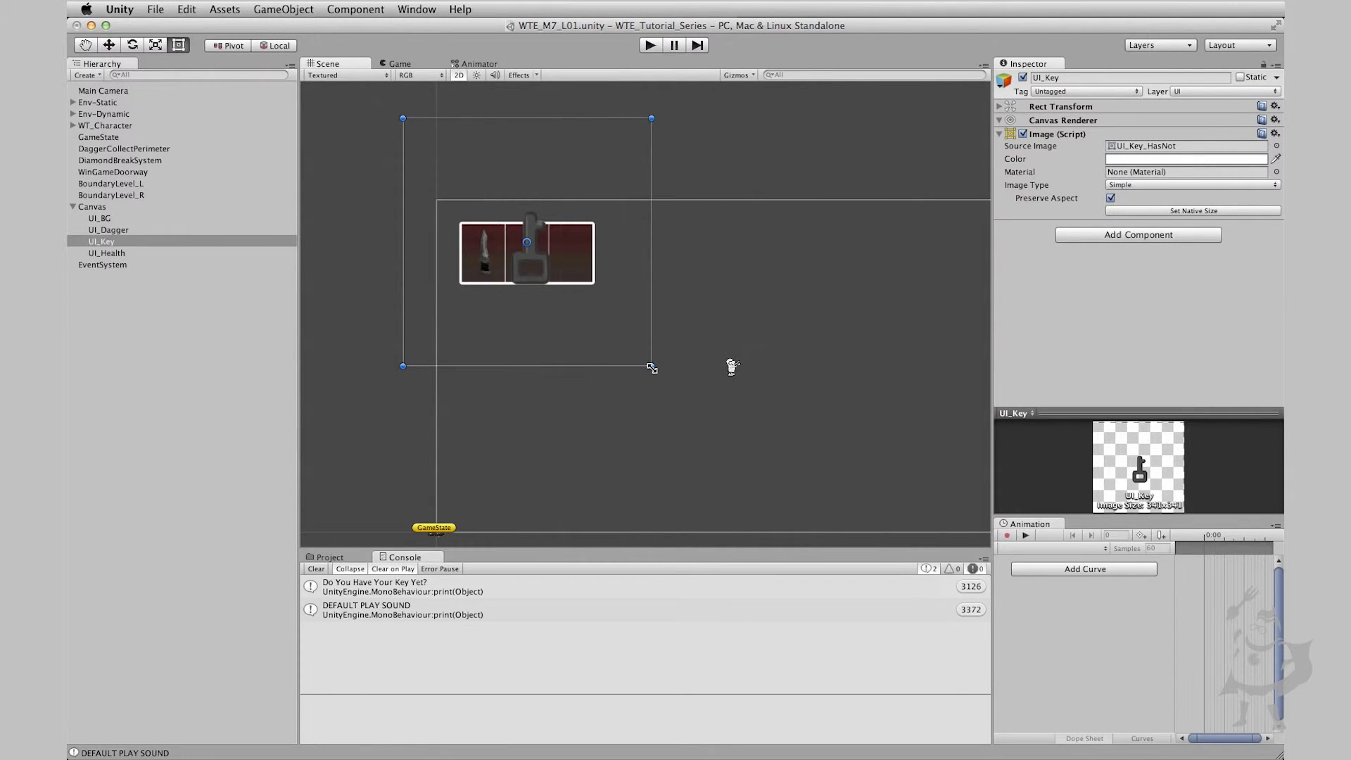
{"action": "left_click_drag", "start_coordinate": [652, 368], "coordinate": [597, 326], "text": "alt"}
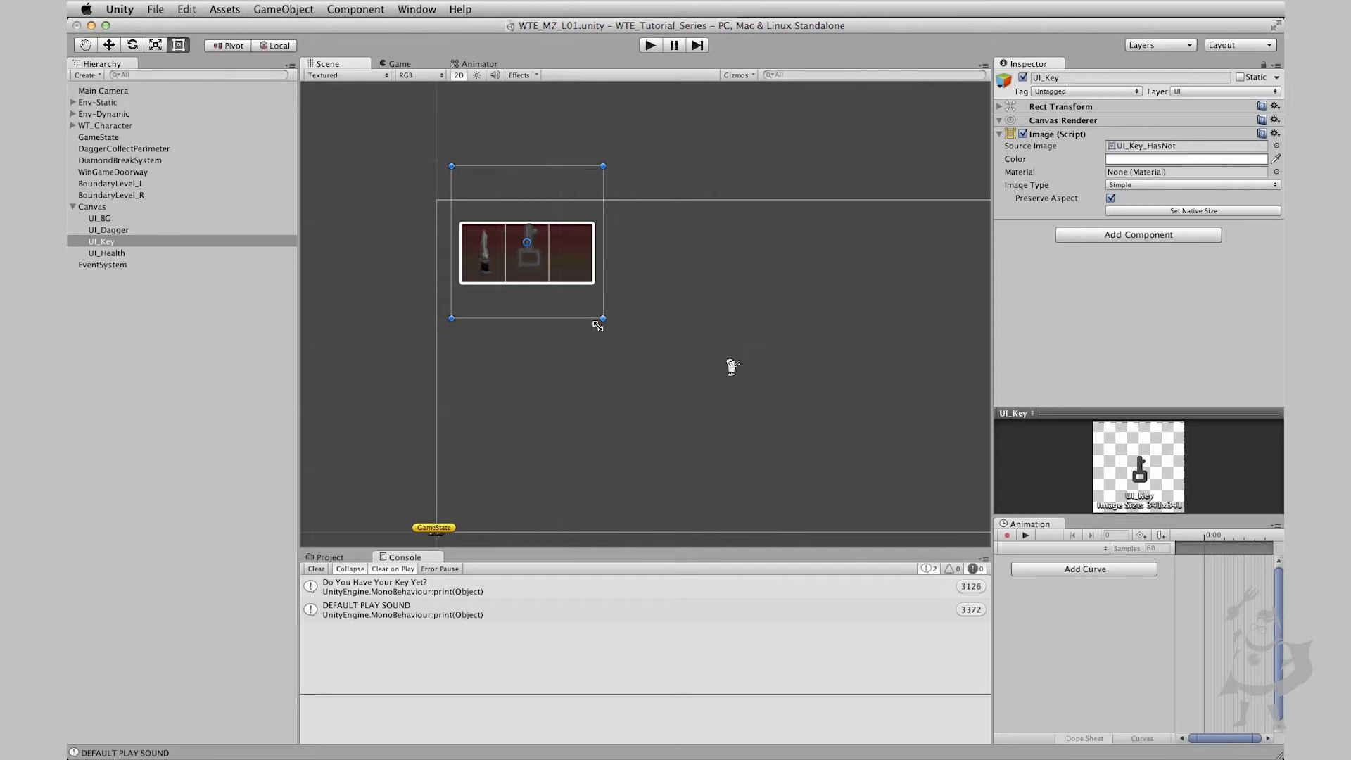
{"action": "left_click_drag", "start_coordinate": [537, 267], "coordinate": [533, 273]}
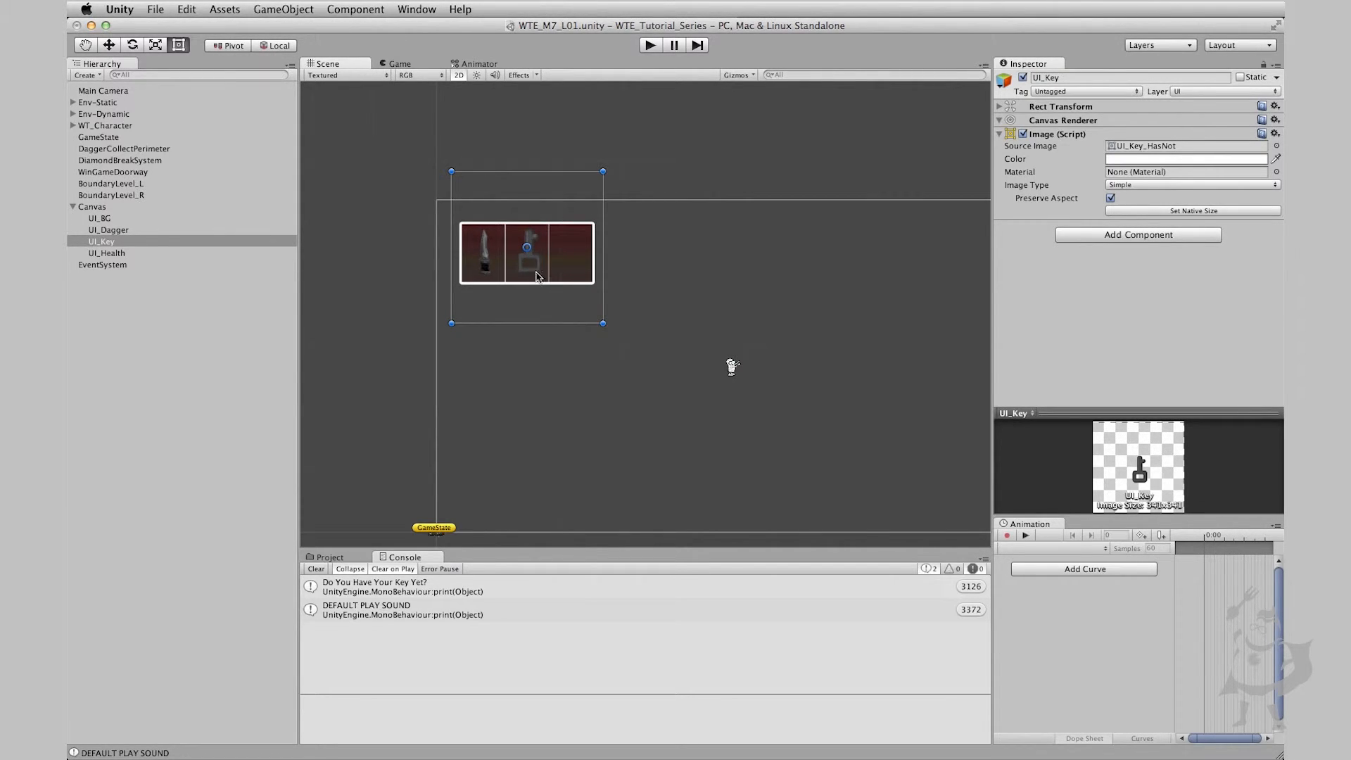
- Enable Preserve Aspect on the UI_Health image and set it to its native size
{"action": "left_click", "coordinate": [732, 367]}
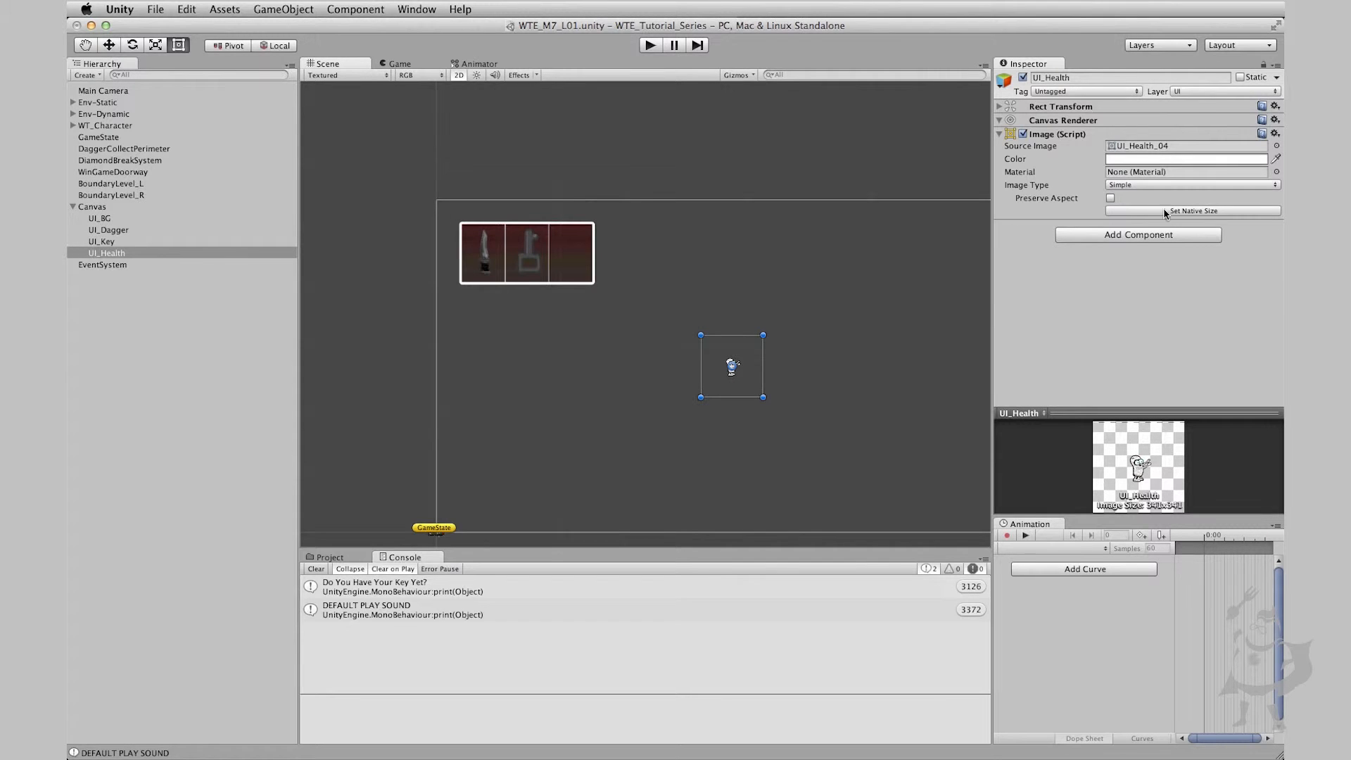
{"action": "left_click", "coordinate": [1110, 198]}
{"action": "left_click", "coordinate": [1136, 212]}
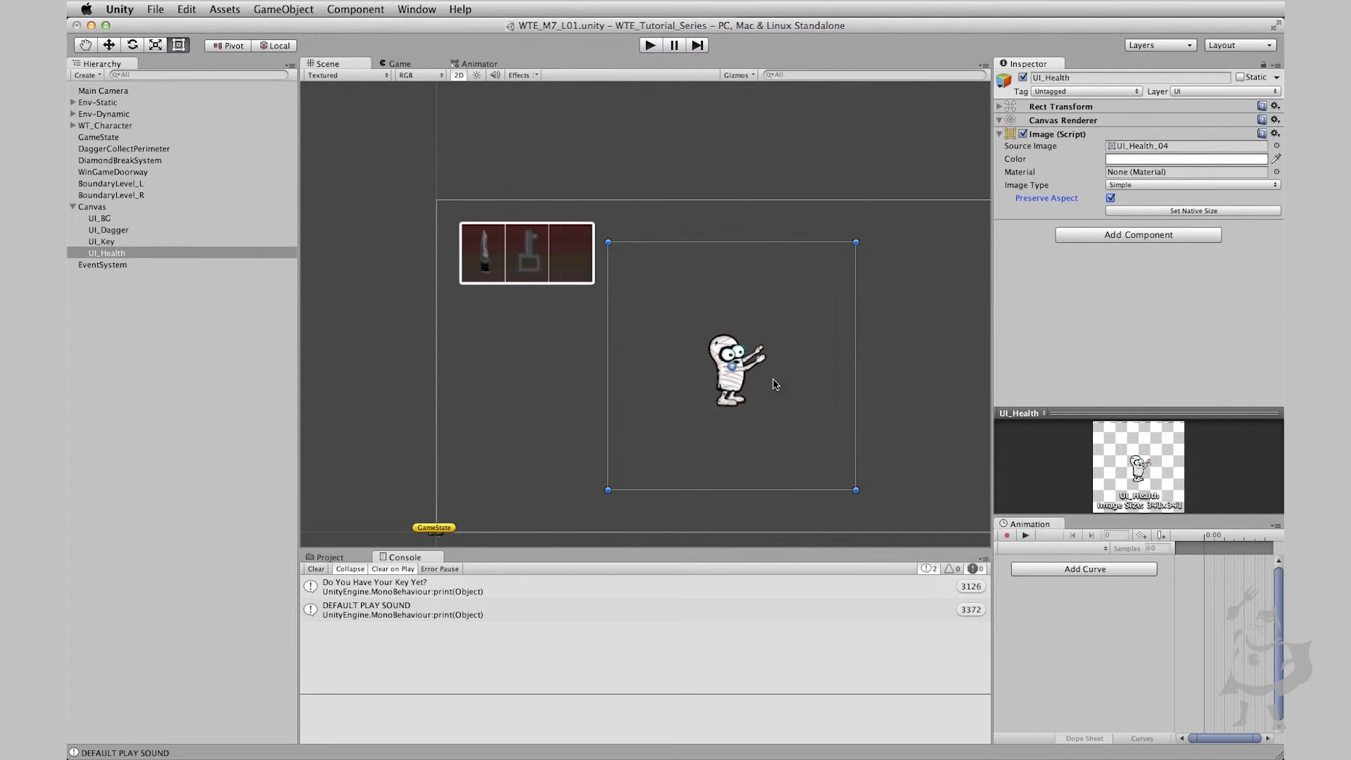
- Move the UI_Health image into the third slot of UI_BG and scale it down around its centre to fit inside
{"action": "left_click_drag", "start_coordinate": [731, 394], "coordinate": [569, 274]}
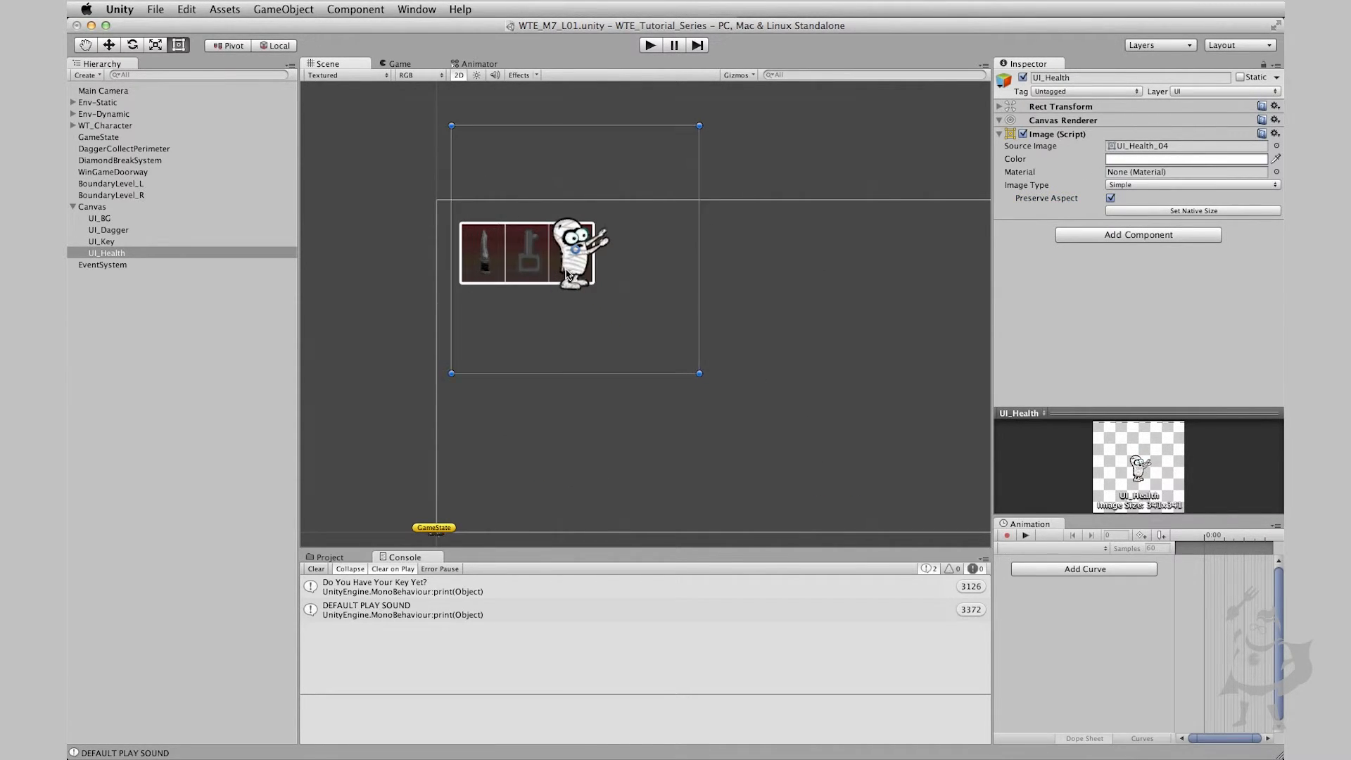
{"action": "key", "text": "alt"}
{"action": "key", "text": "alt"}
{"action": "left_click_drag", "start_coordinate": [699, 375], "coordinate": [649, 339], "text": "alt"}
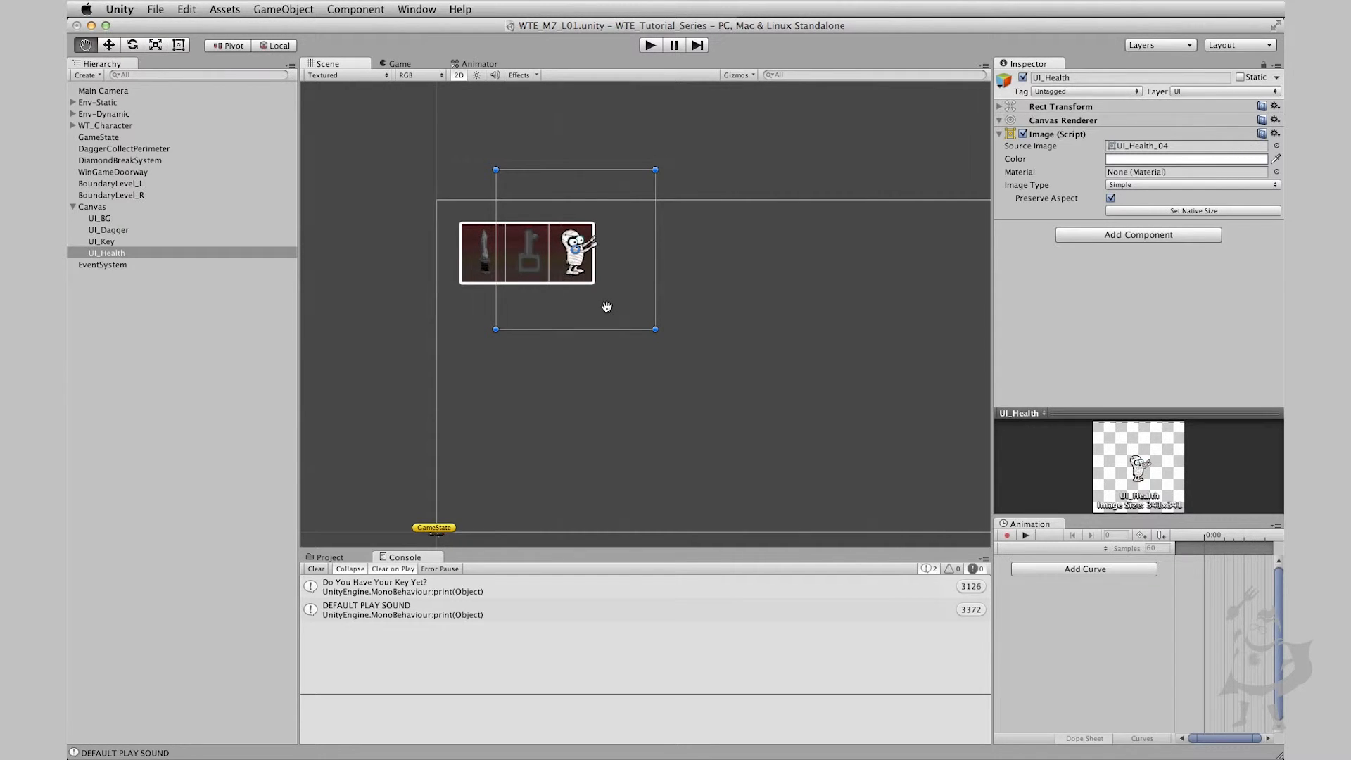
{"action": "scroll", "coordinate": [607, 306], "scroll_direction": "up", "scroll_amount": 8, "text": "alt"}
{"action": "left_click_drag", "start_coordinate": [549, 287], "coordinate": [706, 402], "text": "alt"}
{"action": "left_click_drag", "start_coordinate": [693, 310], "coordinate": [658, 307]}
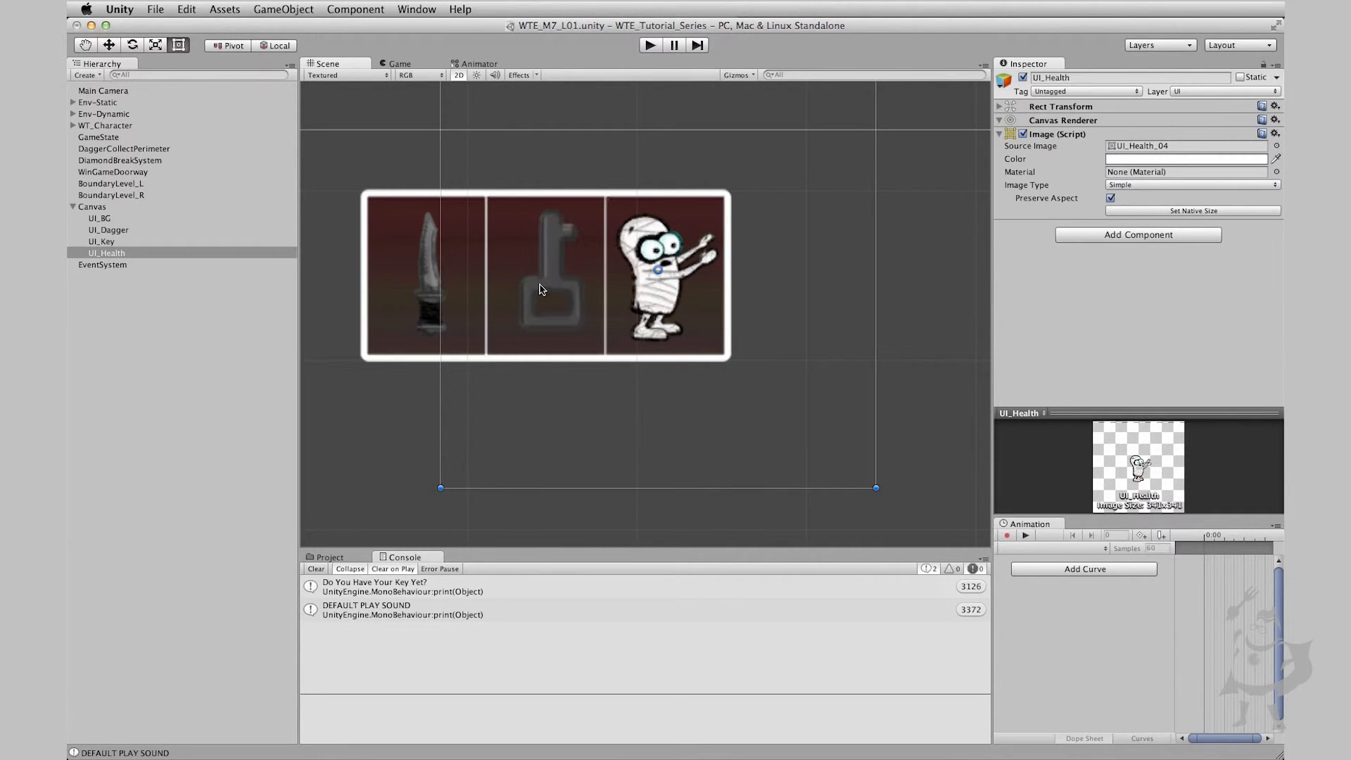
- Play-test the game, running and jumping the character in both directions to check the on-screen UI, and stop playback
{"action": "scroll", "coordinate": [751, 348], "scroll_direction": "down", "scroll_amount": 10}
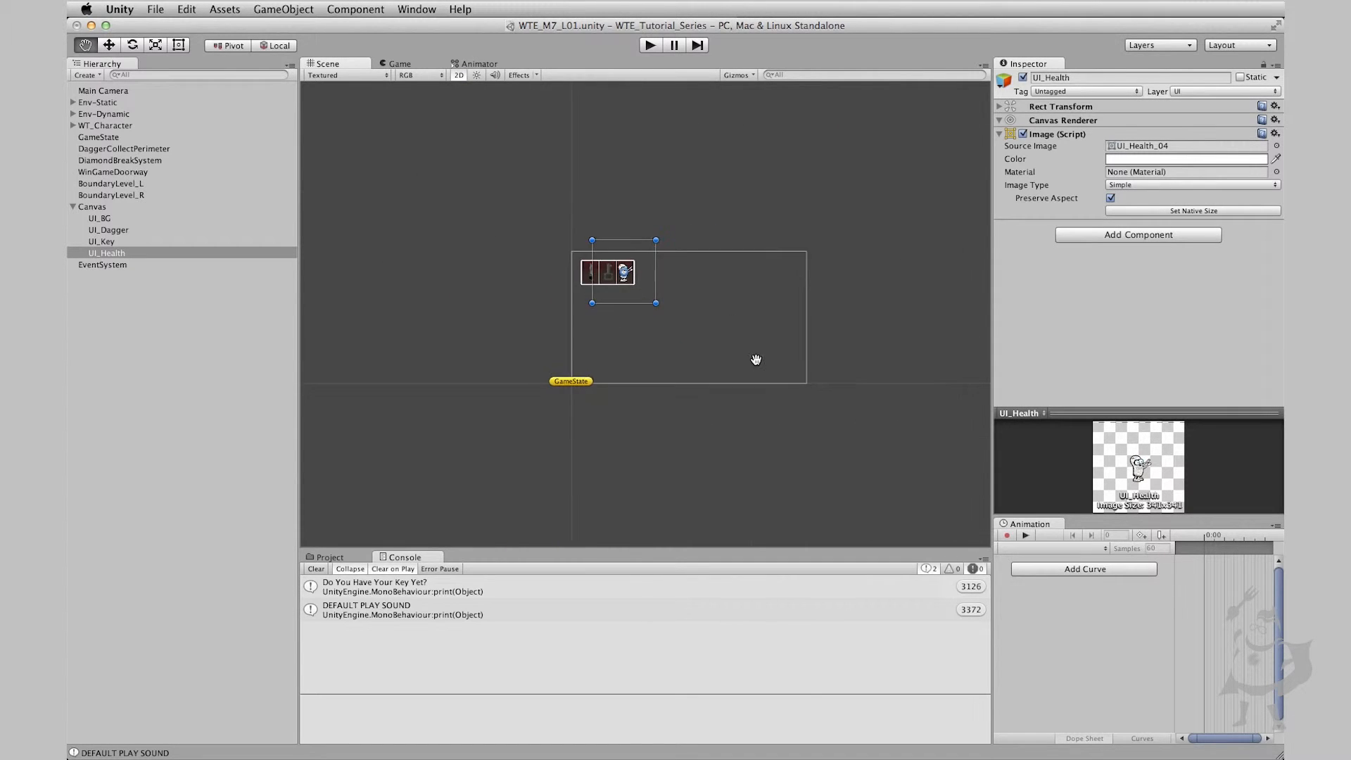
{"action": "scroll", "coordinate": [753, 361], "scroll_direction": "up", "scroll_amount": 8}
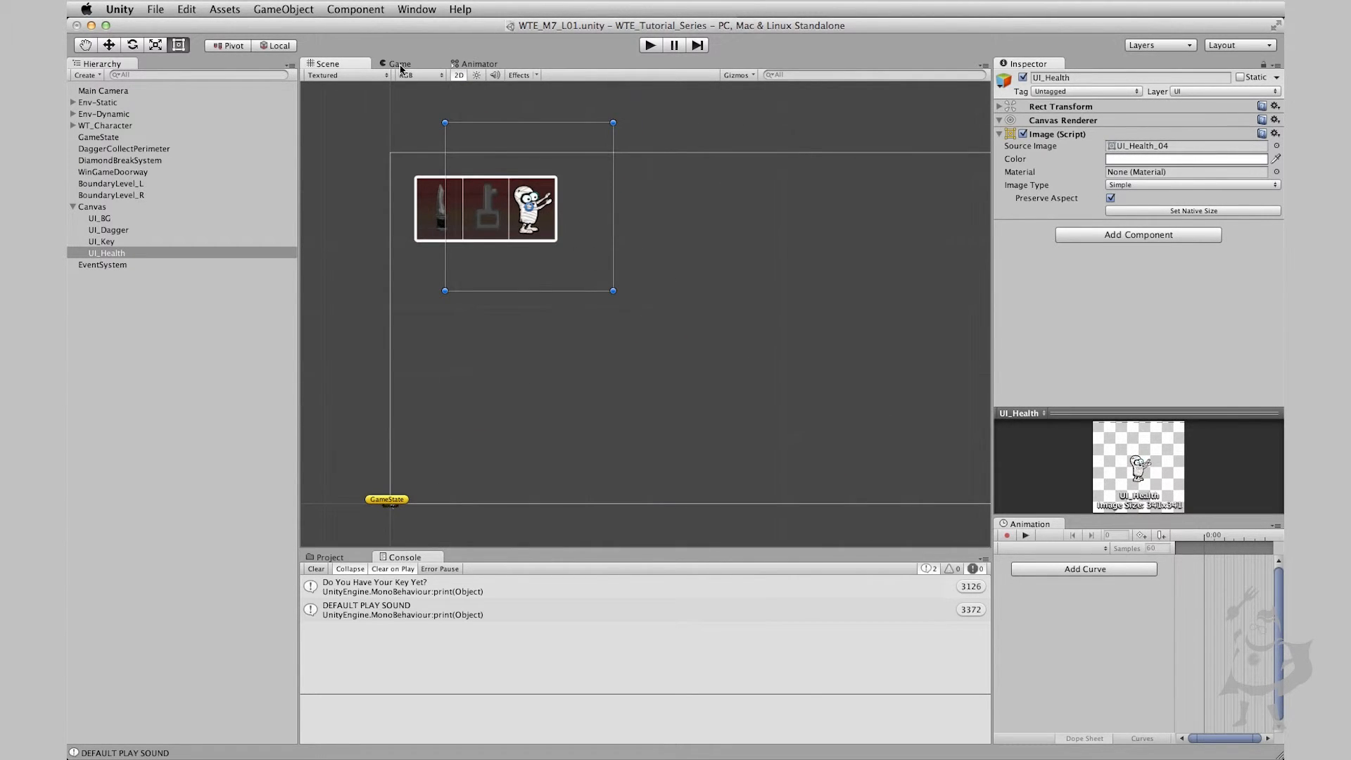
{"action": "left_click", "coordinate": [400, 64]}
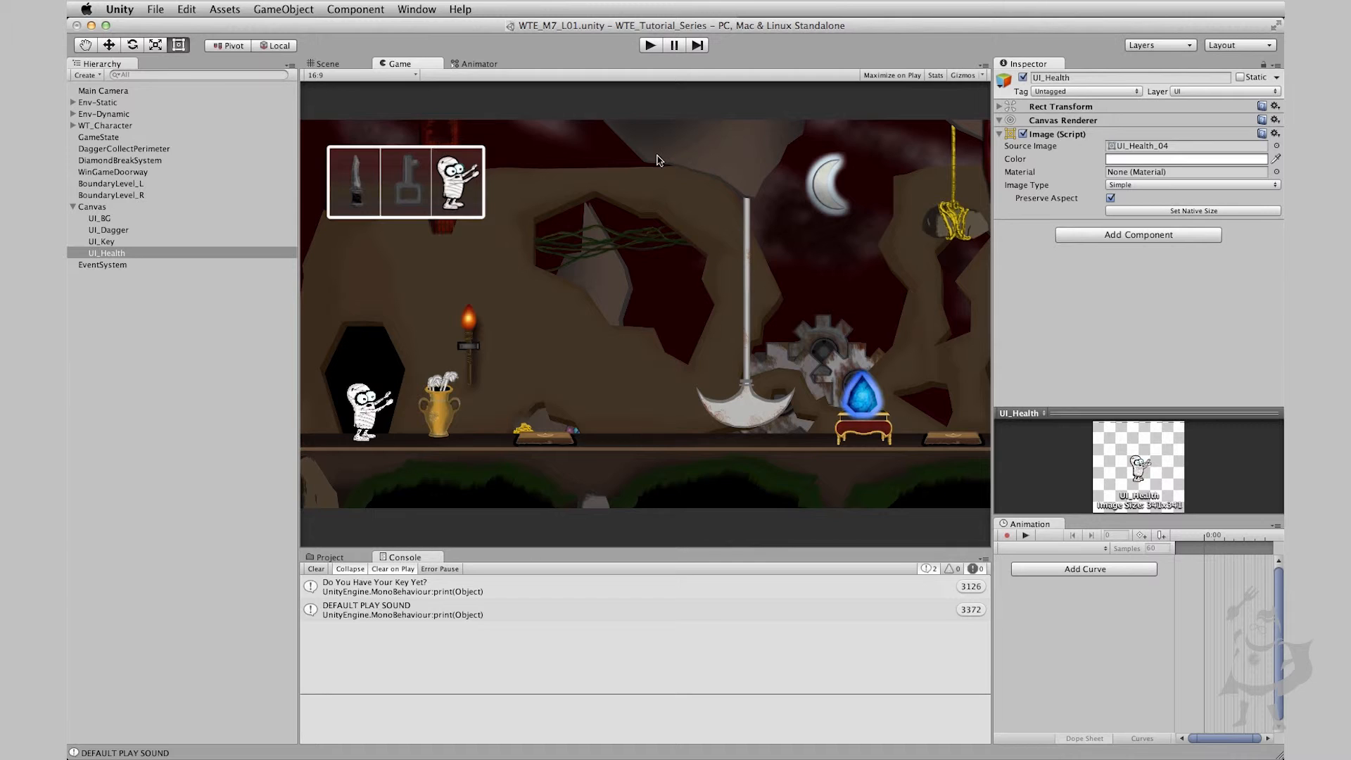
{"action": "left_click", "coordinate": [652, 49]}
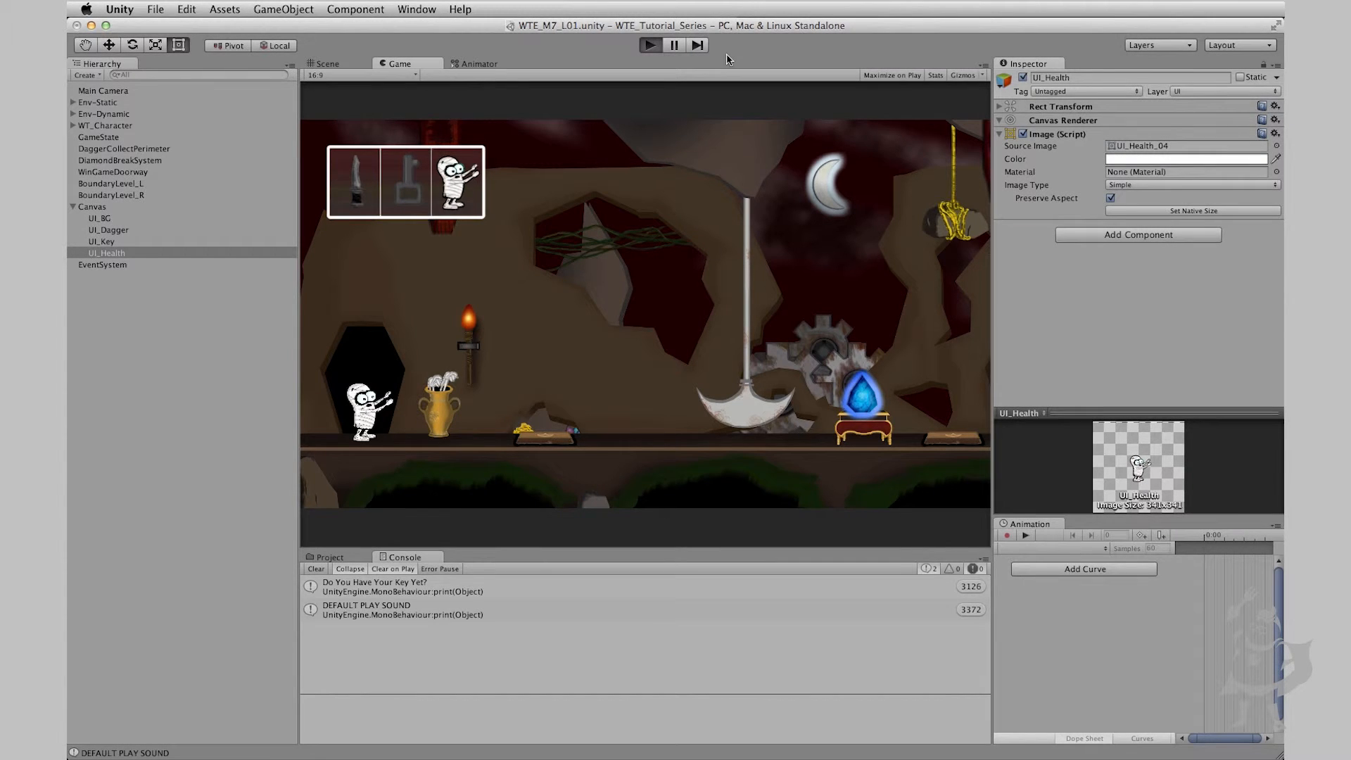
{"action": "key", "text": "Right"}
{"action": "key", "text": "space"}
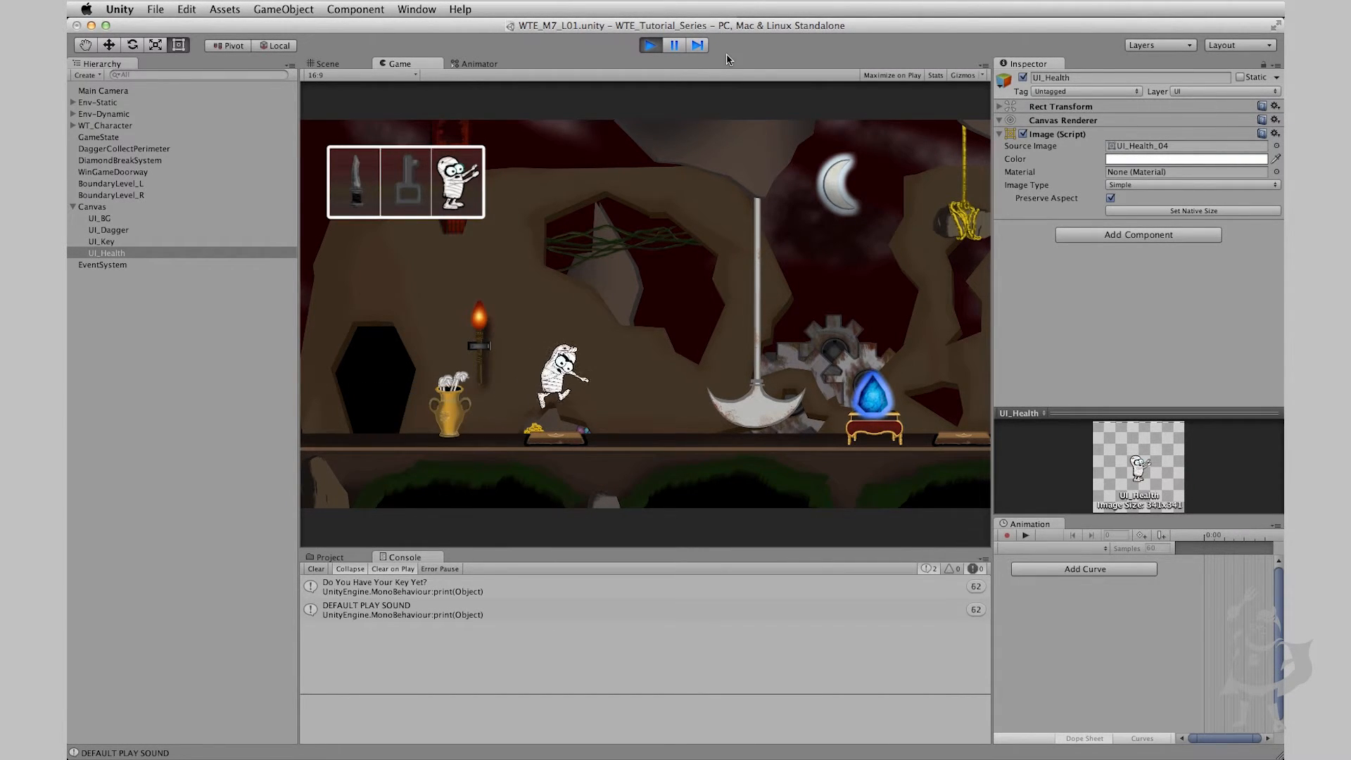
{"action": "key", "text": "Left"}
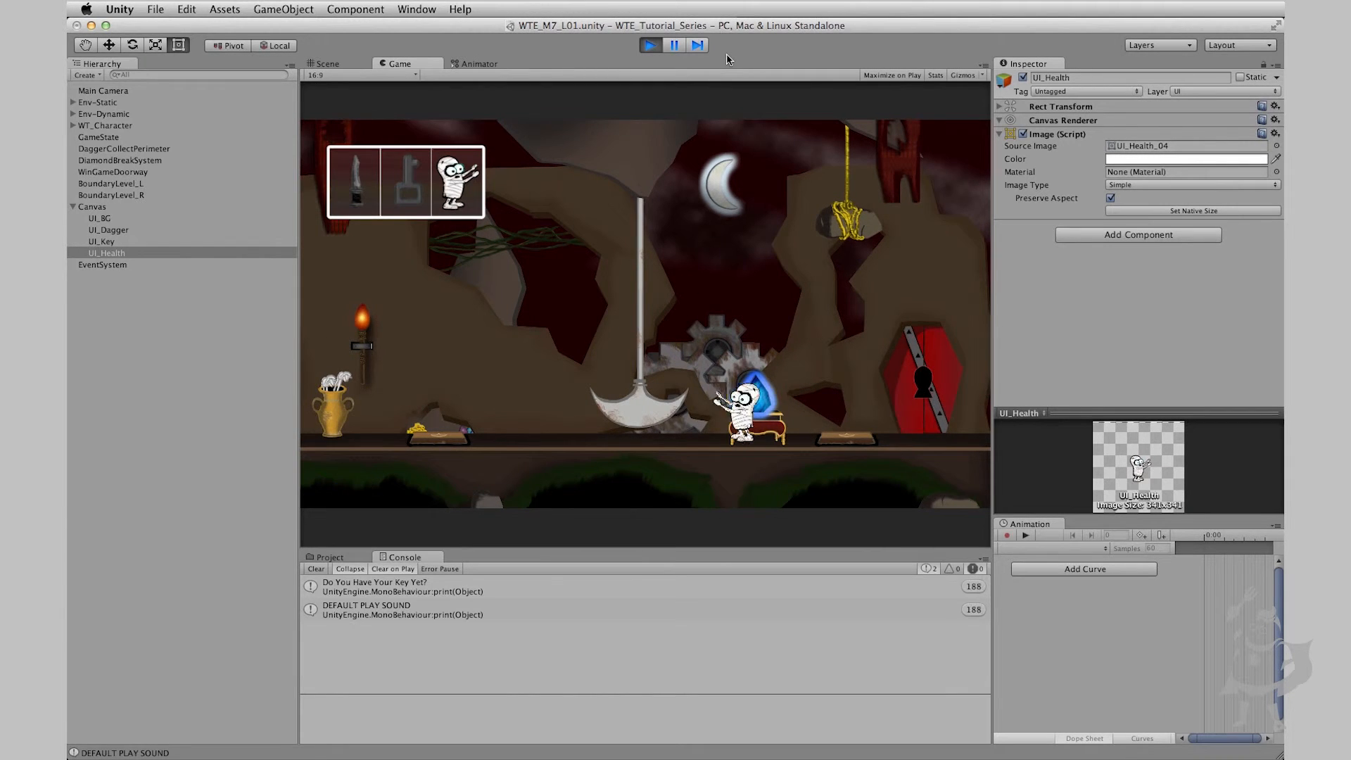
{"action": "key", "text": "space"}
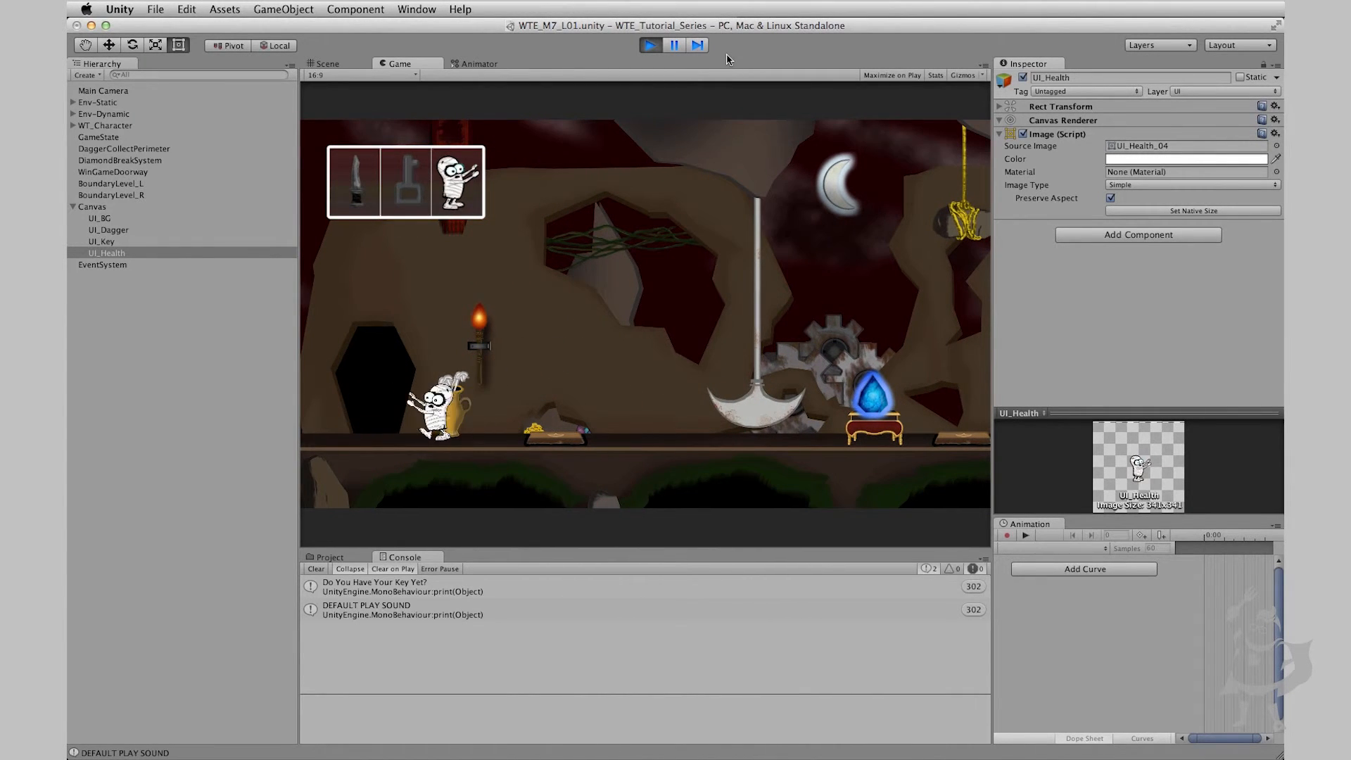
{"action": "key", "text": "Right"}
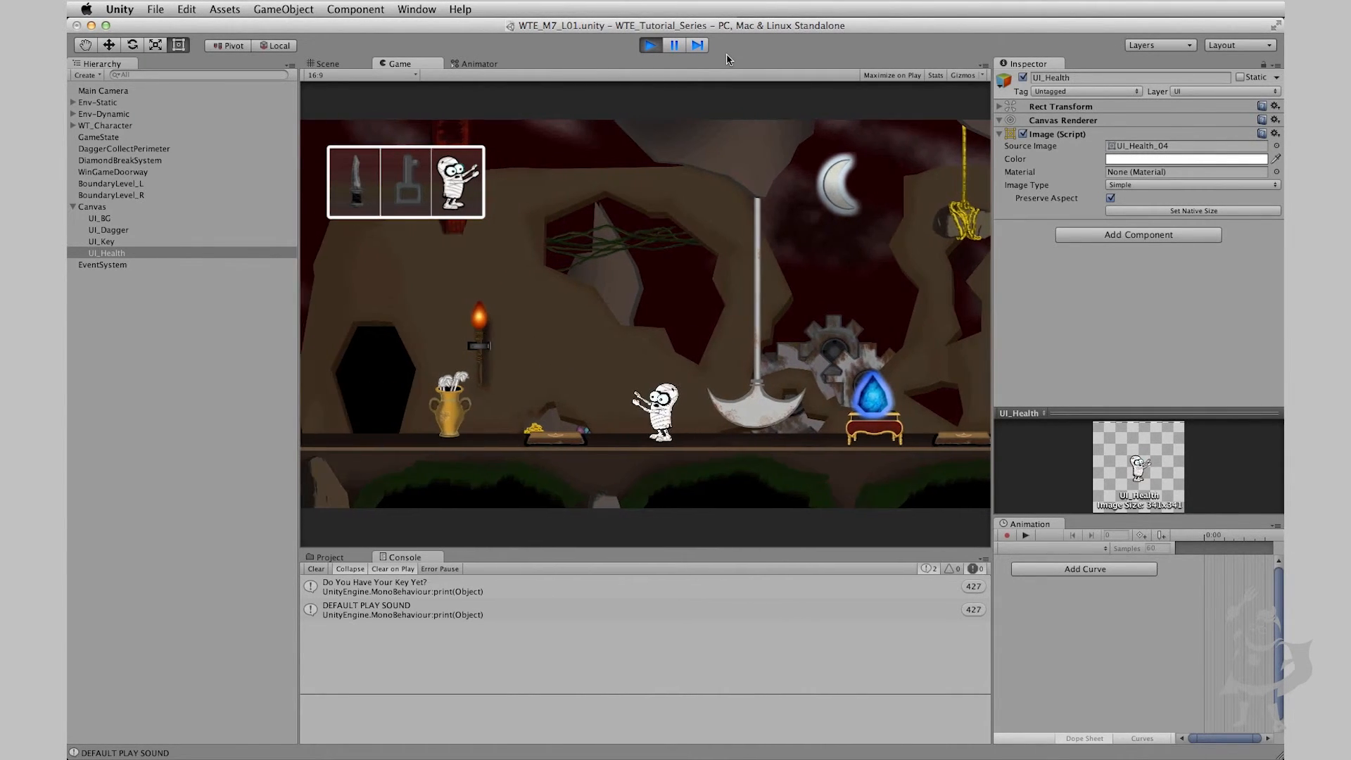
{"action": "left_click", "coordinate": [650, 45]}
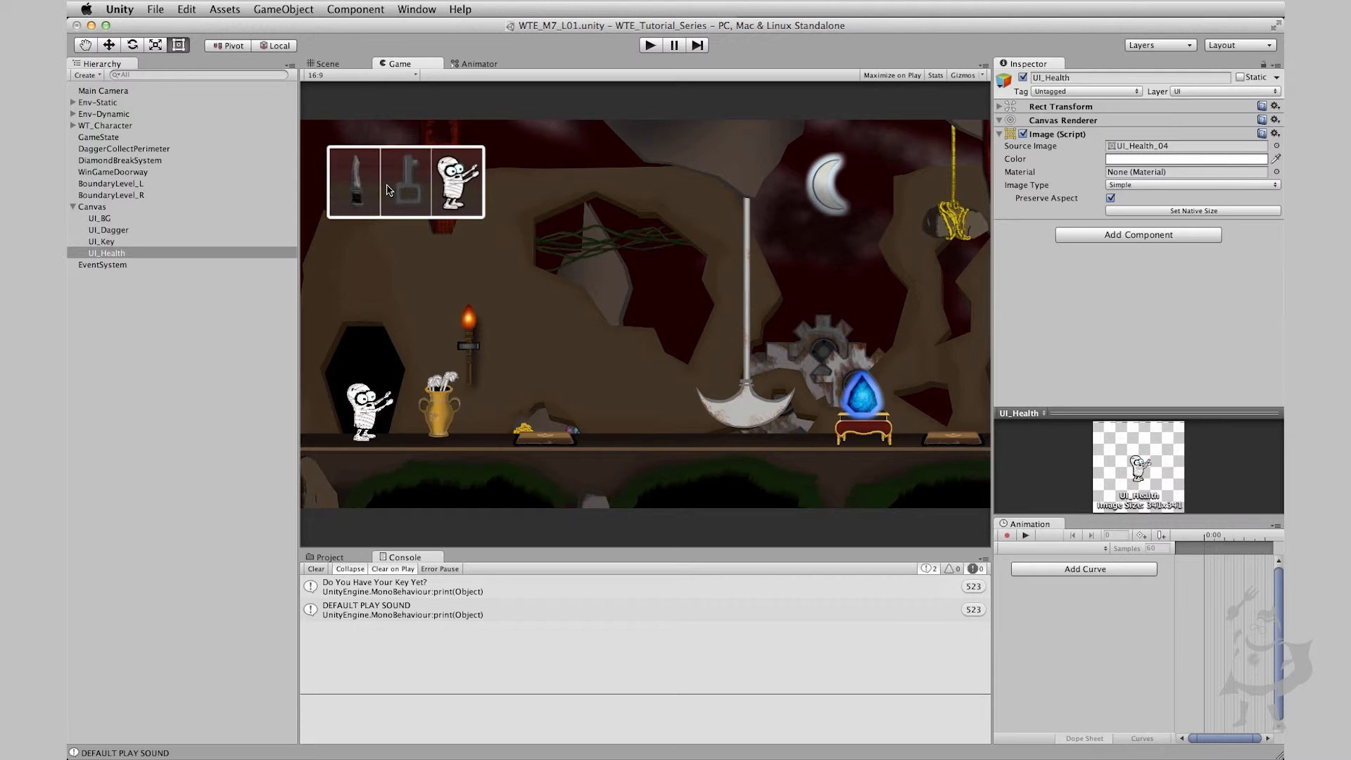
- Frame the Canvas in the Scene view and compare the UI's placement with the Game view
{"action": "left_click", "coordinate": [92, 206]}
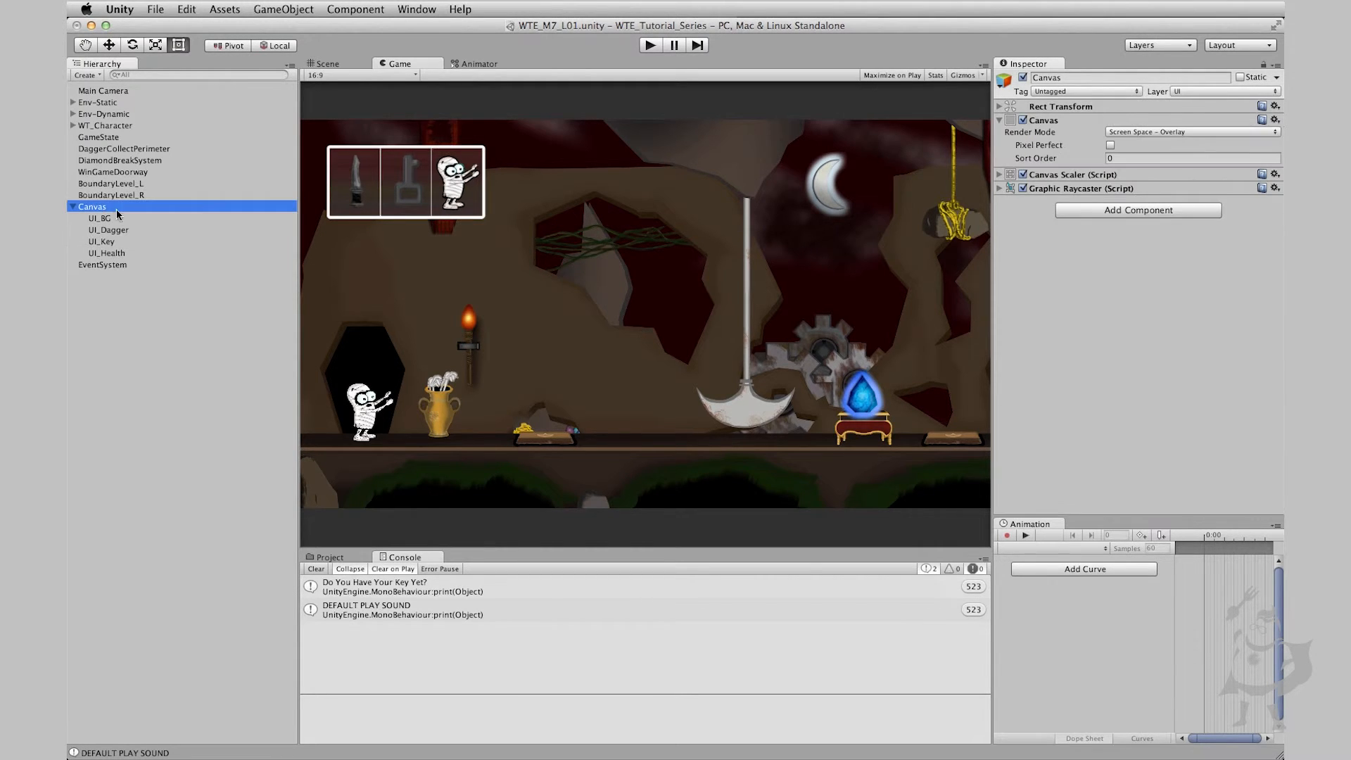
{"action": "left_click", "coordinate": [328, 64]}
{"action": "key", "text": "f"}
{"action": "scroll", "coordinate": [720, 351], "scroll_direction": "up", "scroll_amount": 5}
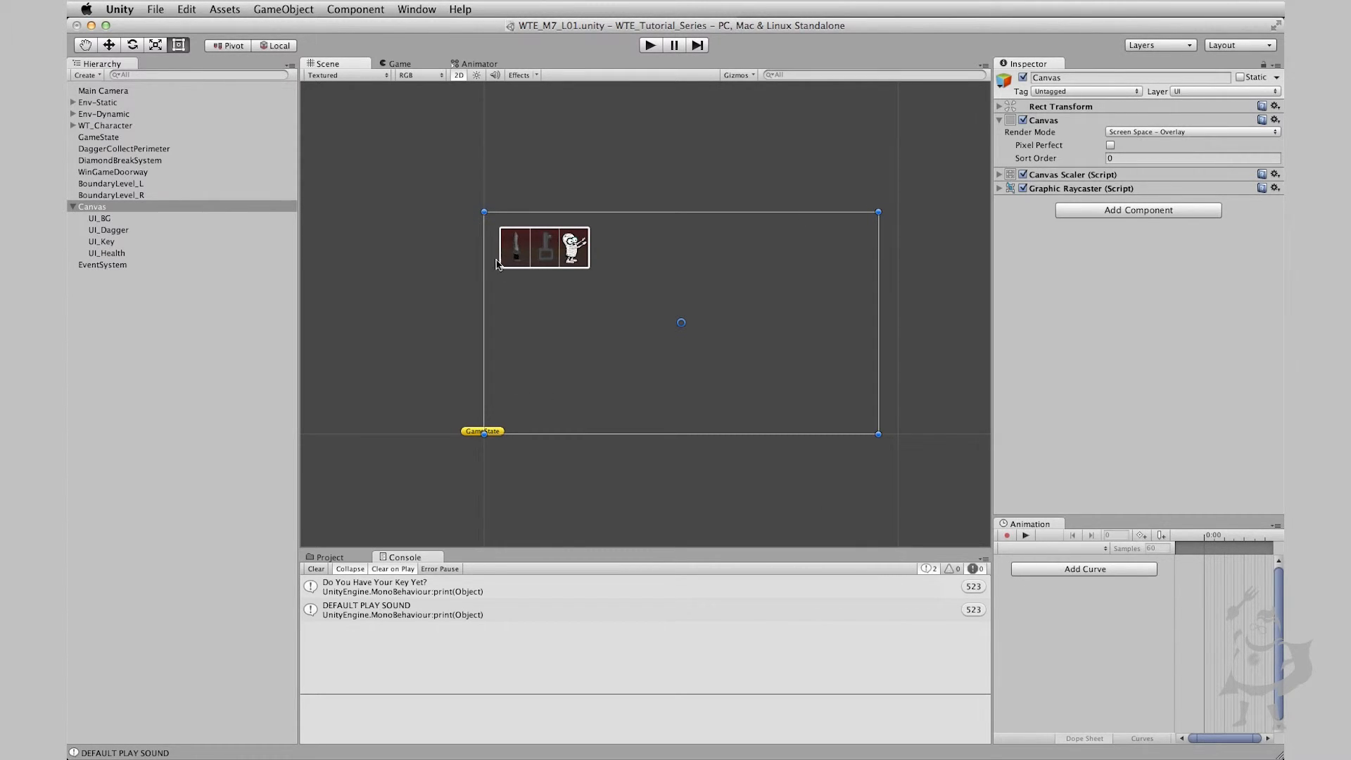
{"action": "left_click", "coordinate": [401, 65]}
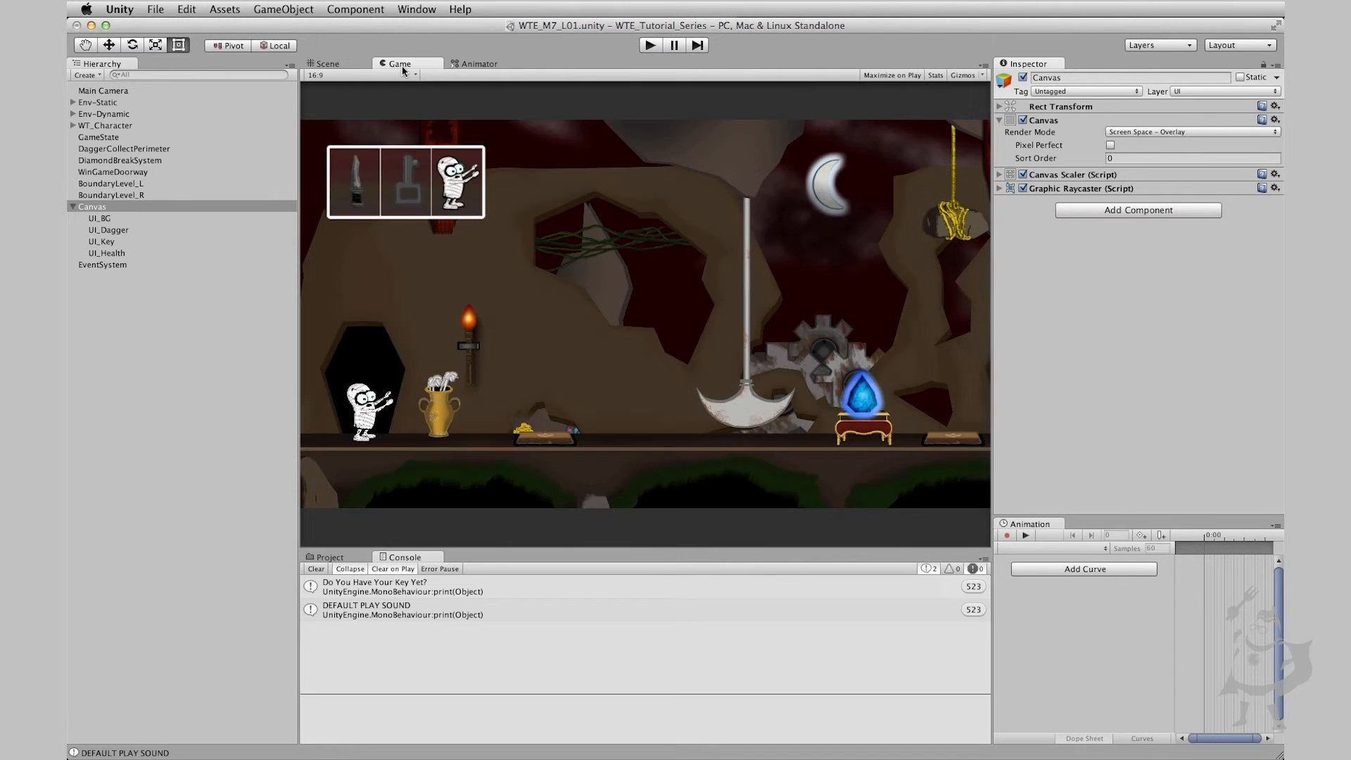
- Resize the Game view narrower and wider to check how the UI images keep their place in the frame
{"action": "mouse_move", "coordinate": [299, 323]}
{"action": "left_mouse_down"}
{"action": "mouse_move", "coordinate": [651, 356]}
{"action": "mouse_move", "coordinate": [214, 288]}
{"action": "mouse_move", "coordinate": [312, 299]}
{"action": "left_mouse_up"}
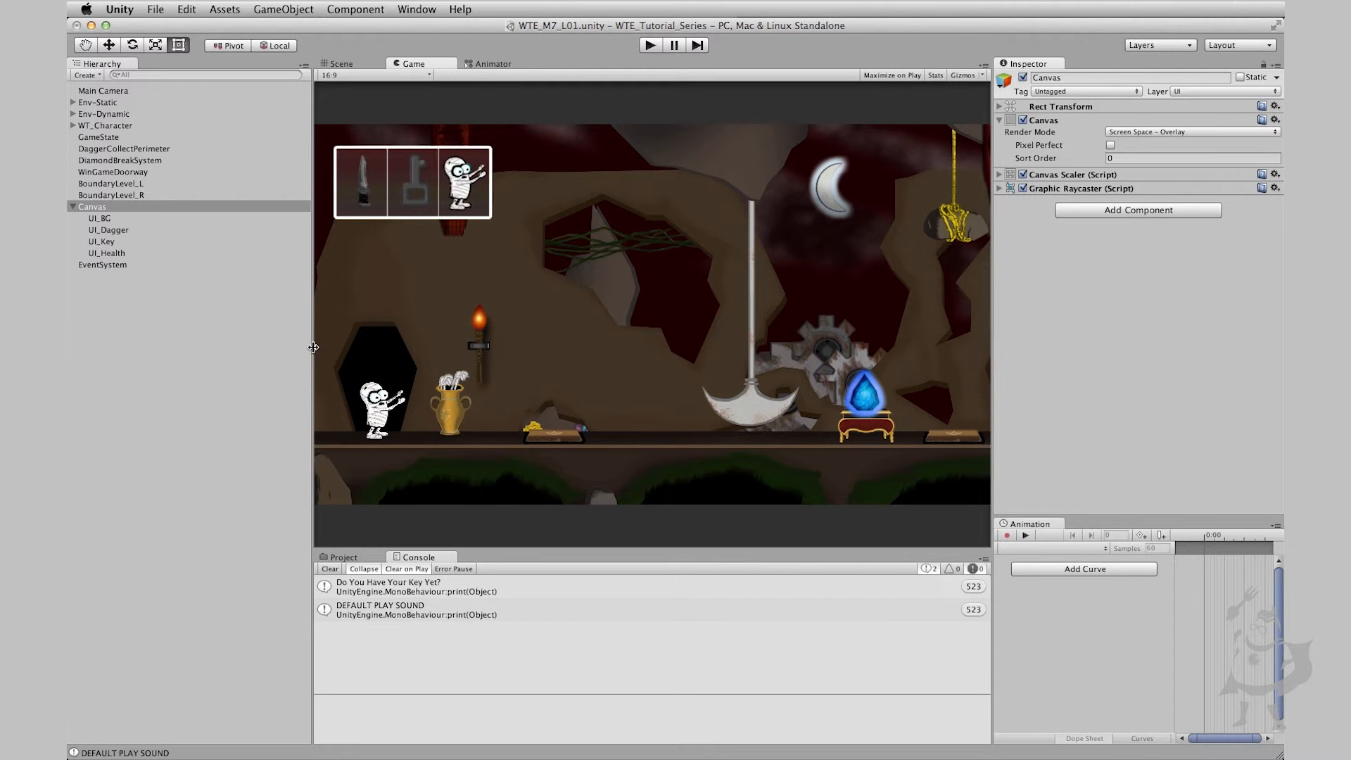
{"action": "left_click_drag", "start_coordinate": [313, 347], "coordinate": [446, 362]}
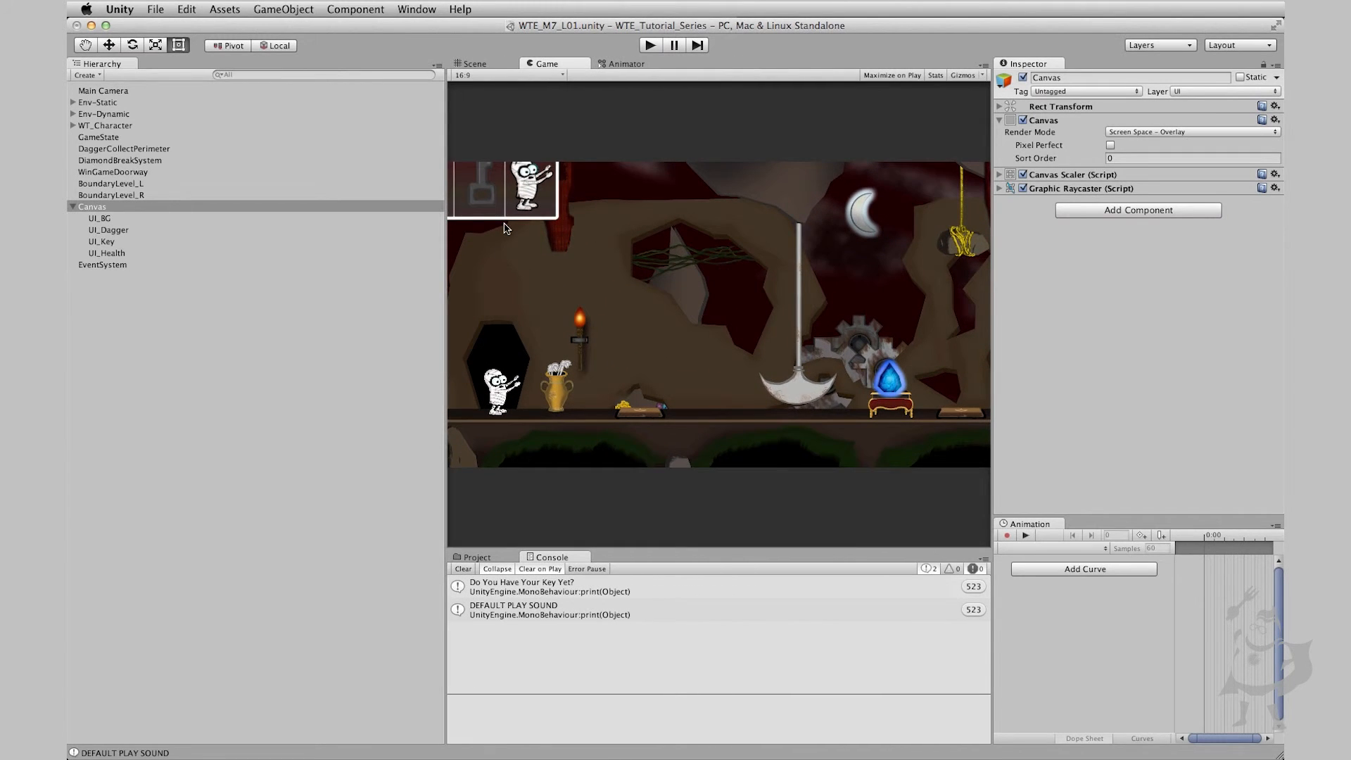
{"action": "left_click_drag", "start_coordinate": [446, 309], "coordinate": [328, 274]}
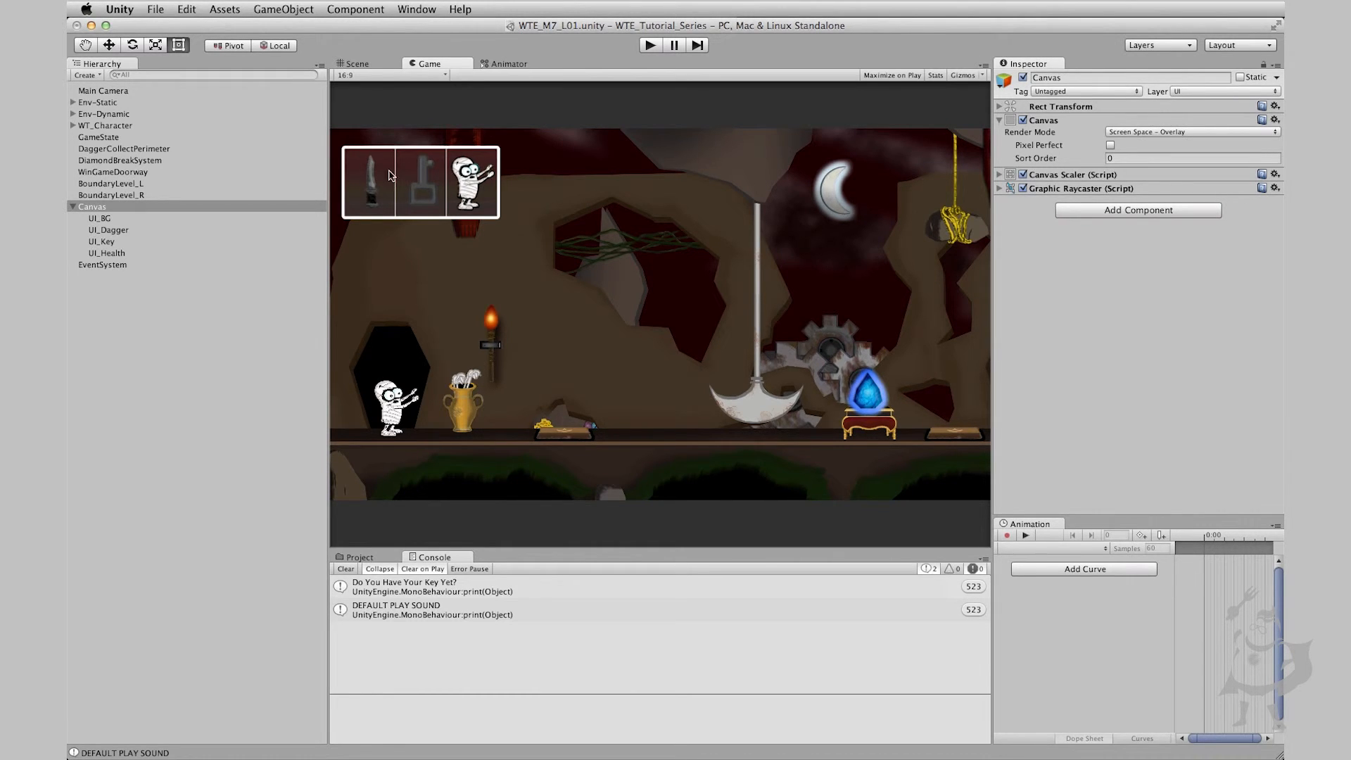
{"action": "left_click_drag", "start_coordinate": [328, 288], "coordinate": [318, 288]}
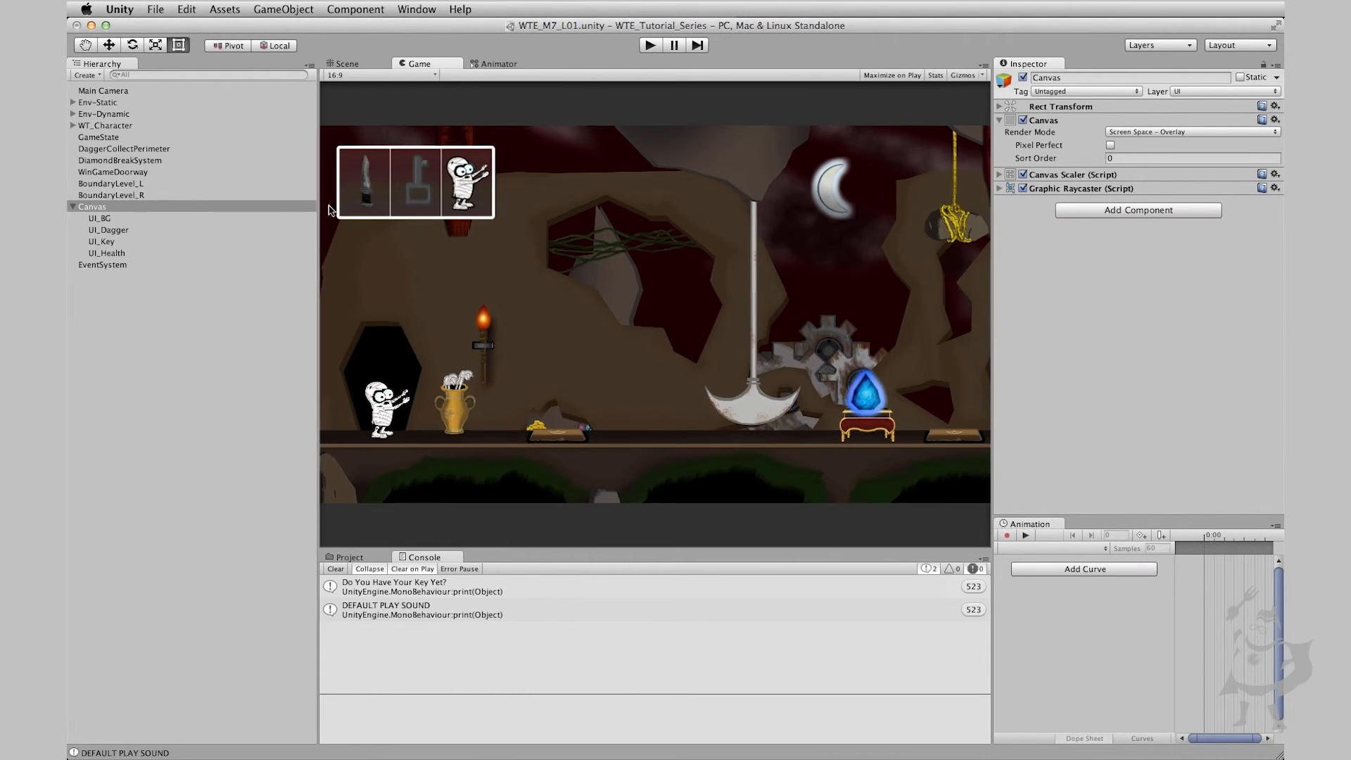
- Set the anchor preset of the UI_Health image's Rect Transform to top left
{"action": "left_click", "coordinate": [357, 63]}
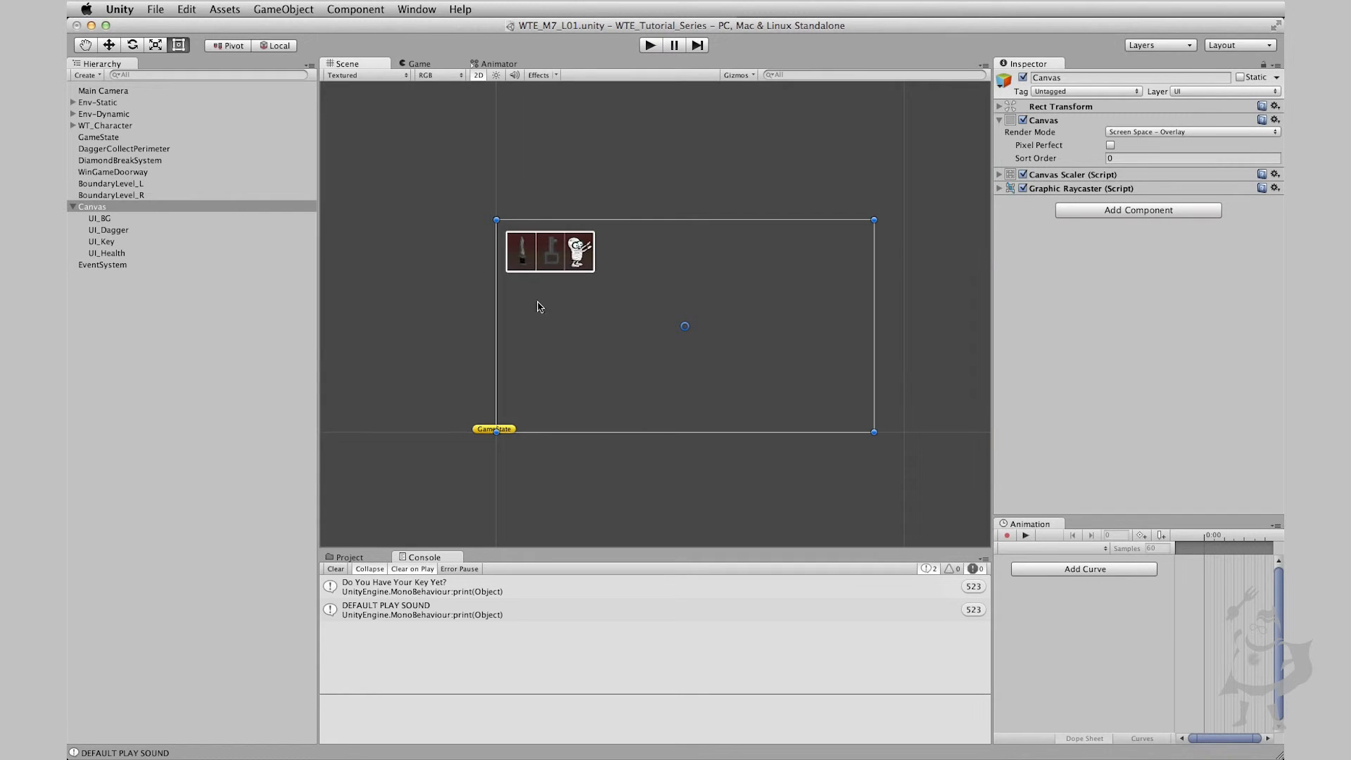
{"action": "scroll", "coordinate": [566, 318], "scroll_direction": "up", "scroll_amount": 2}
{"action": "left_click", "coordinate": [565, 232]}
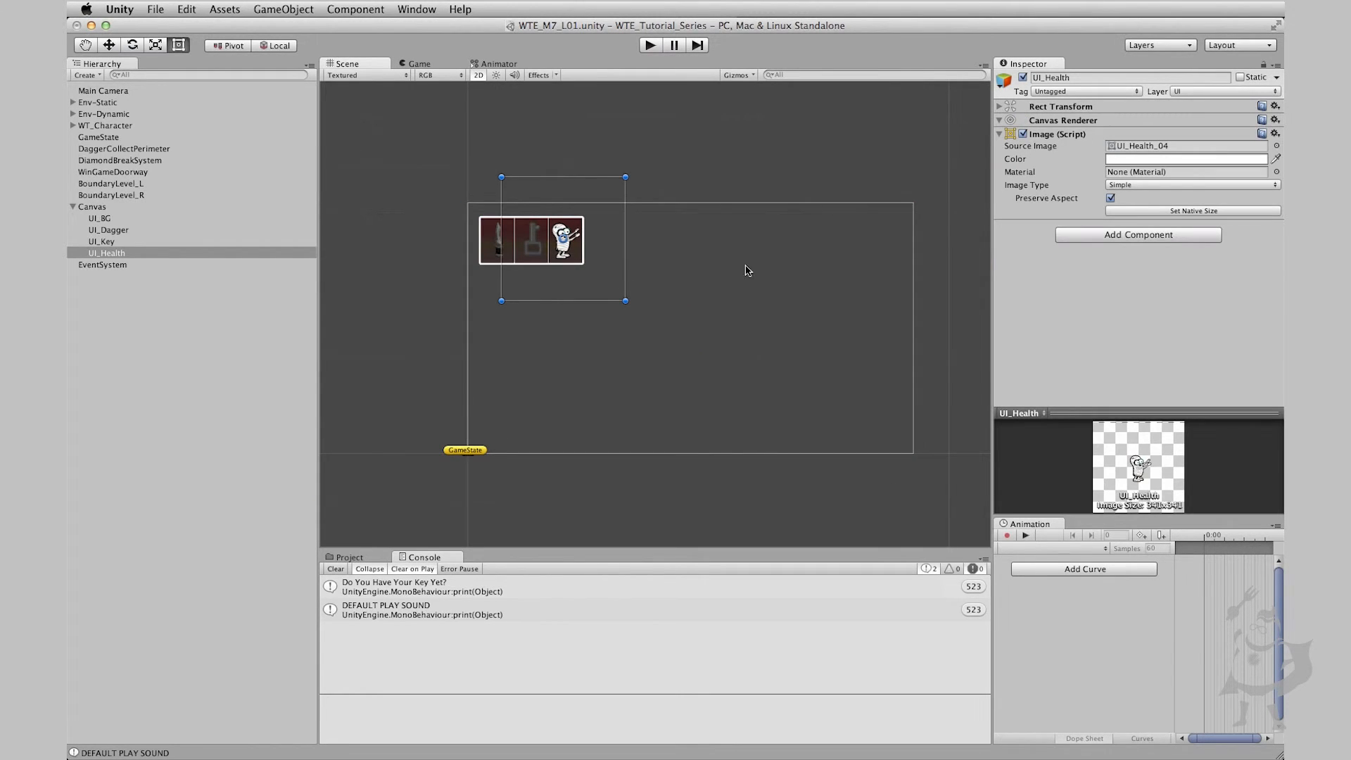
{"action": "left_click", "coordinate": [998, 107]}
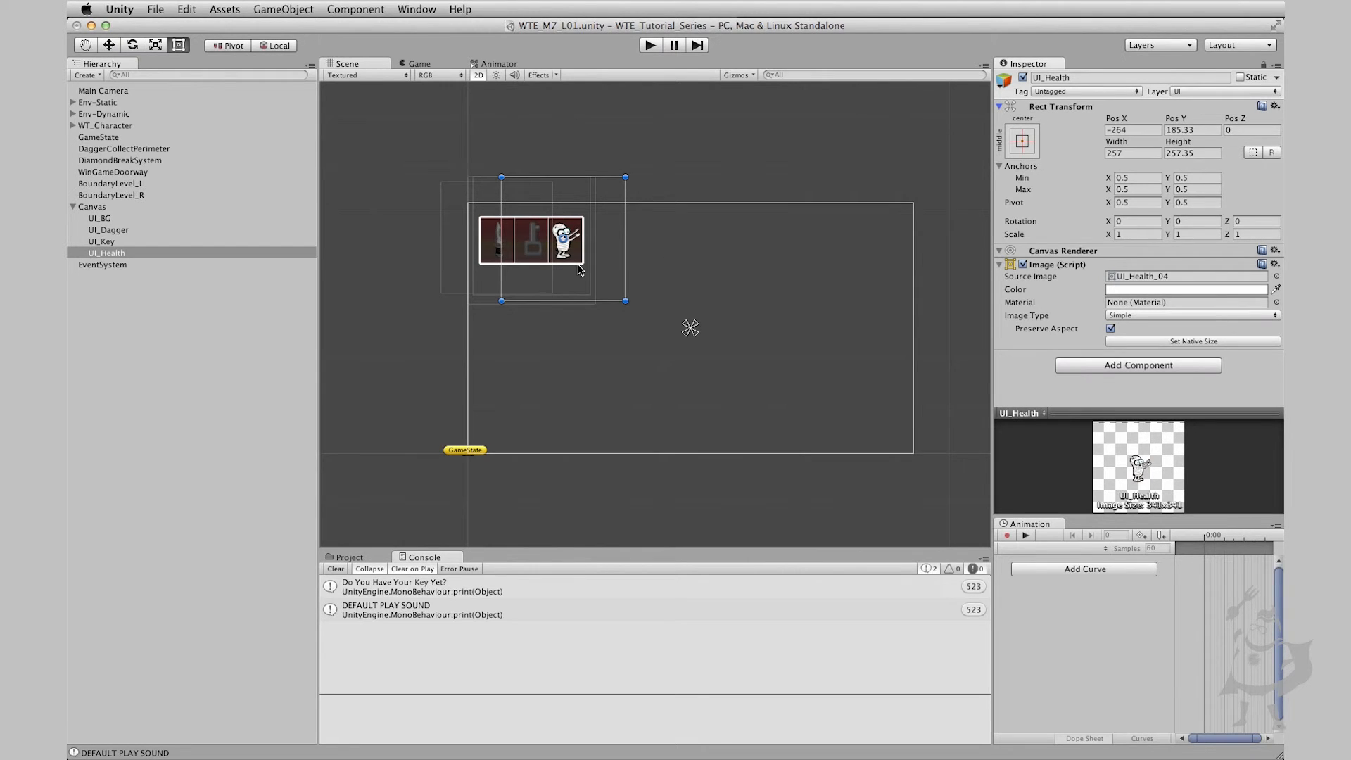
{"action": "left_click", "coordinate": [1022, 142]}
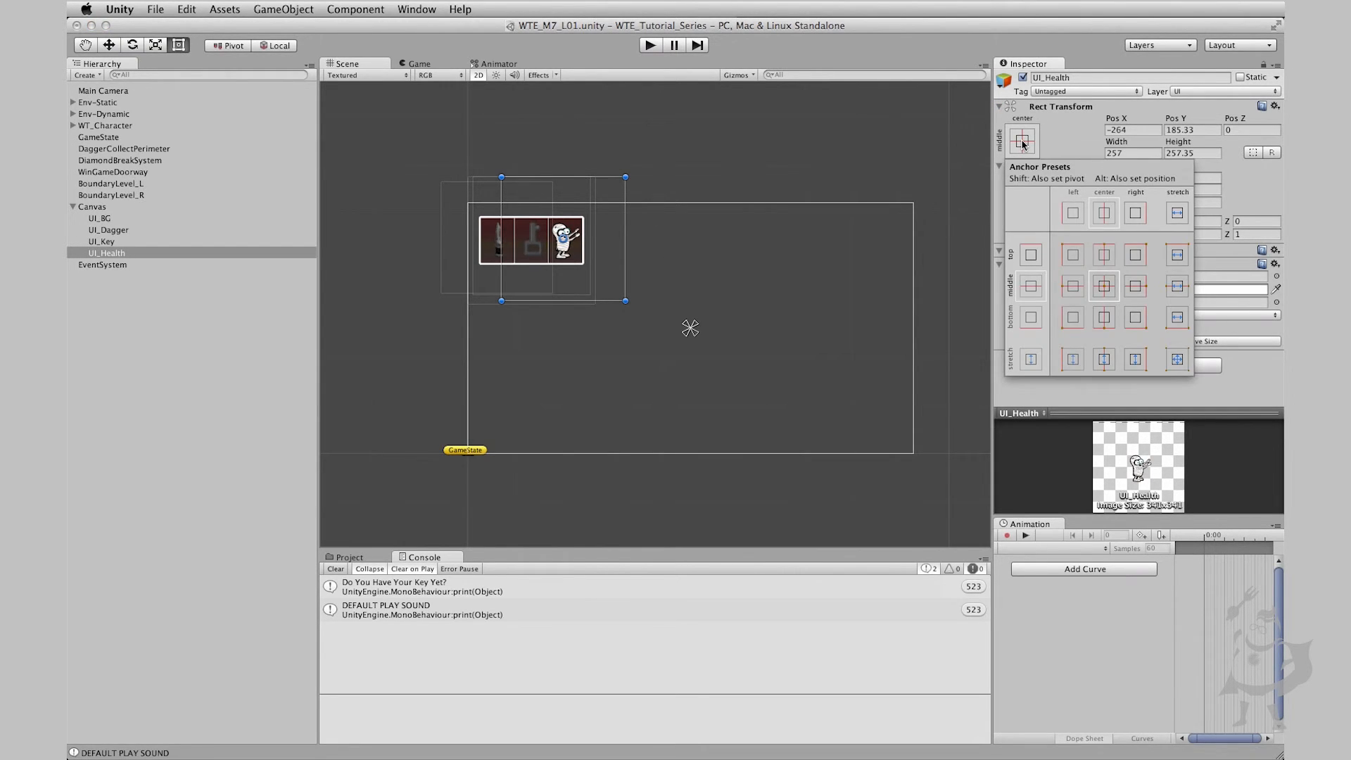
{"action": "left_click", "coordinate": [1022, 143]}
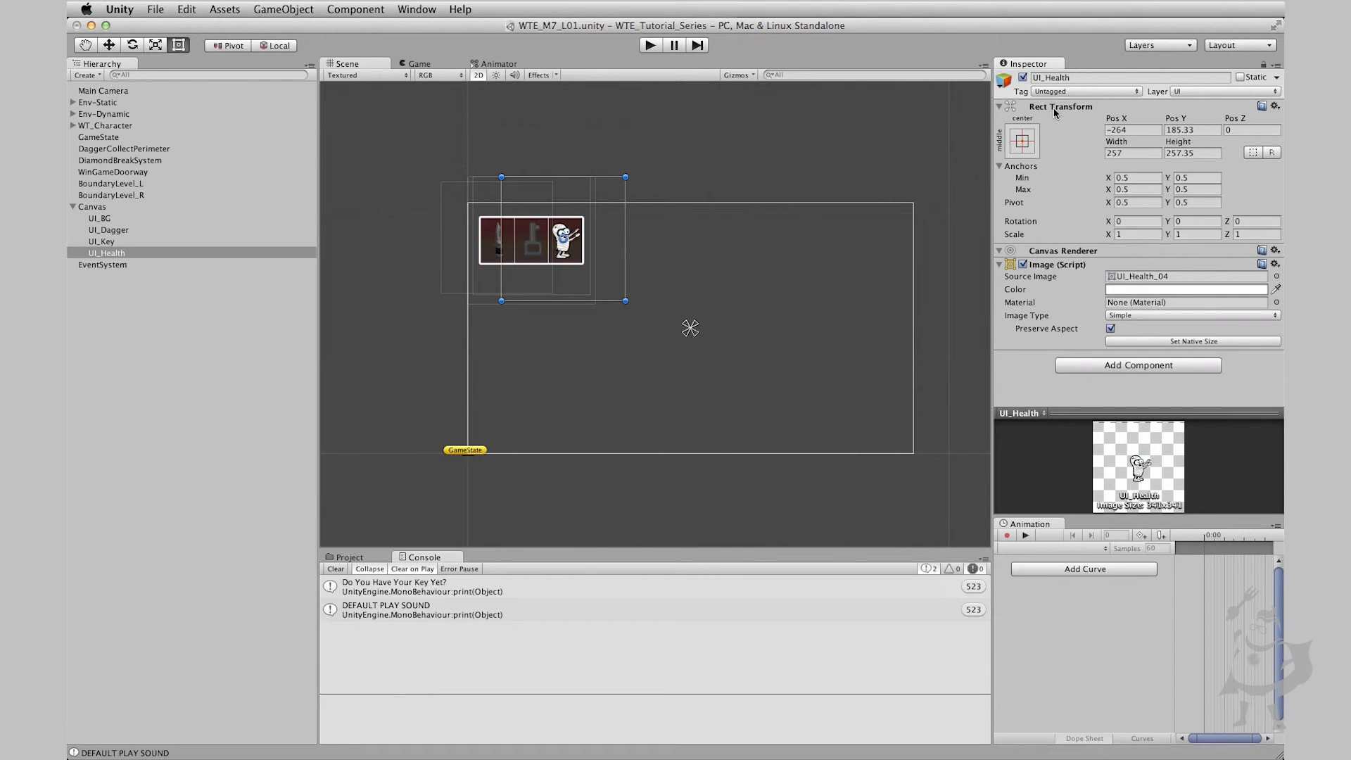
{"action": "left_click", "coordinate": [112, 253]}
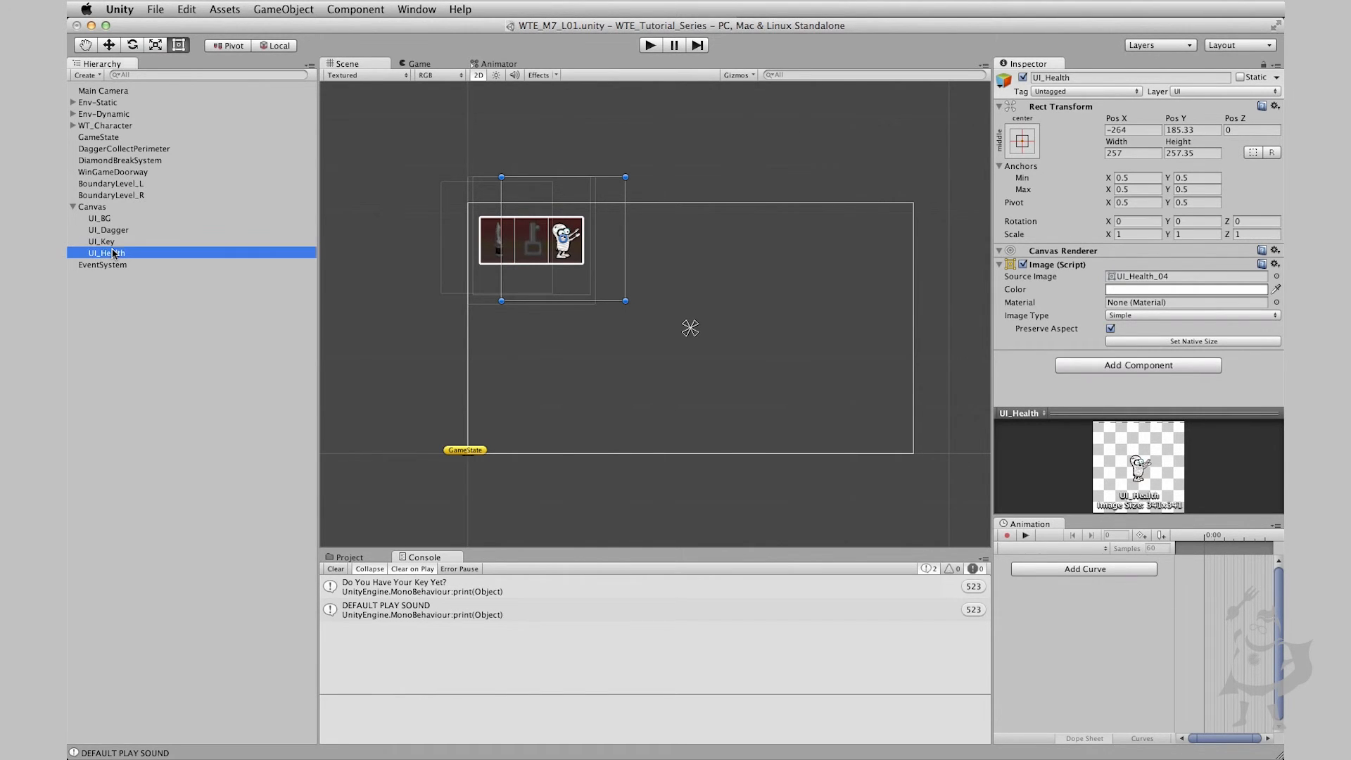
{"action": "left_click", "coordinate": [1032, 148]}
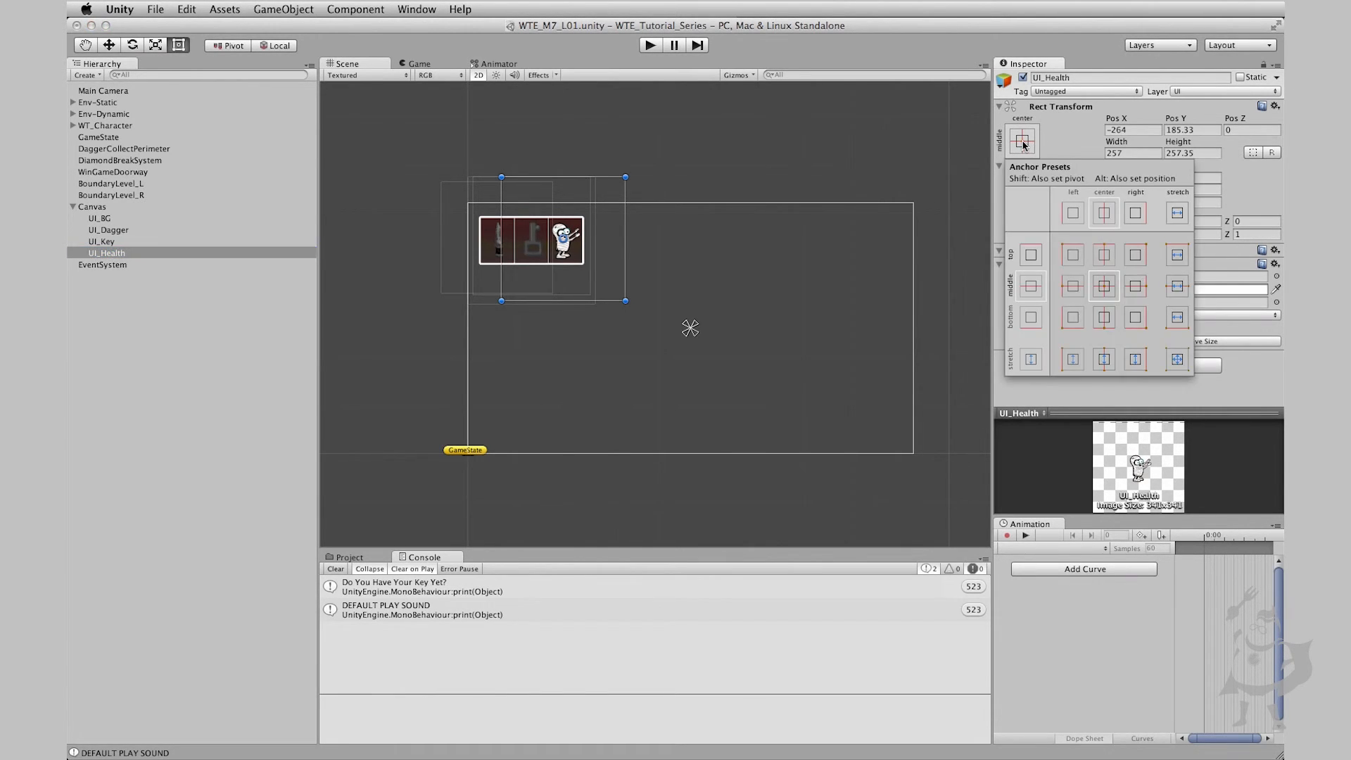
{"action": "left_click", "coordinate": [1072, 255]}
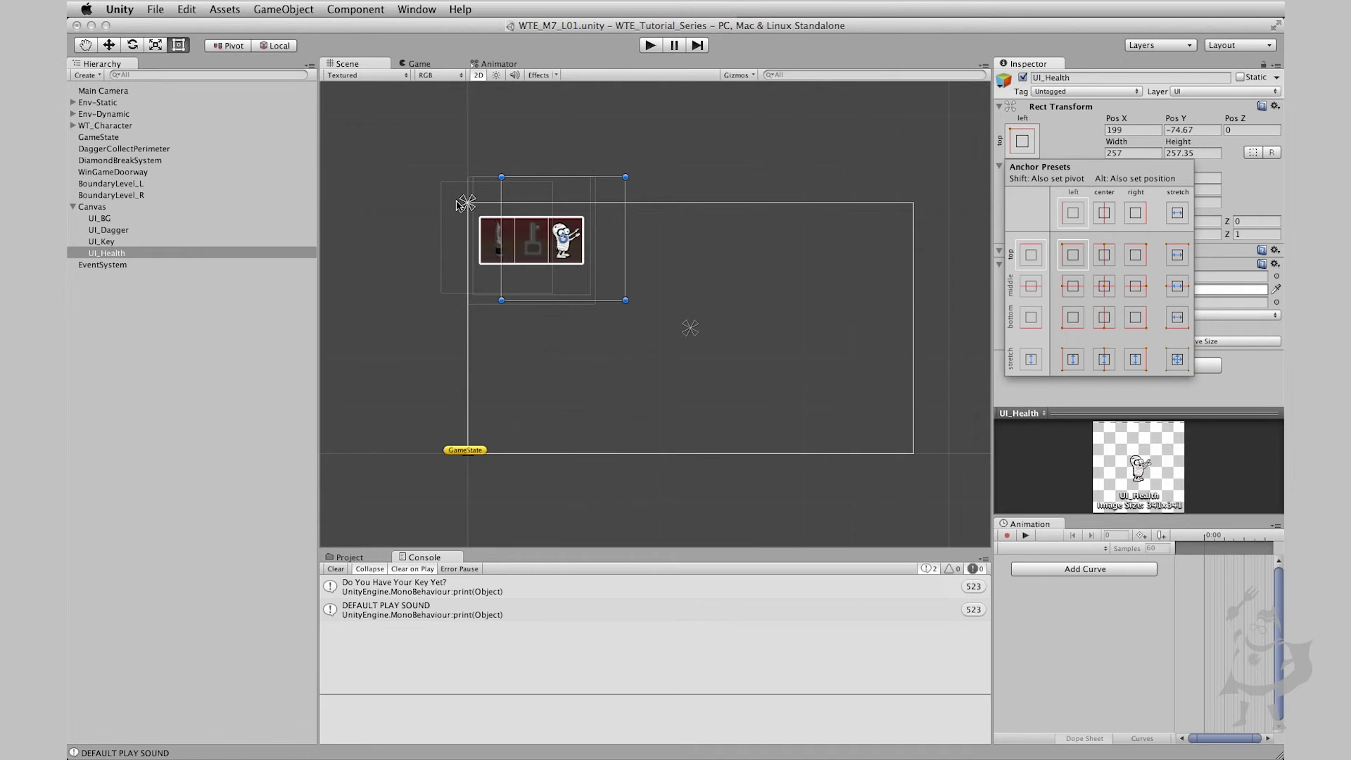
{"action": "left_click", "coordinate": [132, 253]}
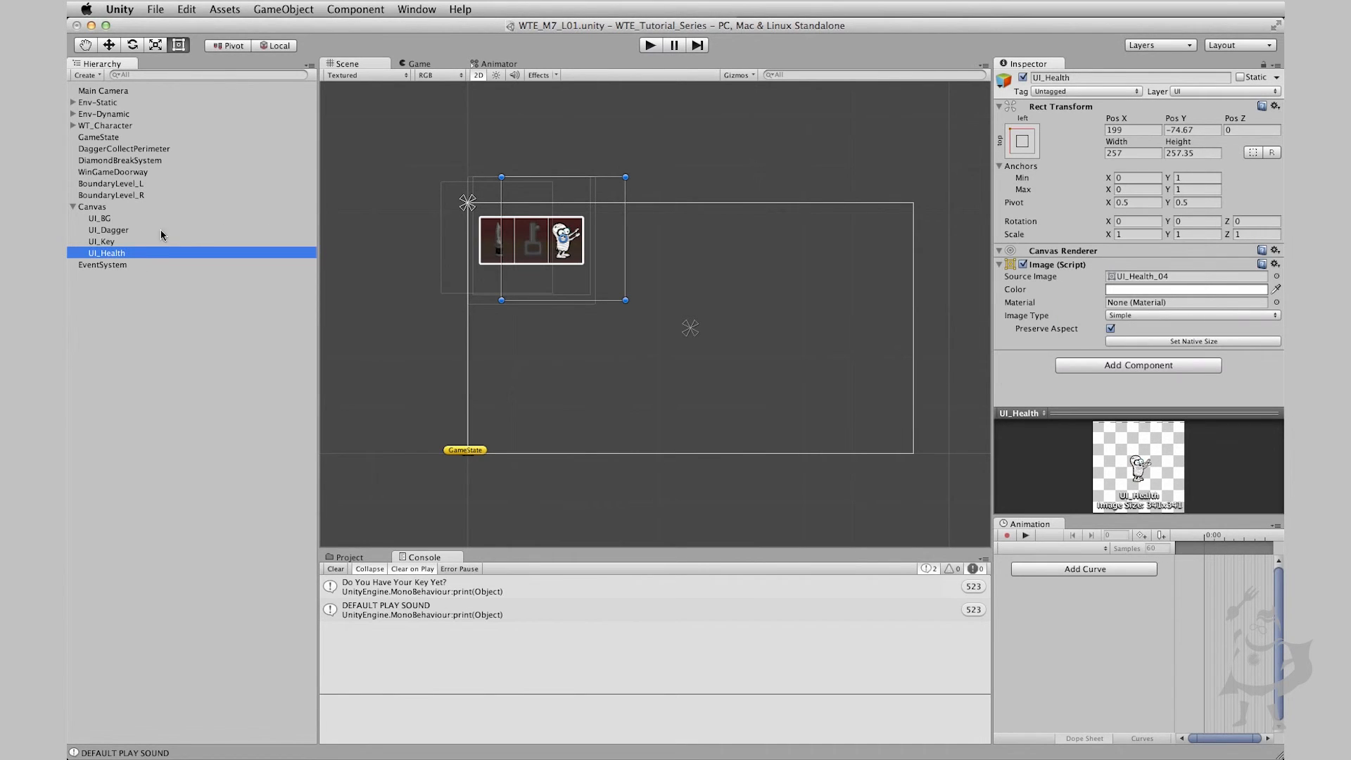
- Set the anchor preset of the UI_Key image's Rect Transform to top left
{"action": "left_click", "coordinate": [143, 242]}
{"action": "left_click", "coordinate": [1023, 147]}
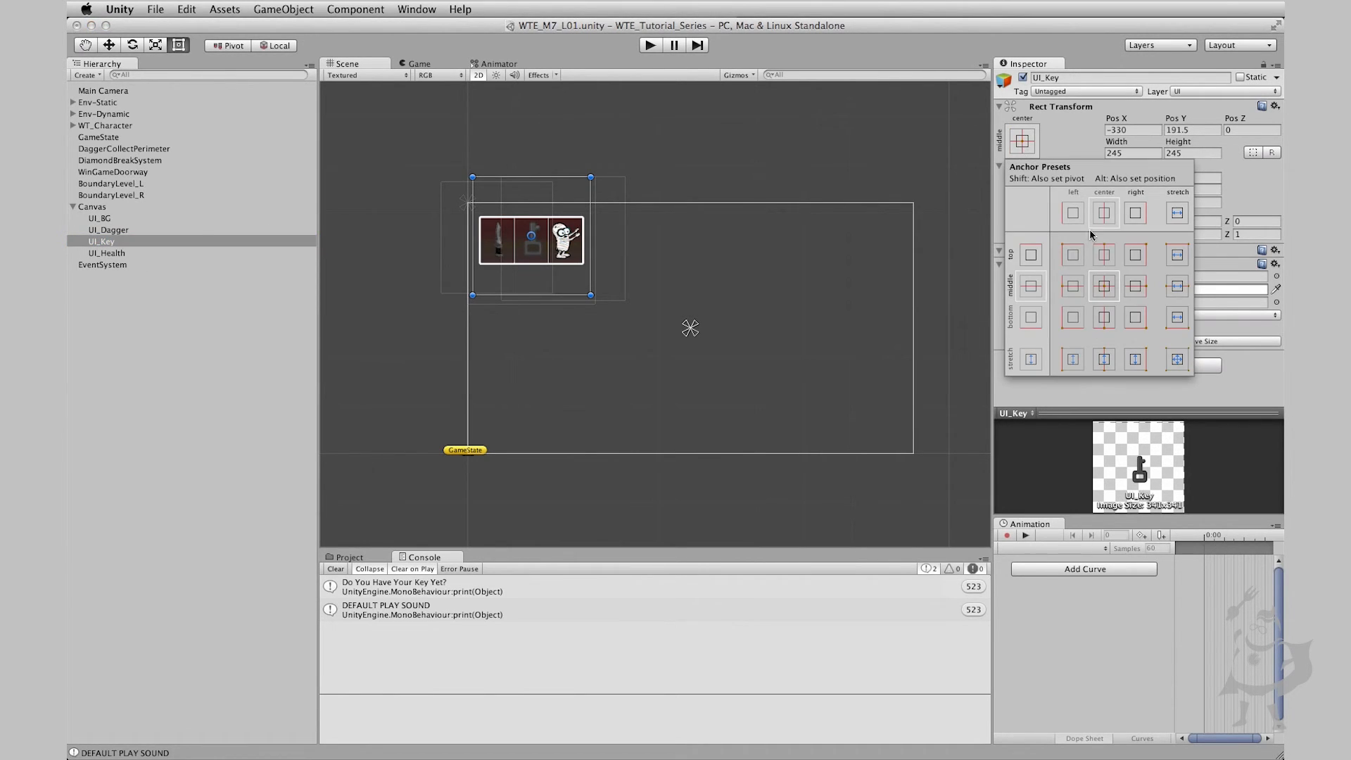
{"action": "left_click", "coordinate": [1073, 255]}
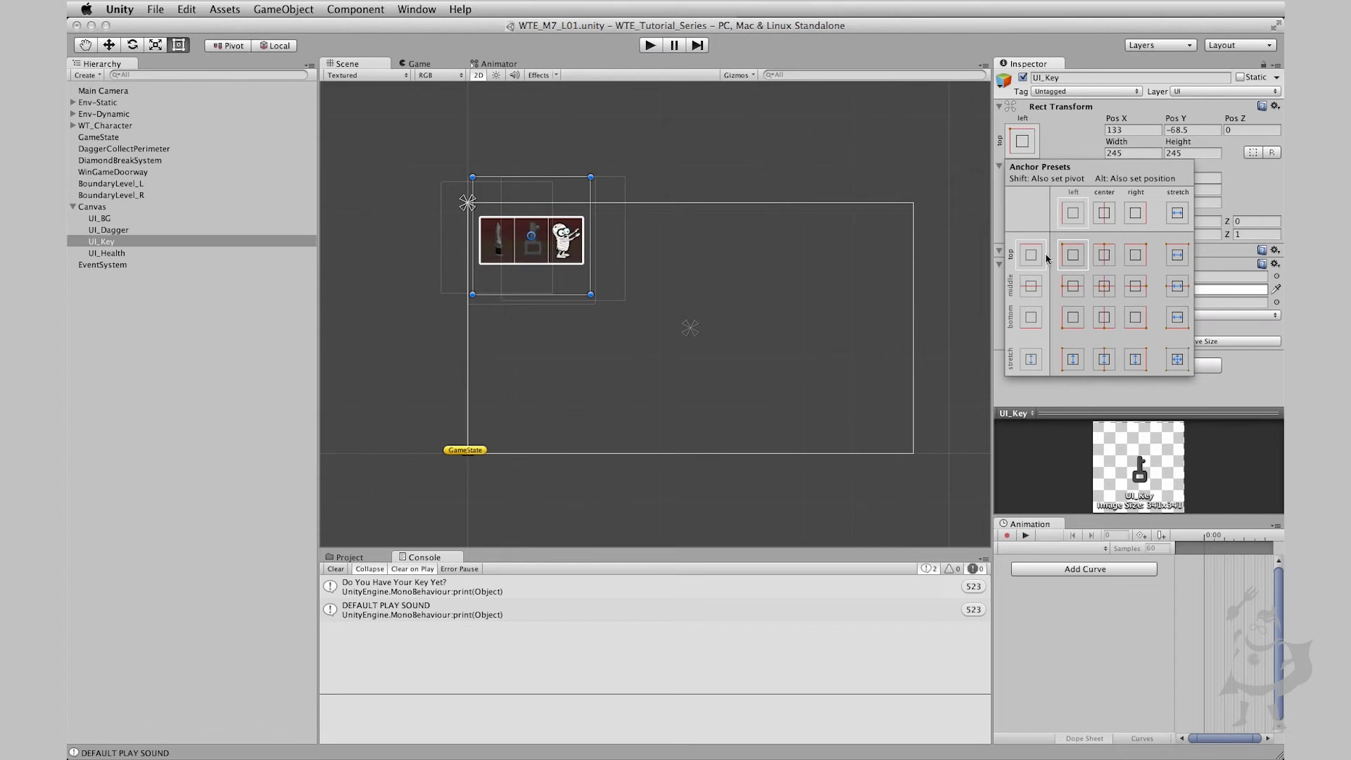
- Anchor the UI_Dagger image to the Canvas's top-left corner using the top left anchor preset
{"action": "left_click", "coordinate": [130, 258]}
{"action": "left_click", "coordinate": [129, 256]}
{"action": "left_click", "coordinate": [124, 230]}
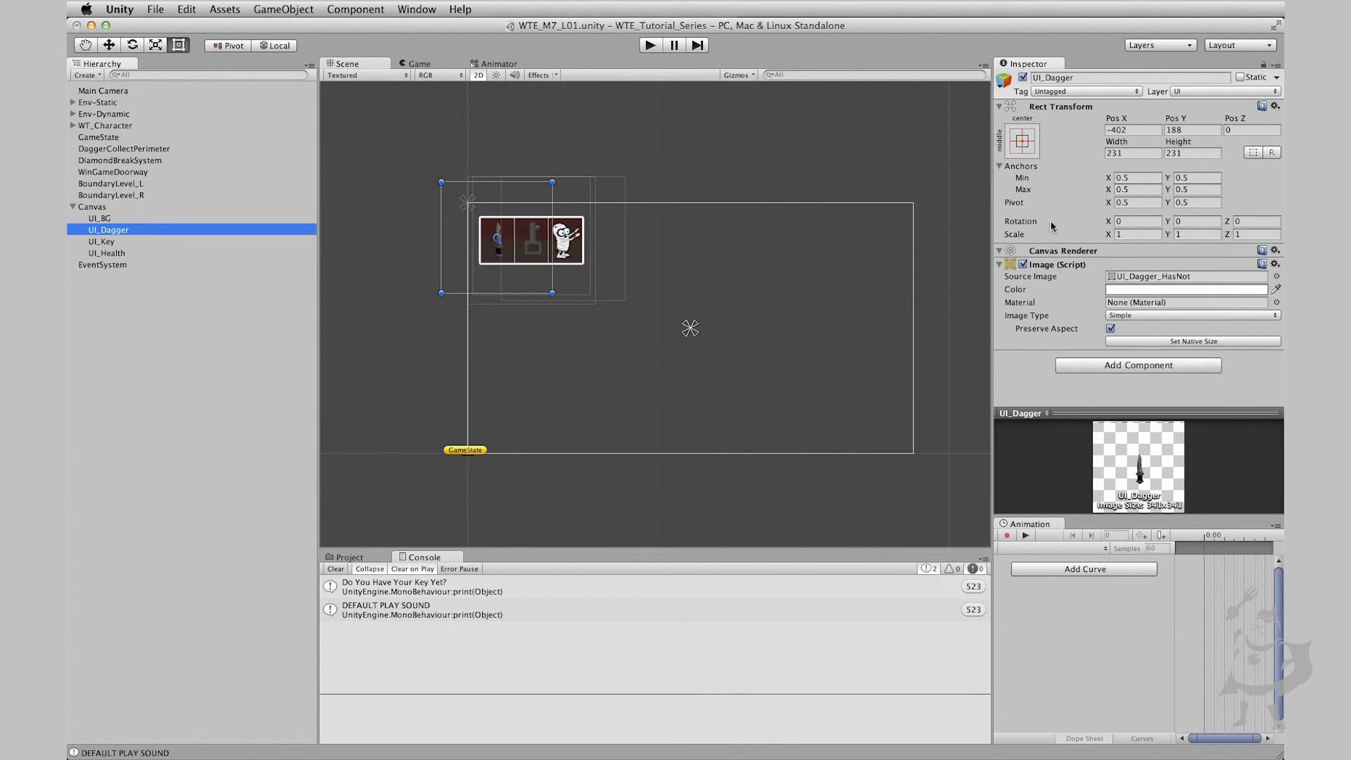
{"action": "left_click", "coordinate": [1030, 152]}
{"action": "left_click", "coordinate": [1073, 255]}
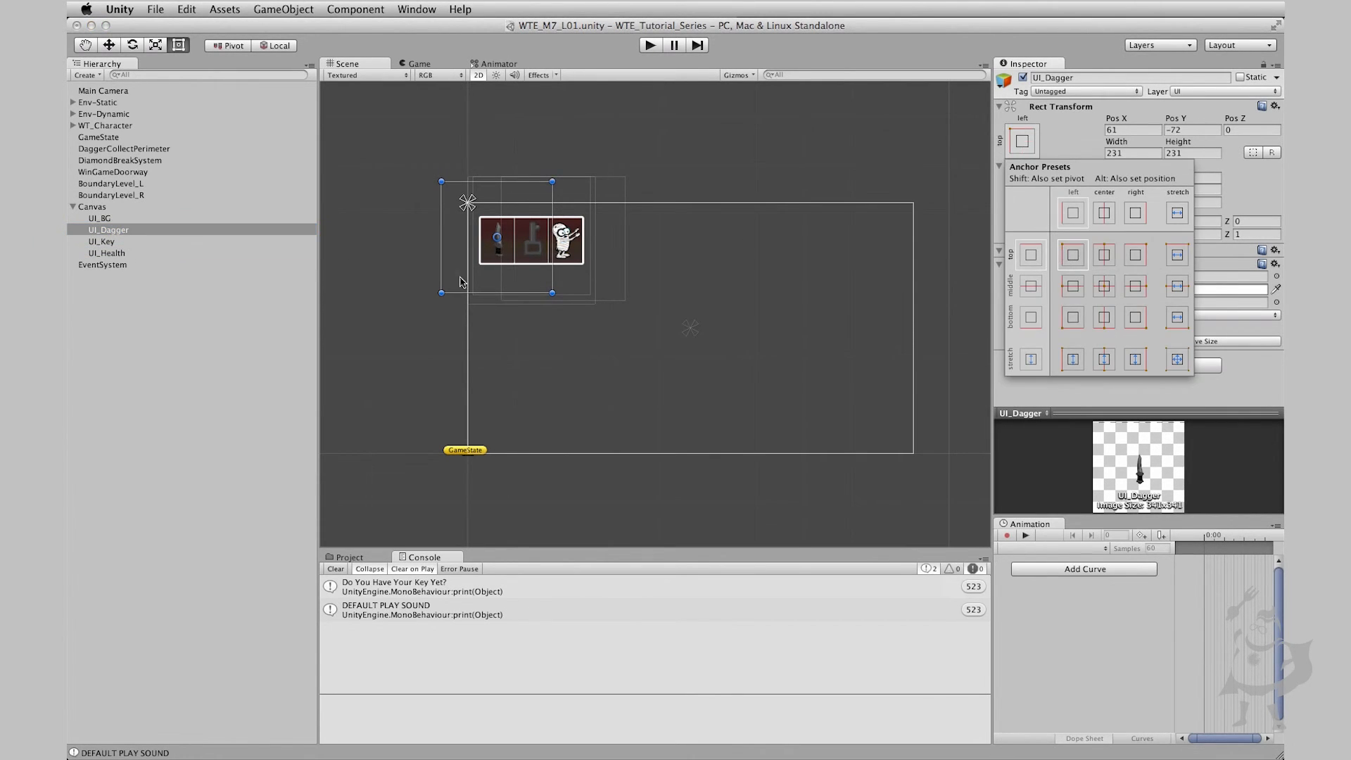
- Give the UI_BG background image the top left anchor preset in its Rect Transform
{"action": "left_click", "coordinate": [102, 212]}
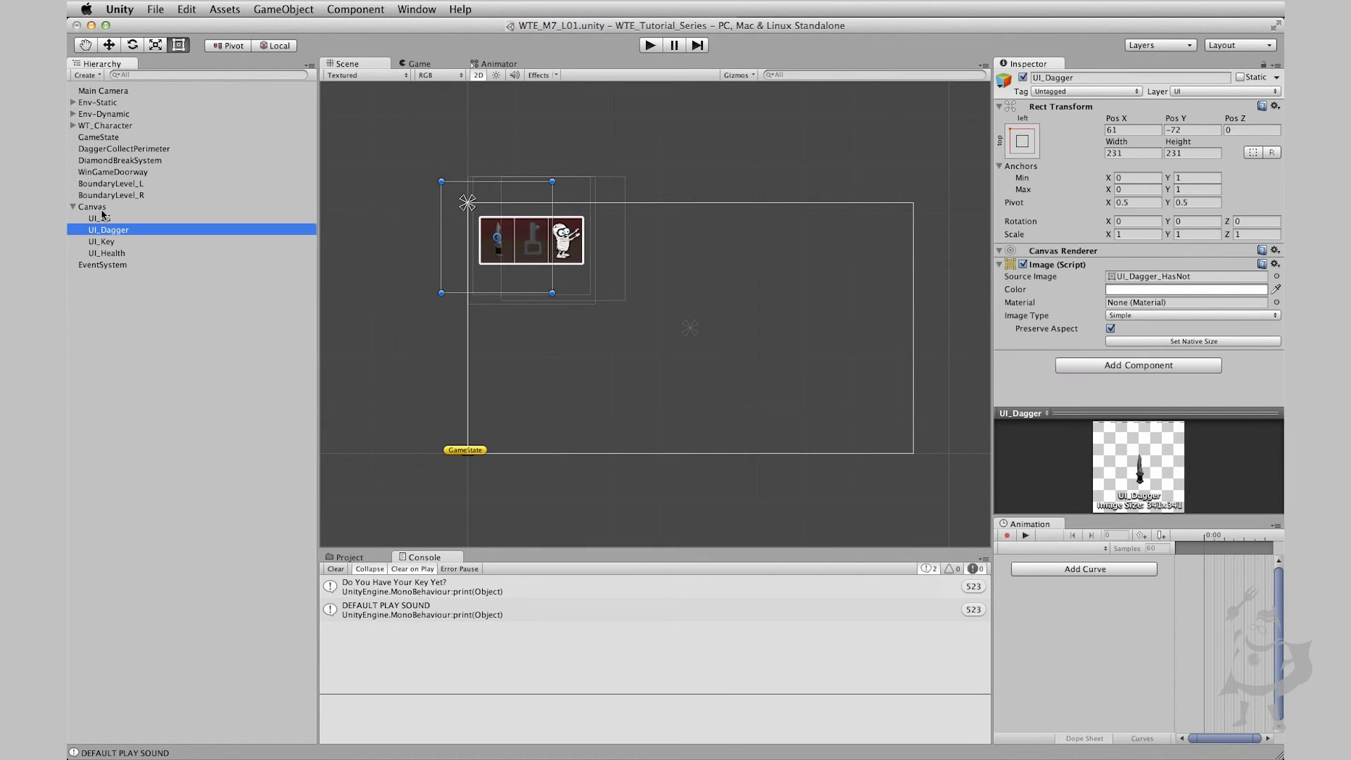
{"action": "left_click", "coordinate": [102, 219]}
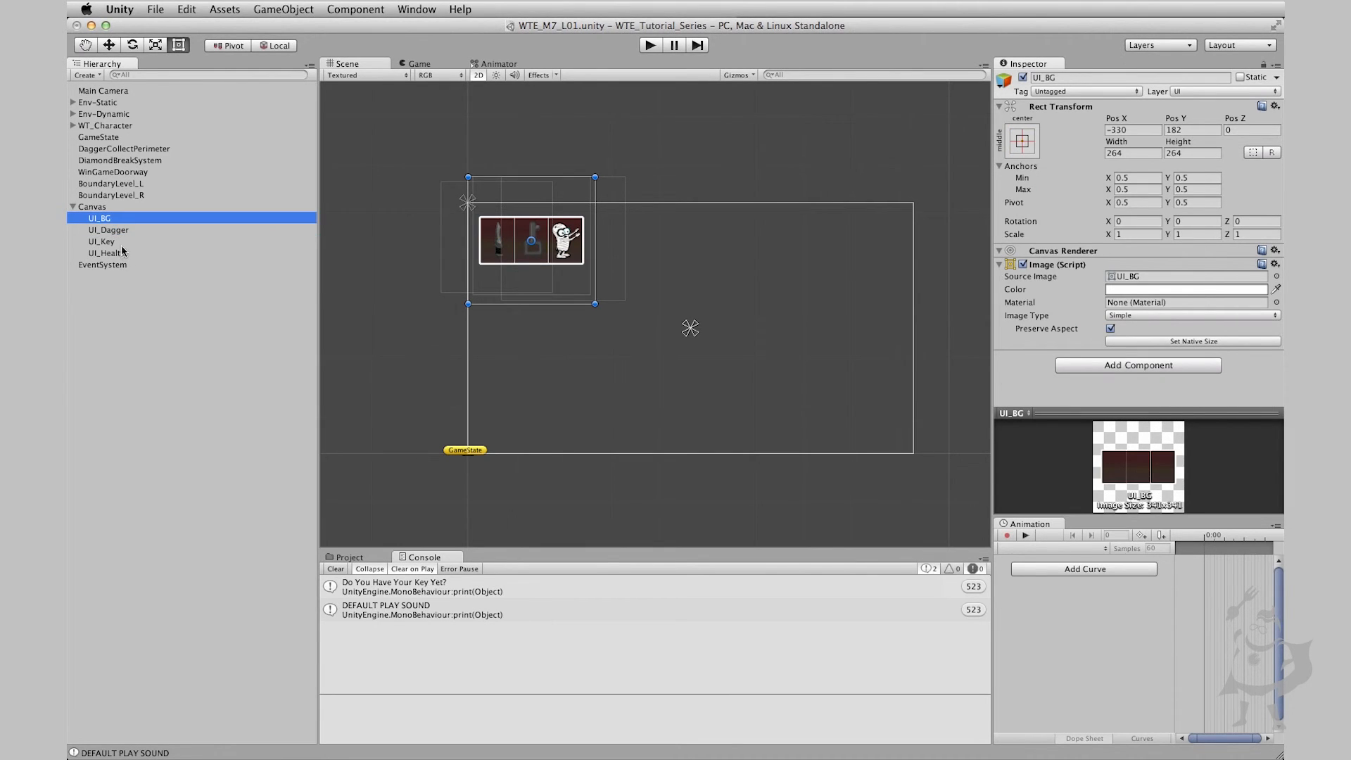
{"action": "left_click", "coordinate": [1032, 152]}
{"action": "left_click", "coordinate": [1074, 253]}
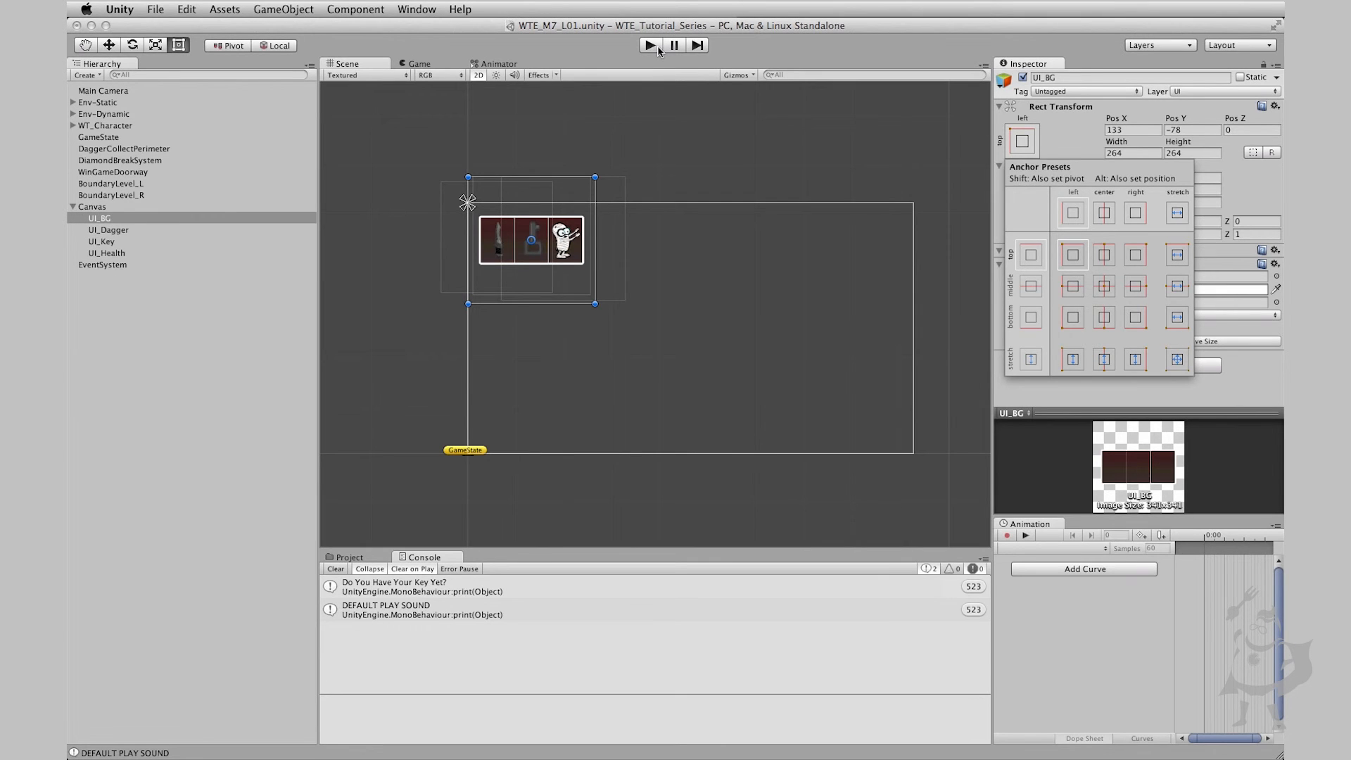
- Widen the Game view to check how the newly anchored UI images hold their place in the frame
{"action": "left_click", "coordinate": [423, 70]}
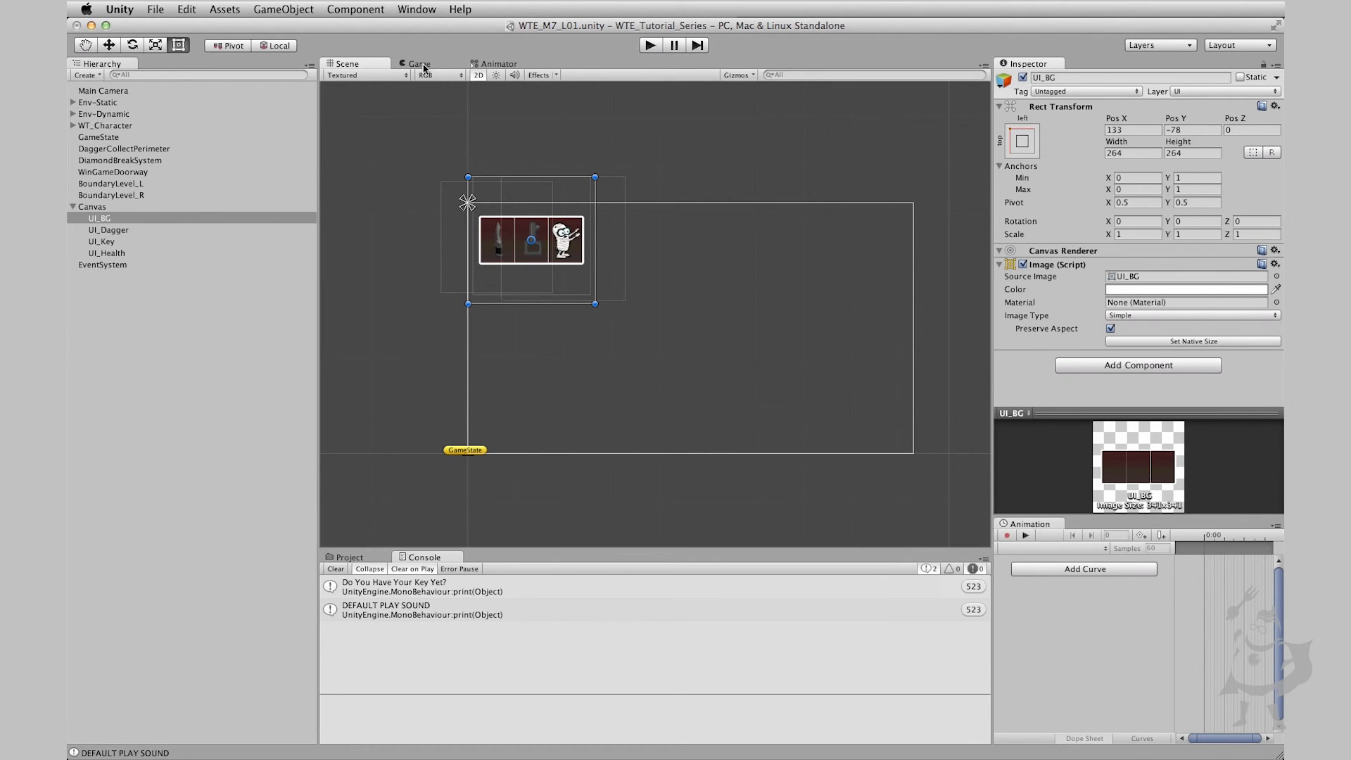
{"action": "left_click", "coordinate": [420, 64]}
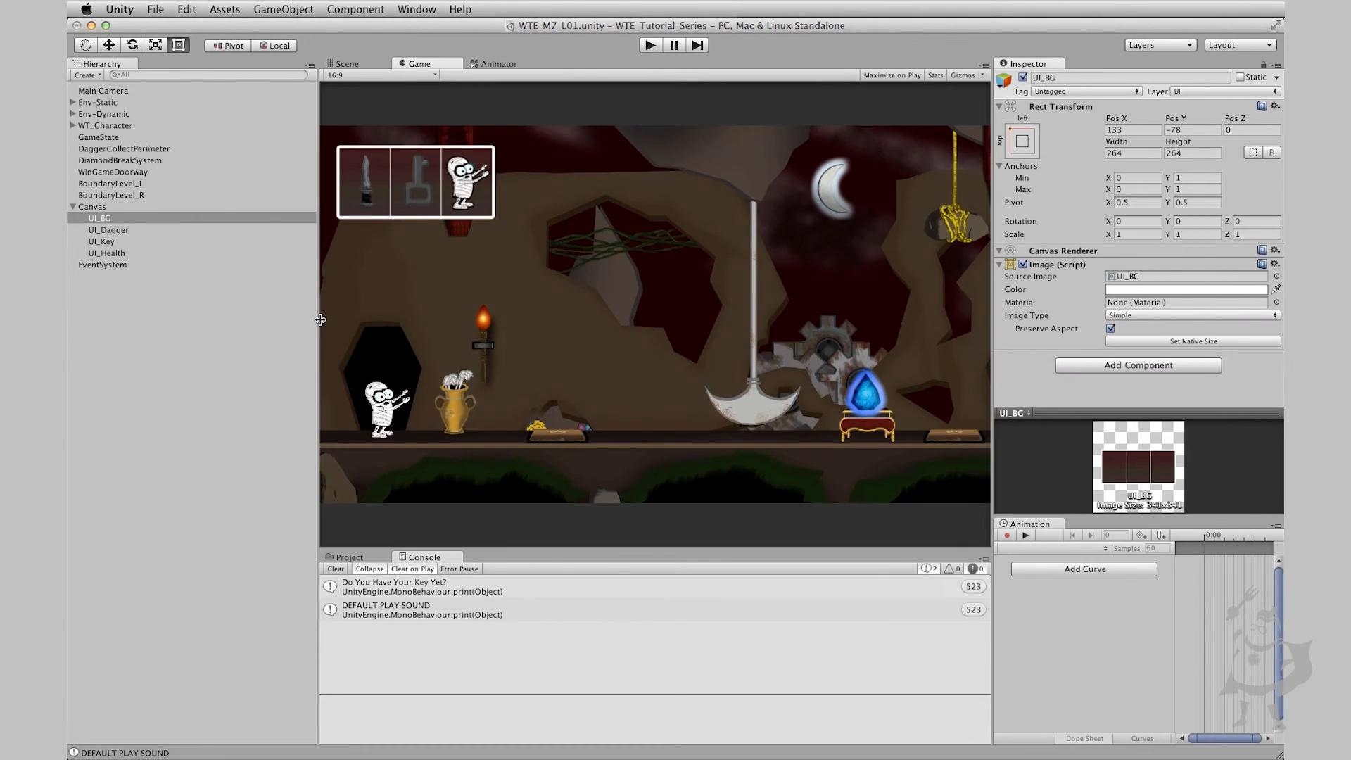
{"action": "left_click_drag", "start_coordinate": [320, 320], "coordinate": [281, 328]}
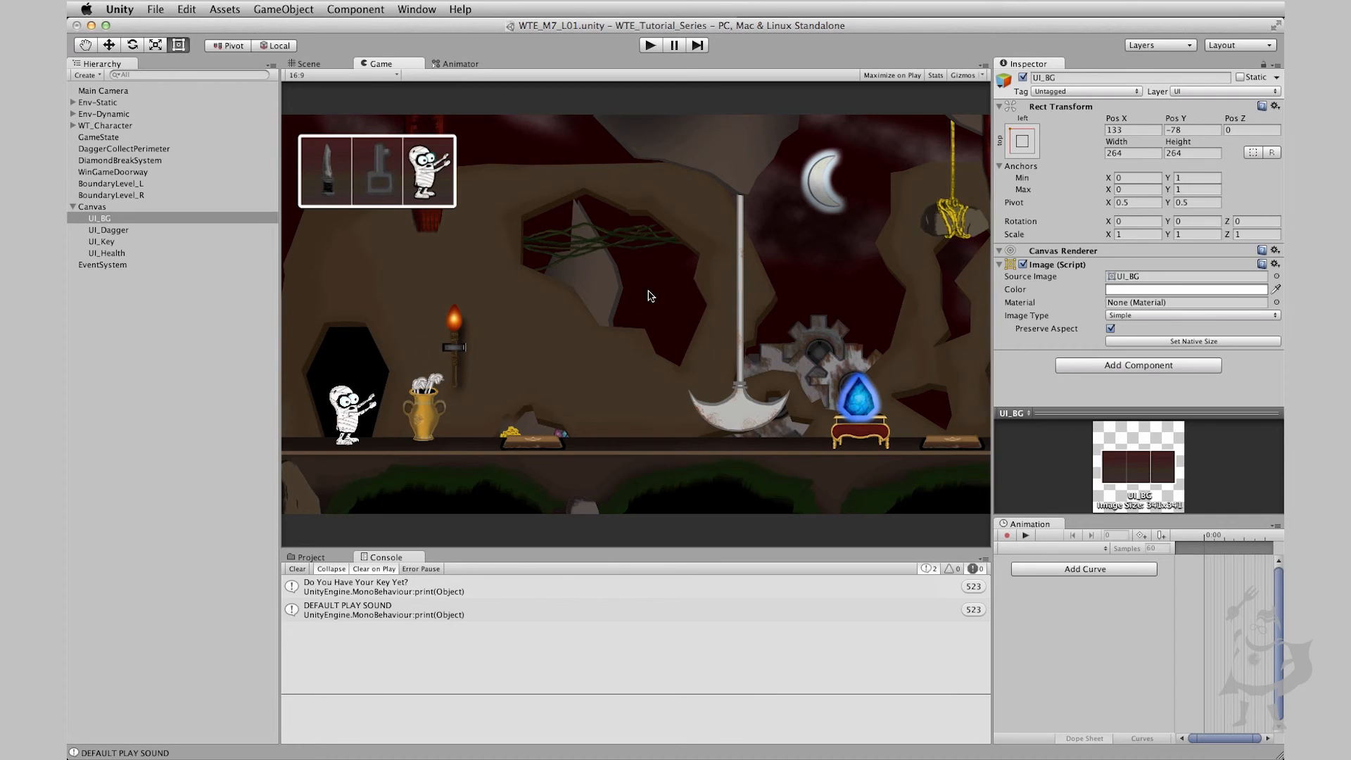